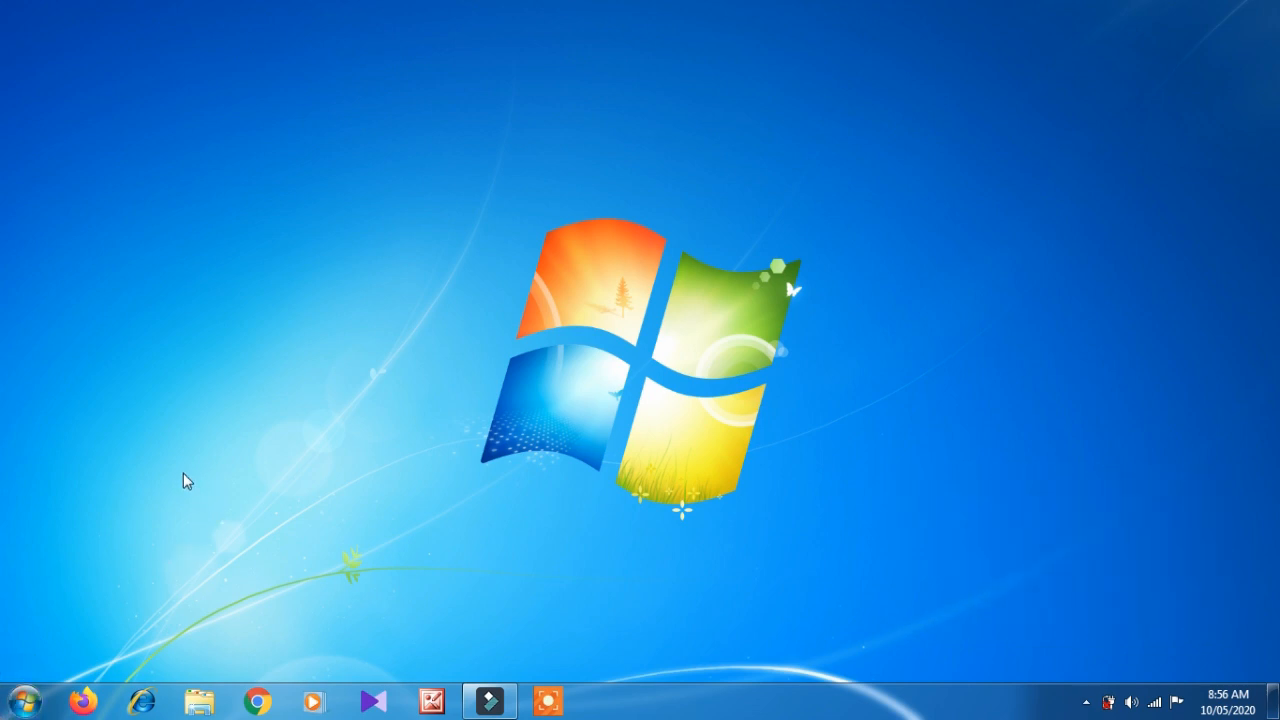
- Launch Tally.ERP 9 from its folder in the Start menu's All Programs list
click(24, 706)
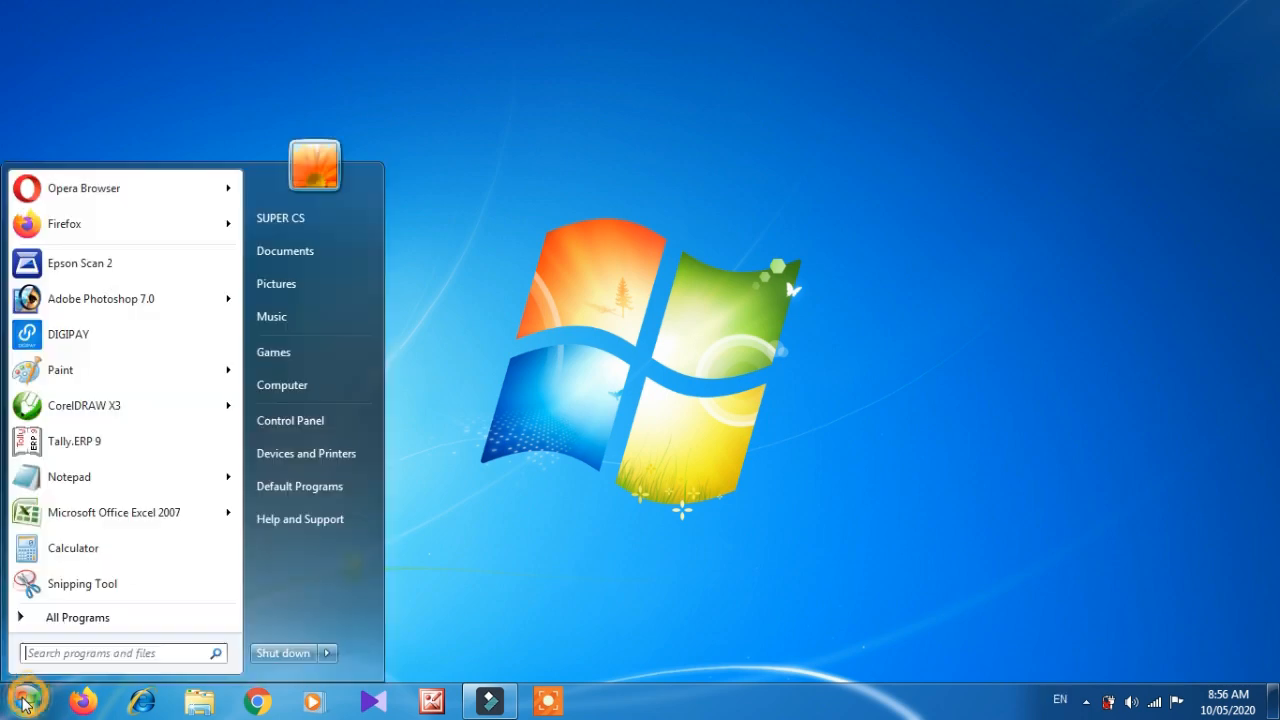
click(62, 625)
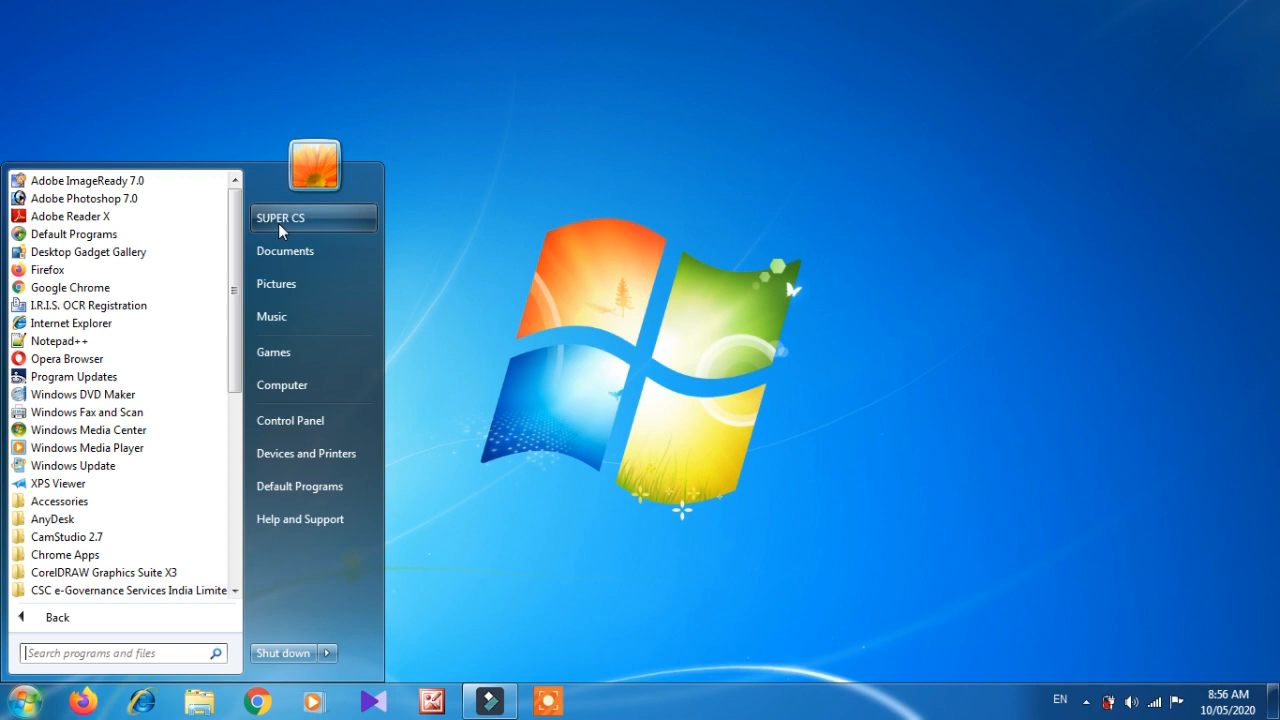
click(236, 230)
drag(236, 230, 234, 421)
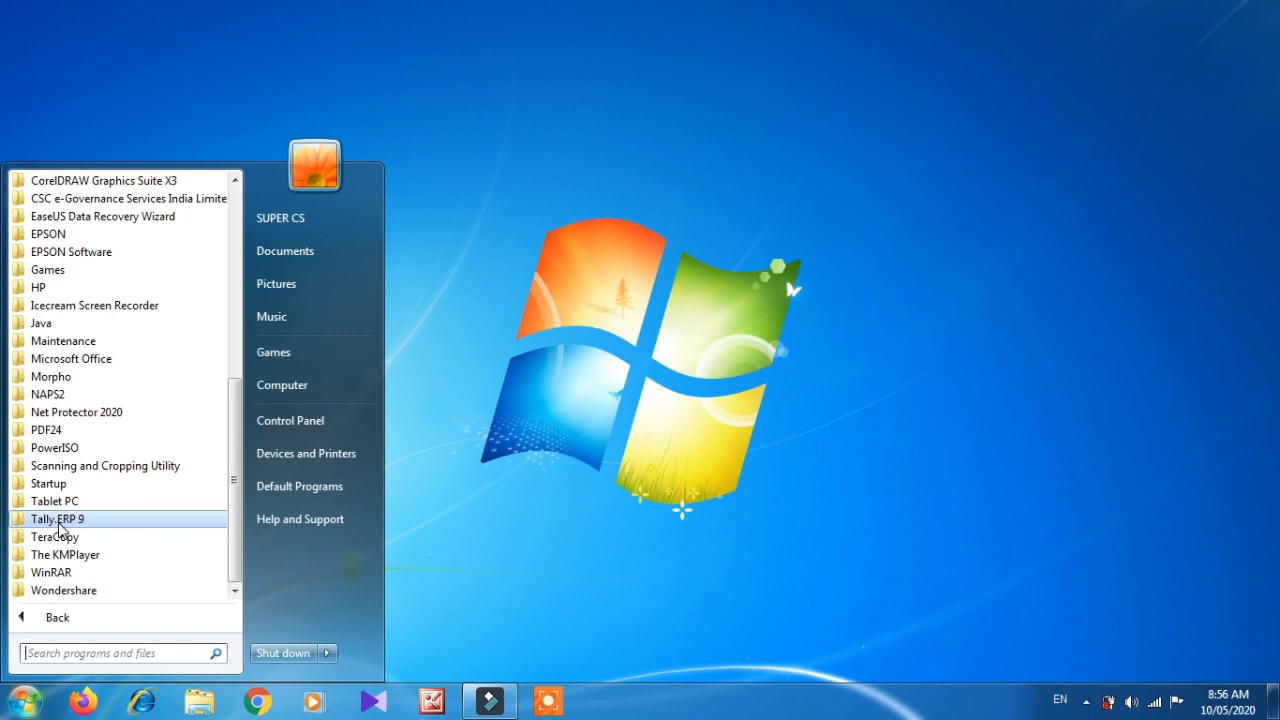
click(59, 521)
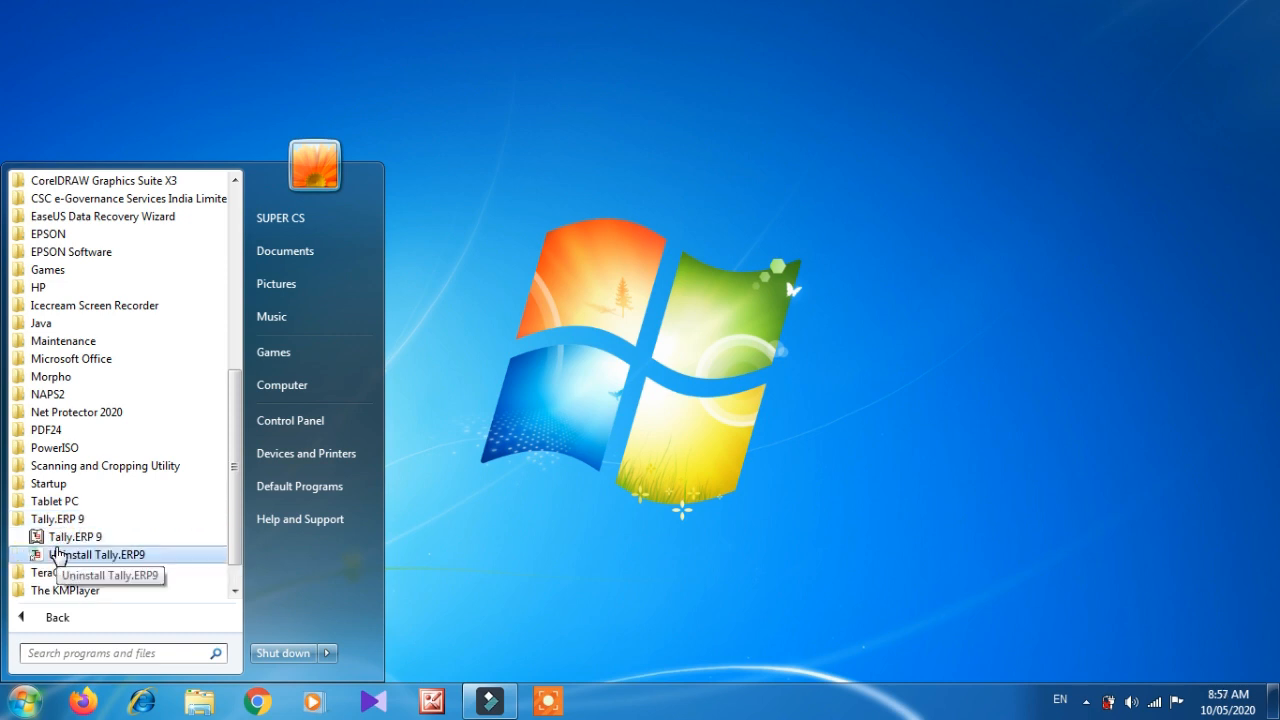
click(106, 537)
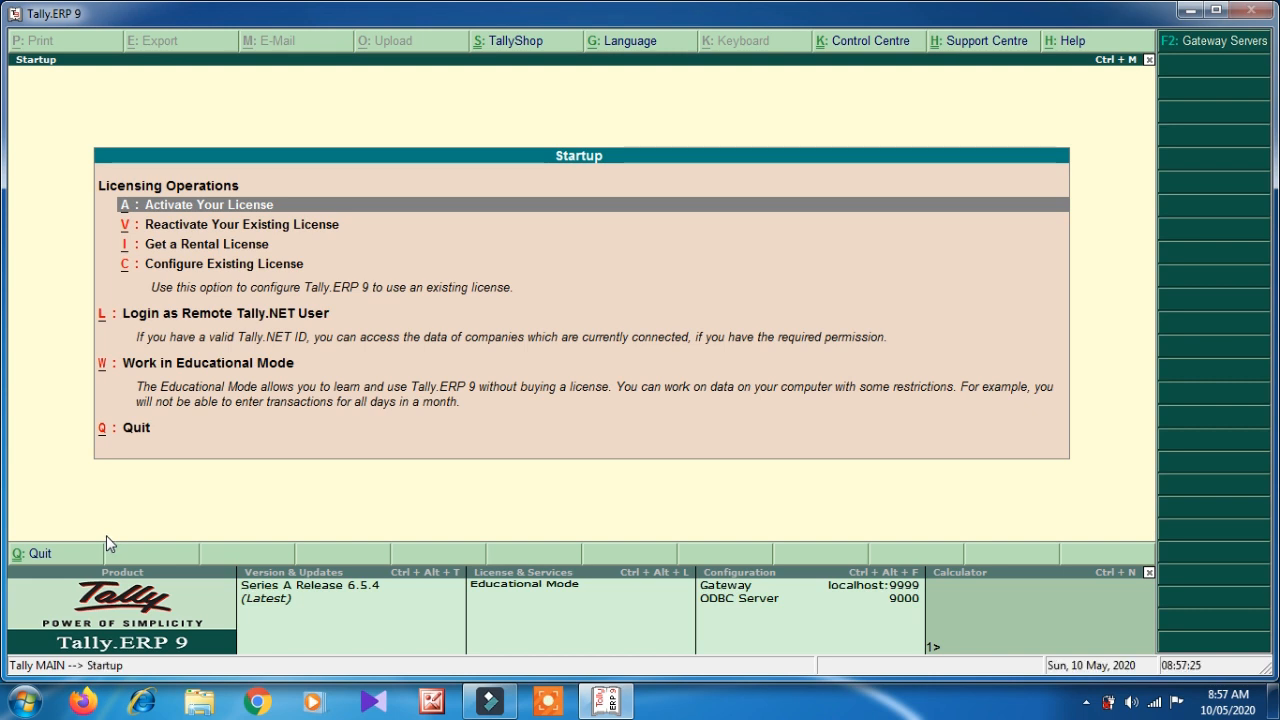
- Maximize the Tally window and start working in Educational Mode
key(Down)
key(Down)
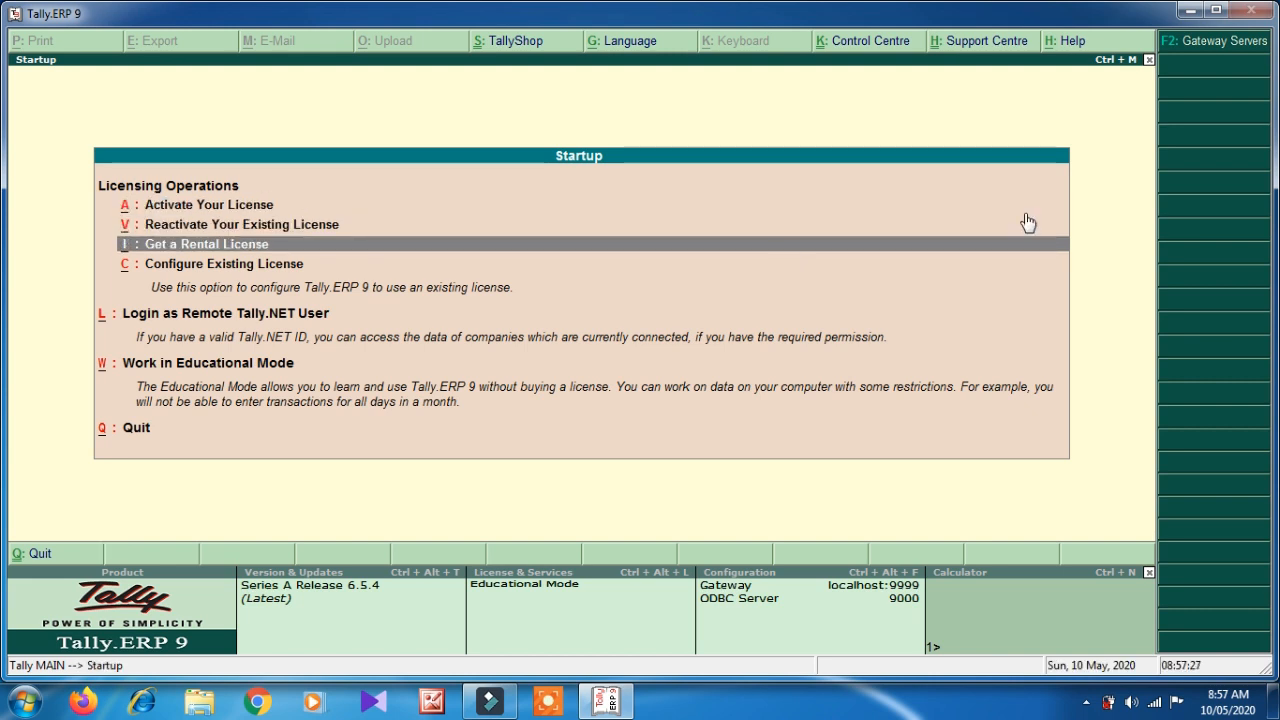
double_click(994, 11)
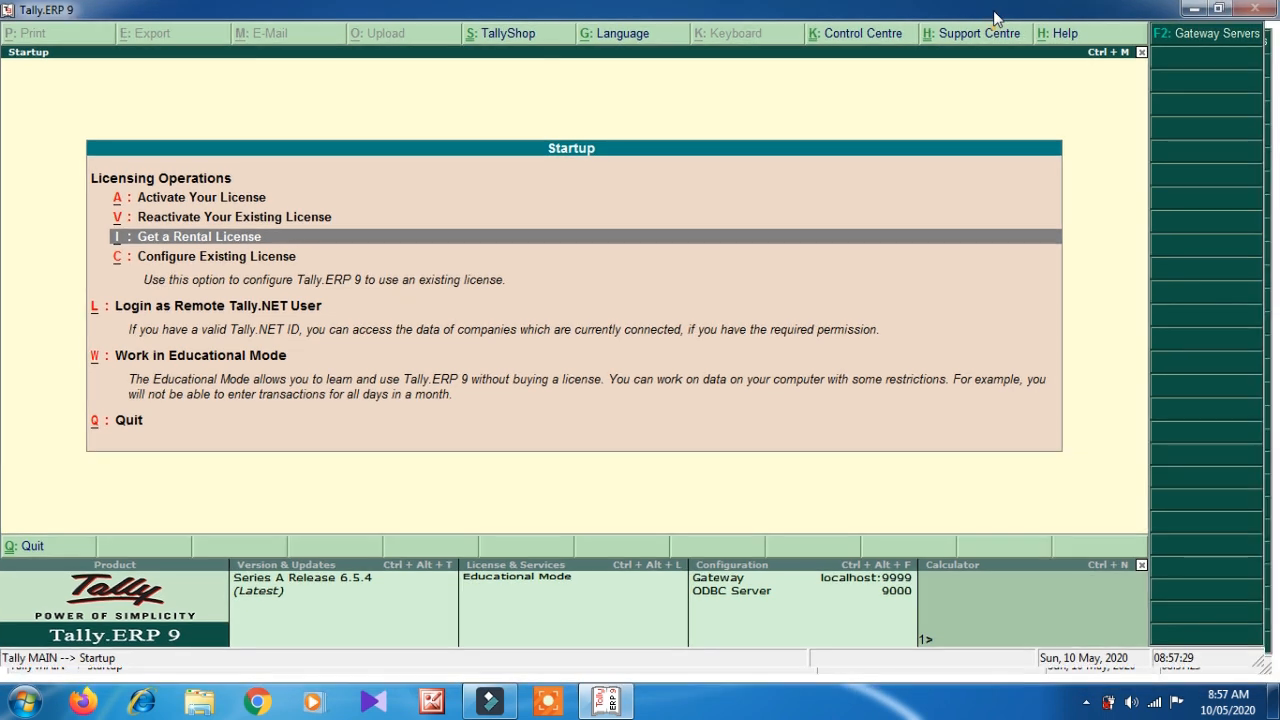
key(Down)
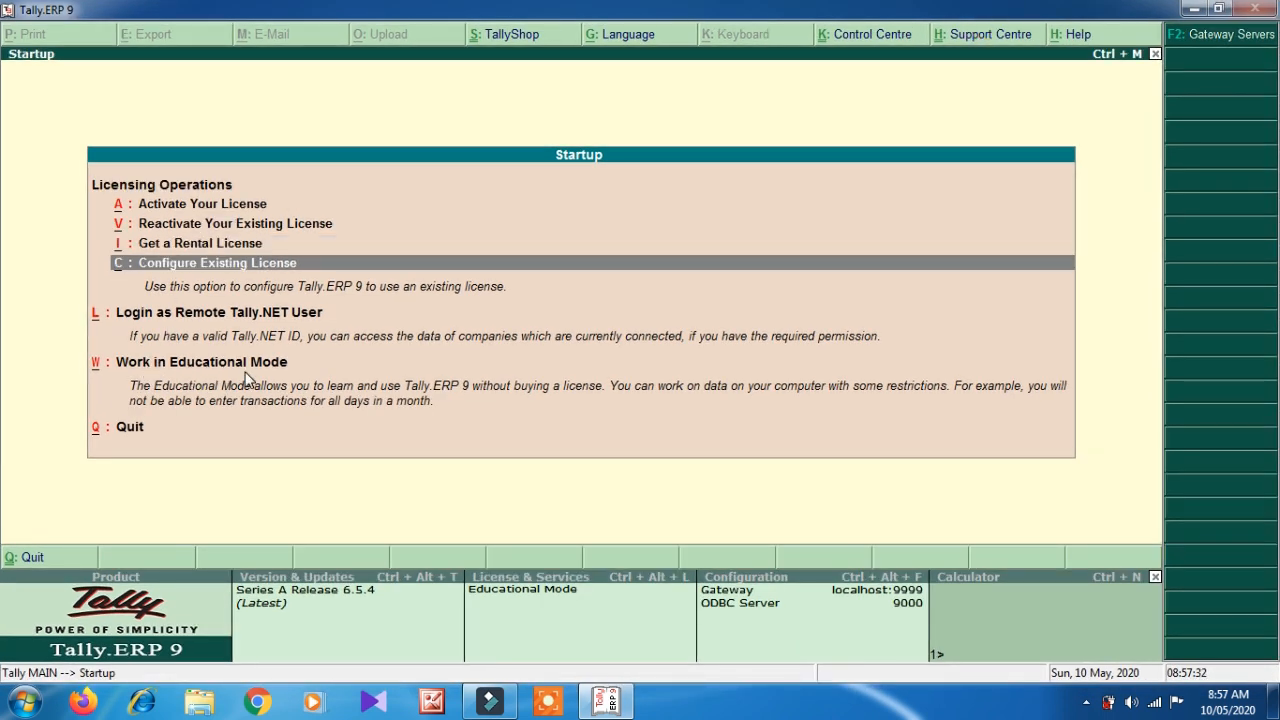
key(Down)
key(Down)
key(Down)
key(Down)
key(Down)
key(Down)
key(Down)
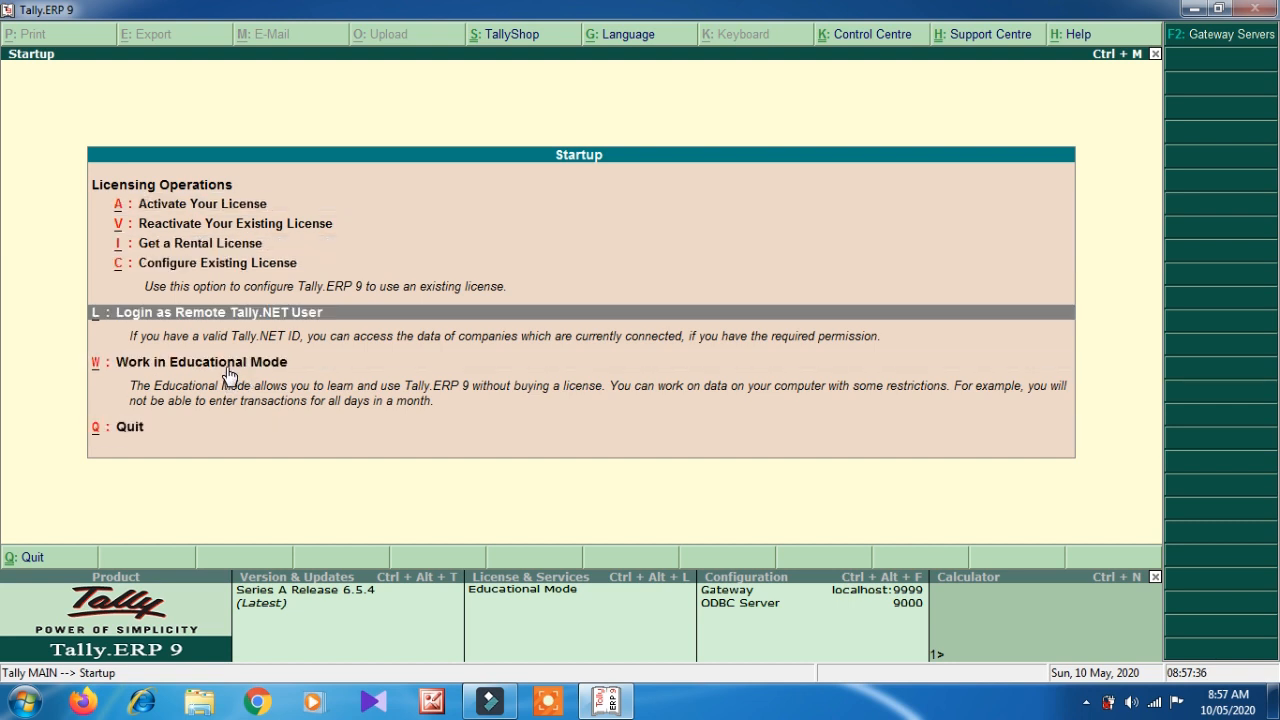
key(Down)
click(226, 368)
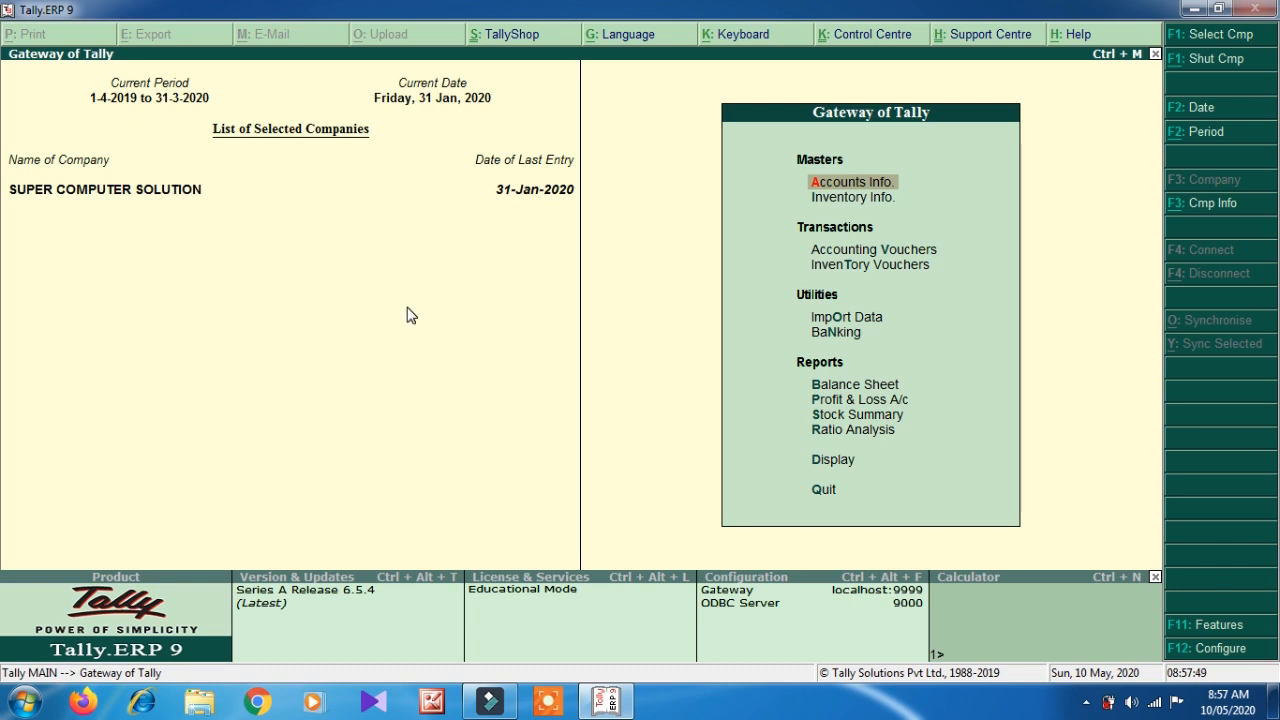
- Open Company Info. with Alt+F3 and select Create Company
key(alt+F3)
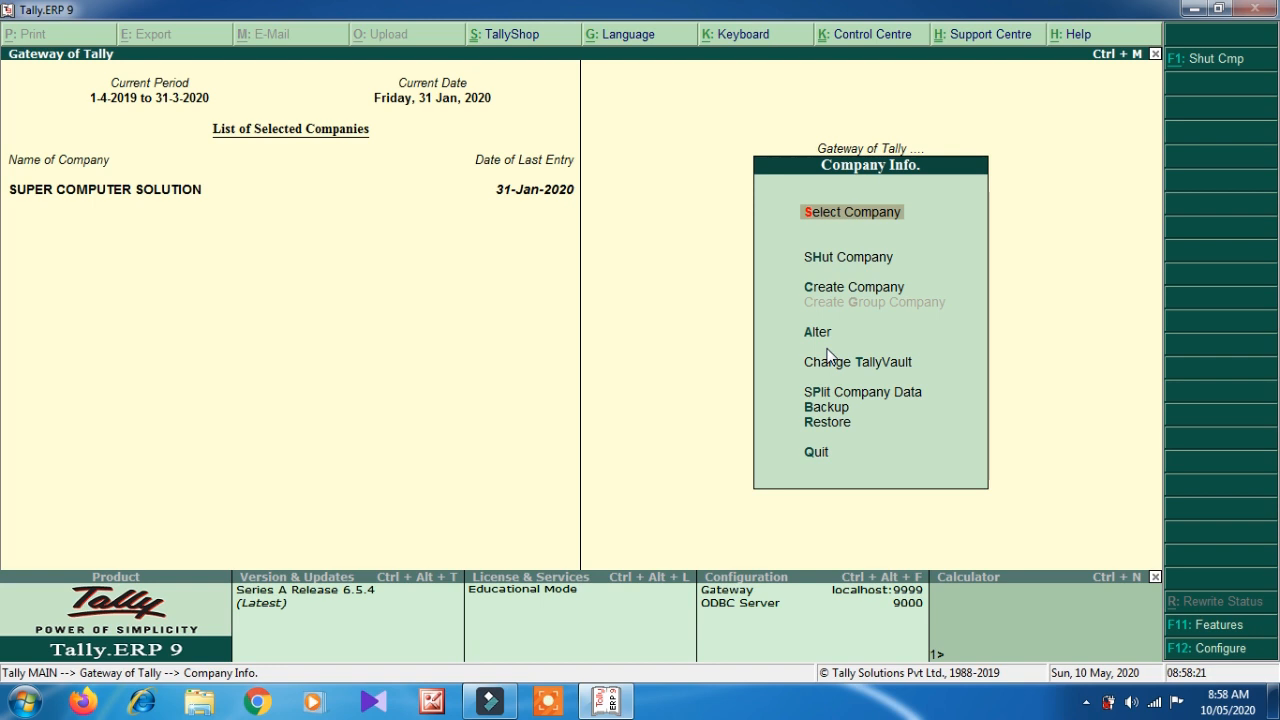
key(Down)
key(Down)
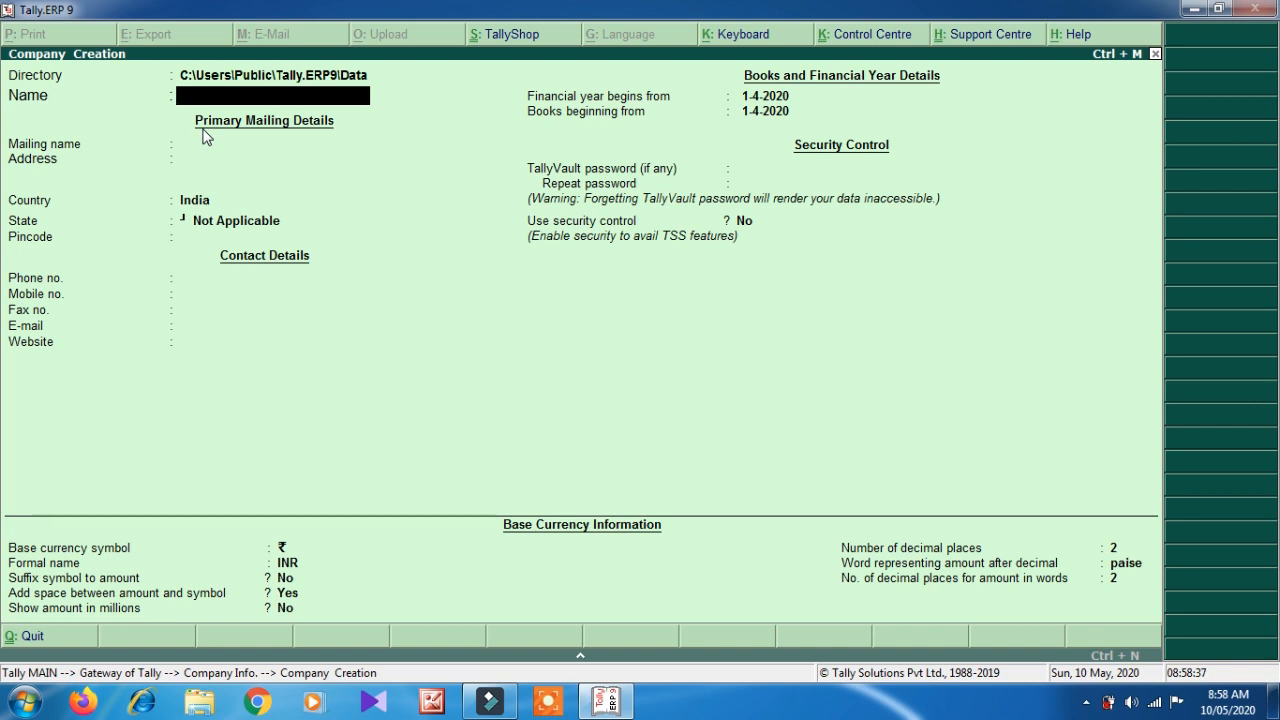
- Name the company Technical Chip Pvt. Ltd., keep the default mailing name, and enter its two-line address
text(Technical Chip)
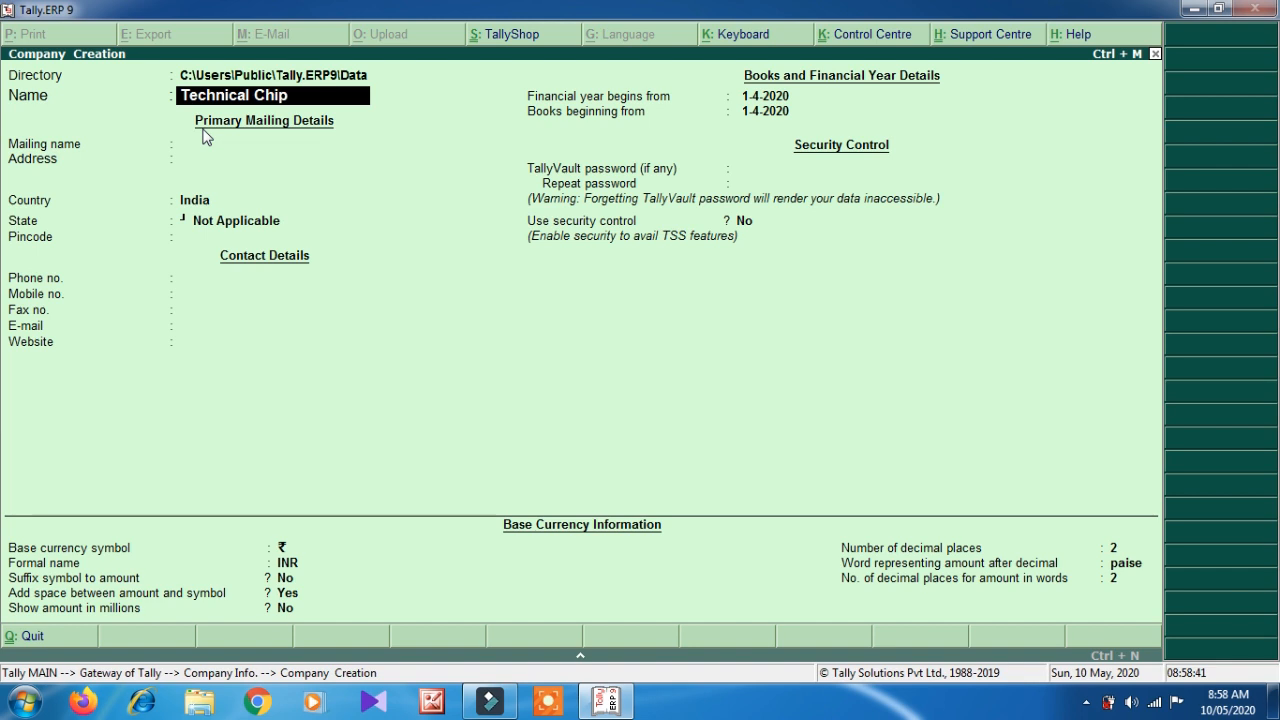
text( Pvt. Ltd.)
key(Return)
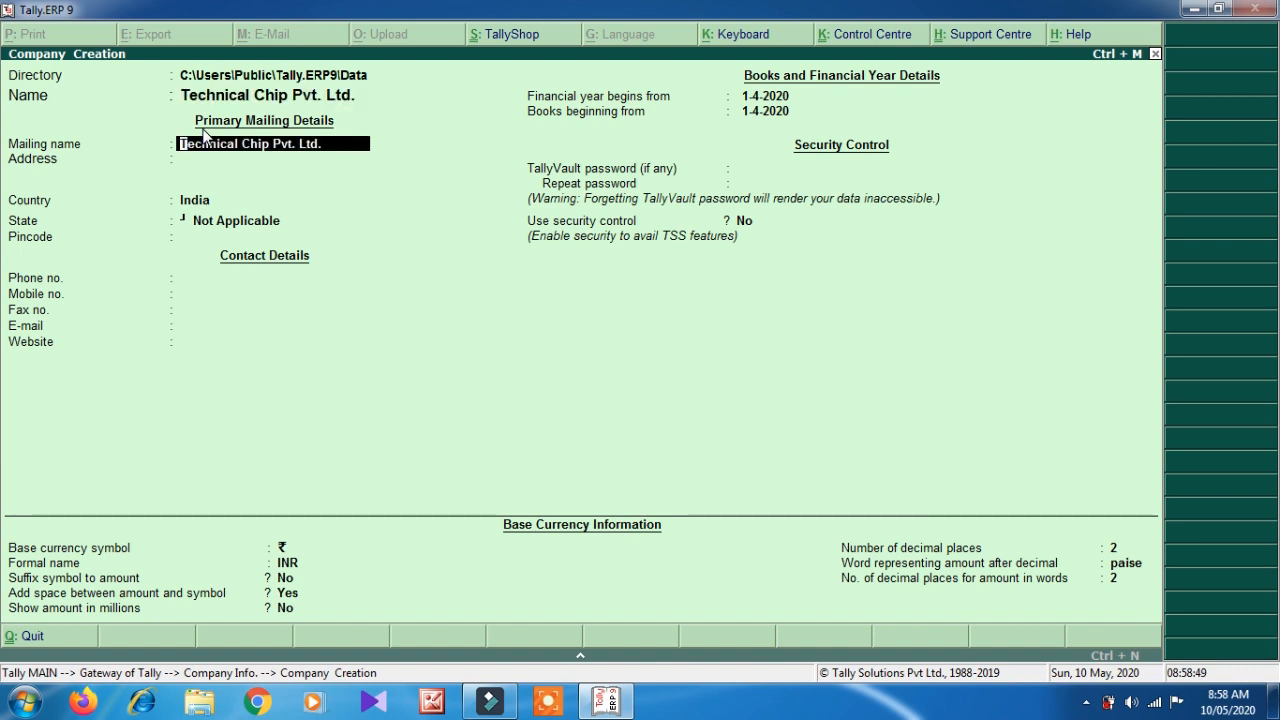
key(Return)
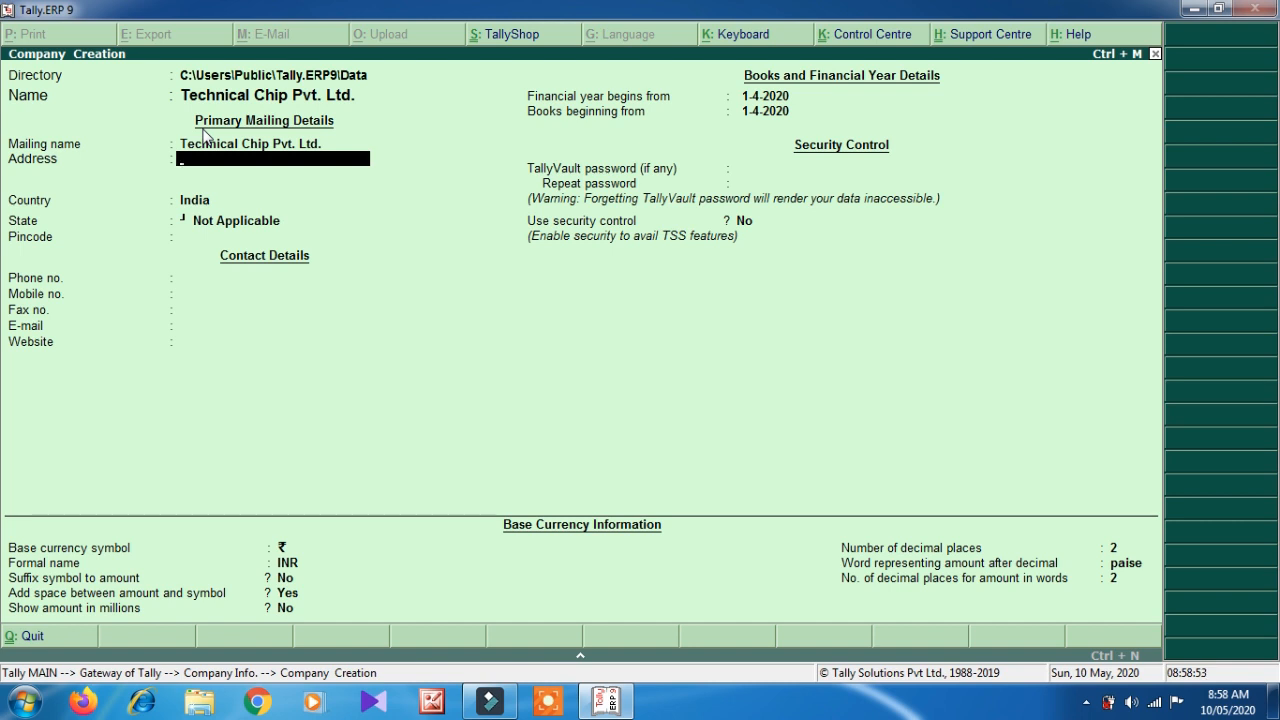
text(Civil Lines, Mughal Darbar)
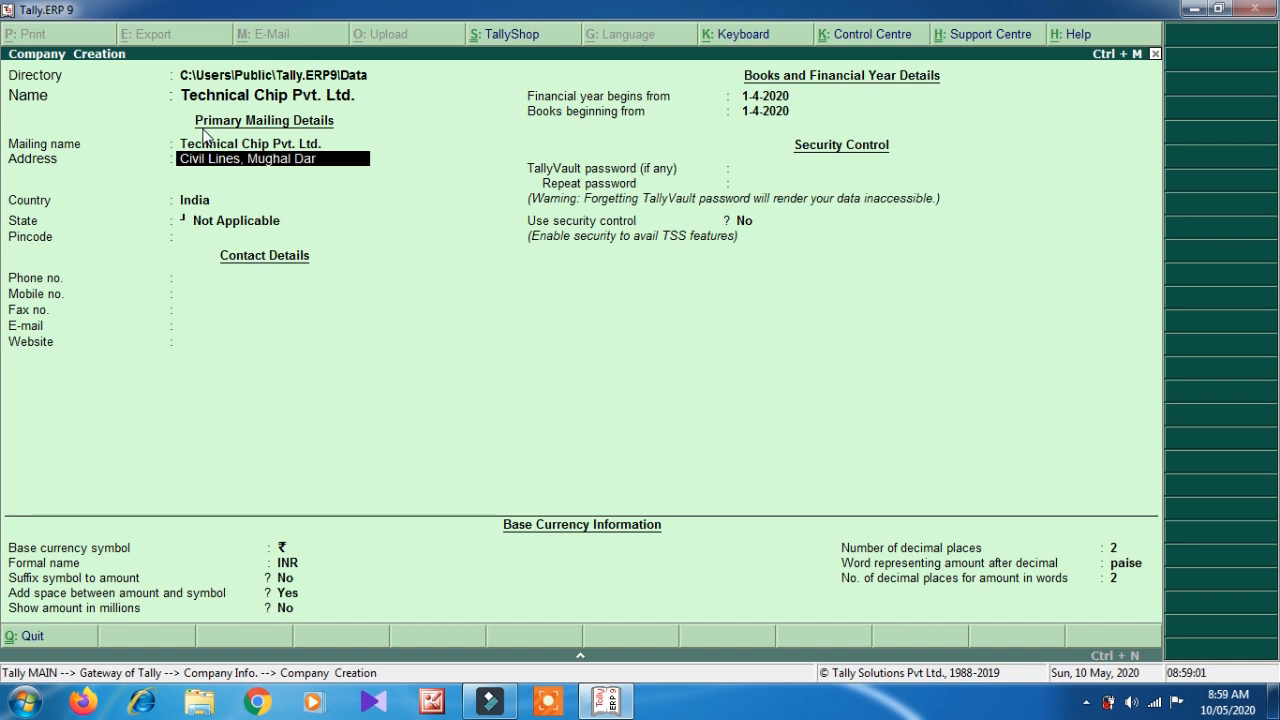
key(Return)
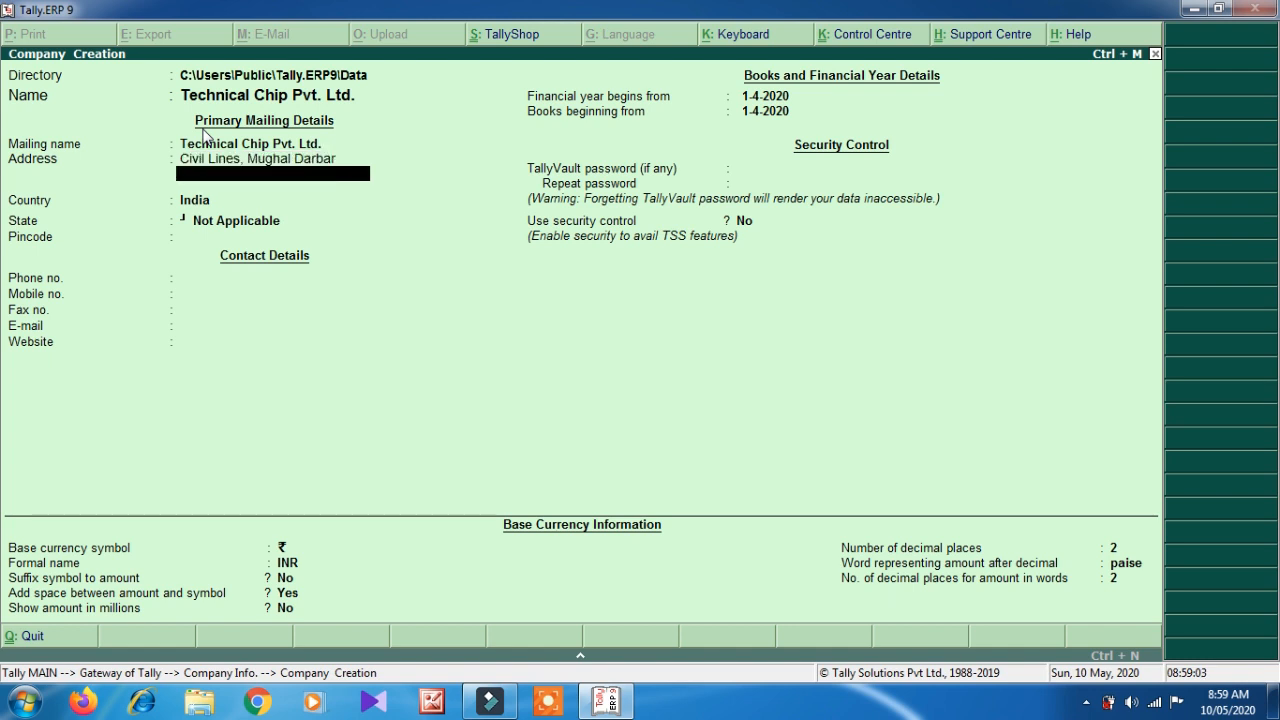
text(District Barabanki)
key(Return)
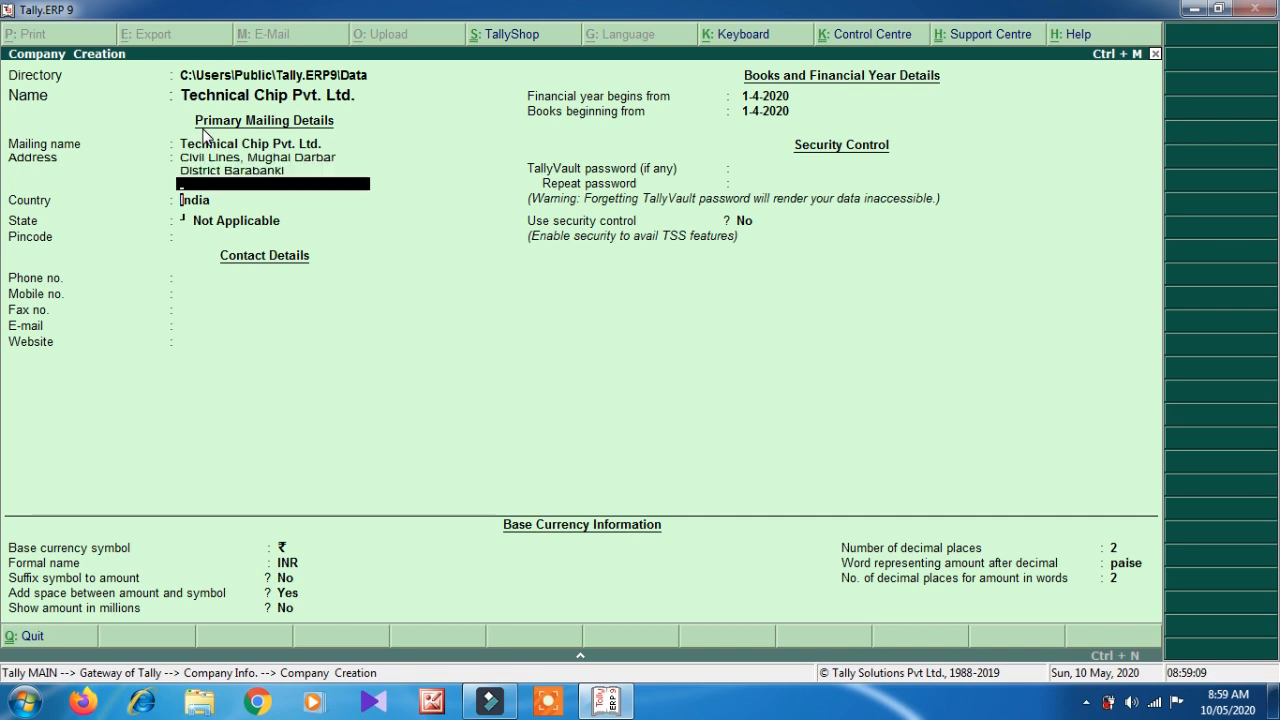
- Keep the country as India and set the state to Uttar Pradesh
key(Return)
key(Return)
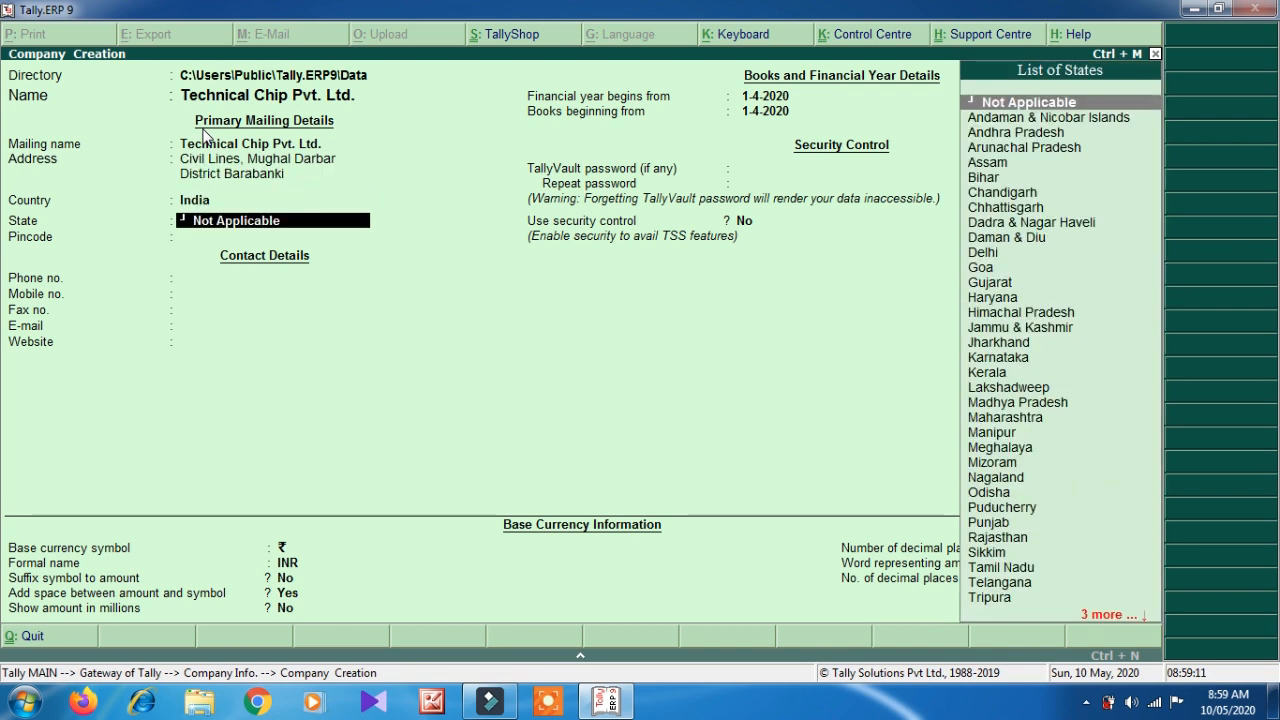
text(U)
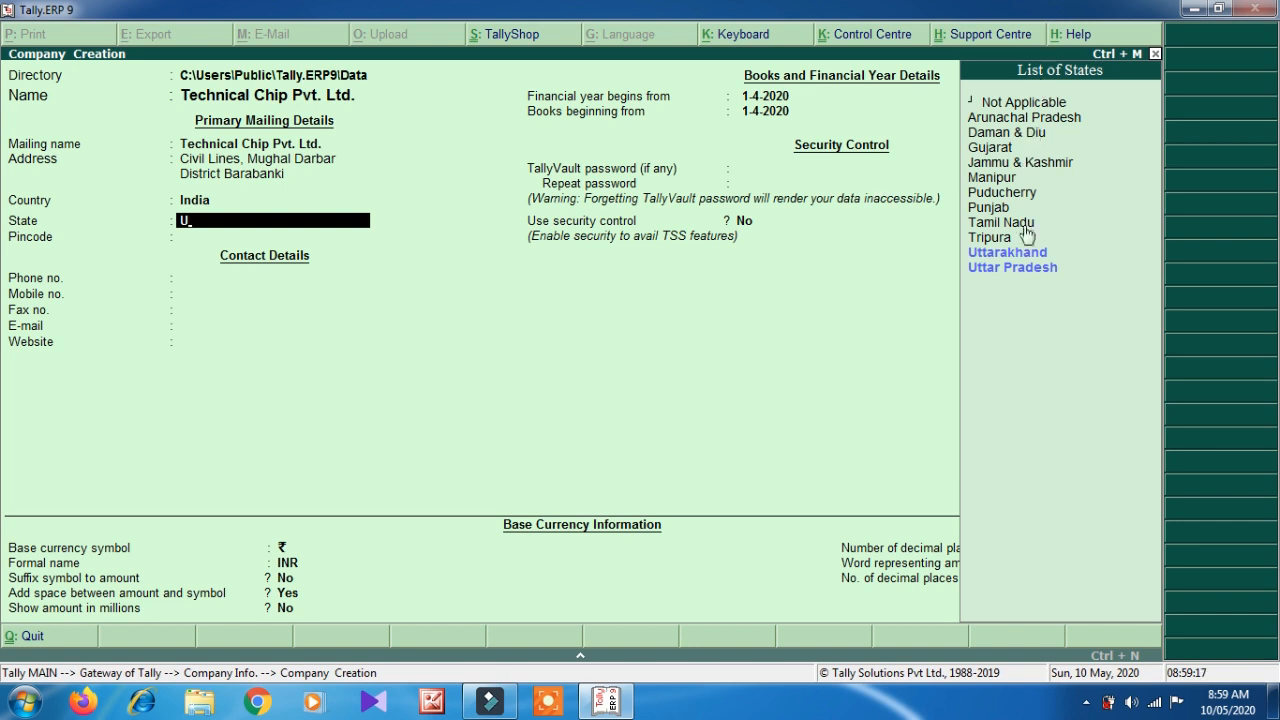
key(BackSpace)
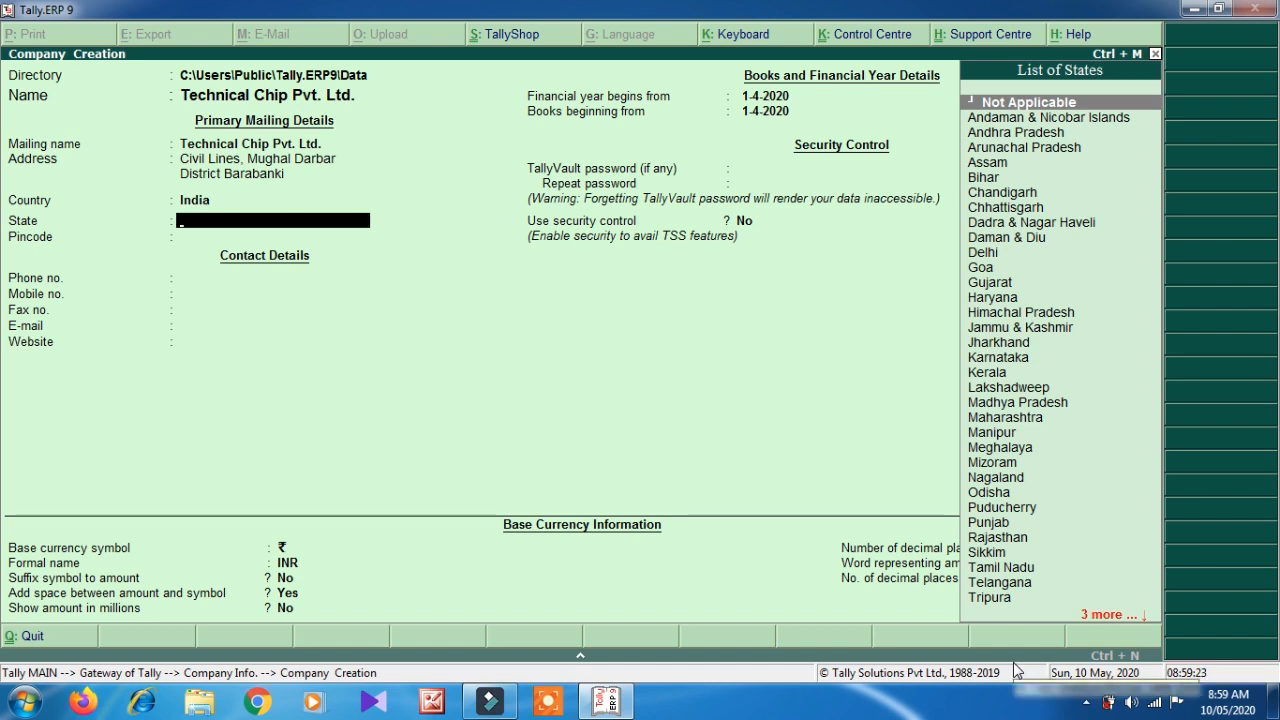
text(U)
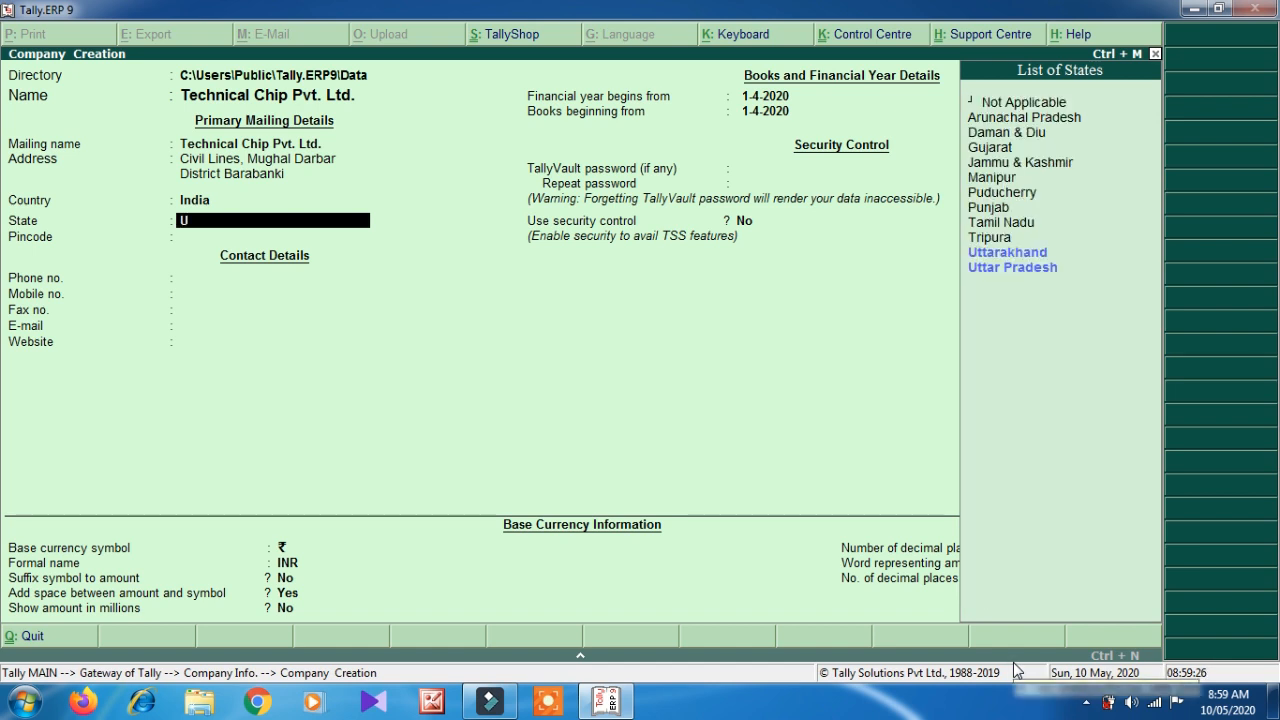
key(Down)
key(Down)
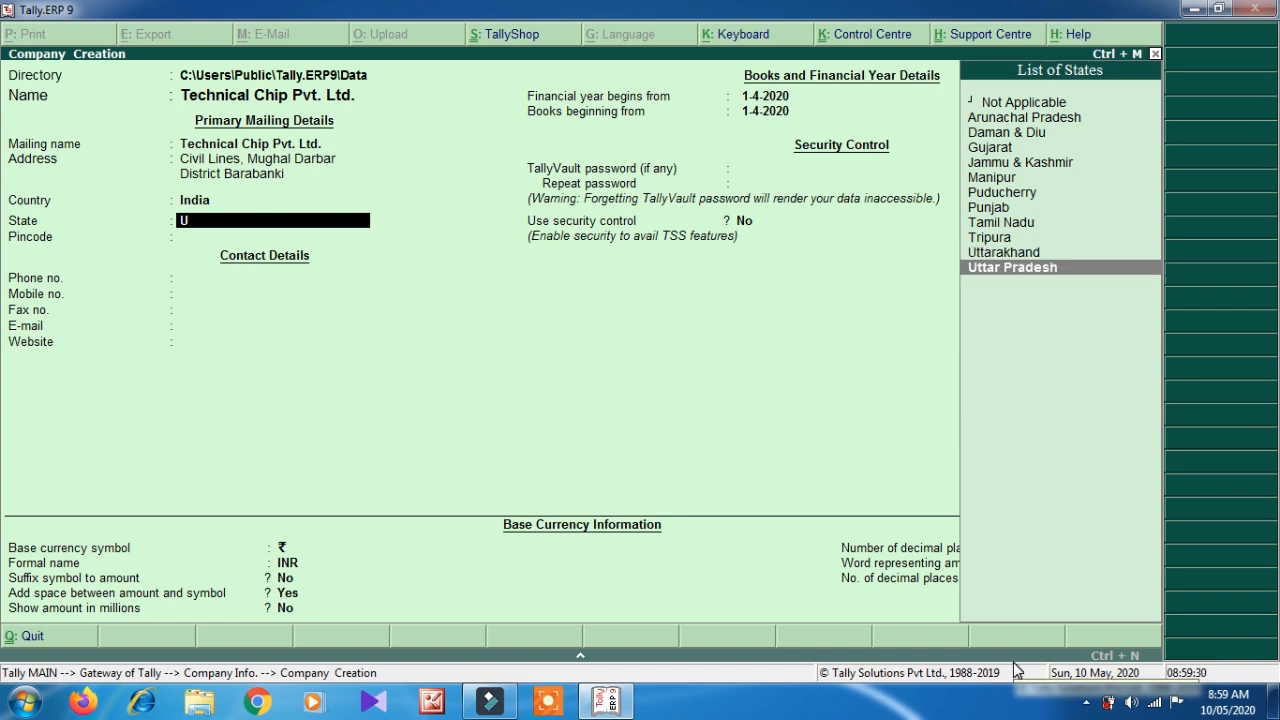
key(Return)
- Fill in the company's pincode, phone and mobile numbers, leaving fax empty
text(225001)
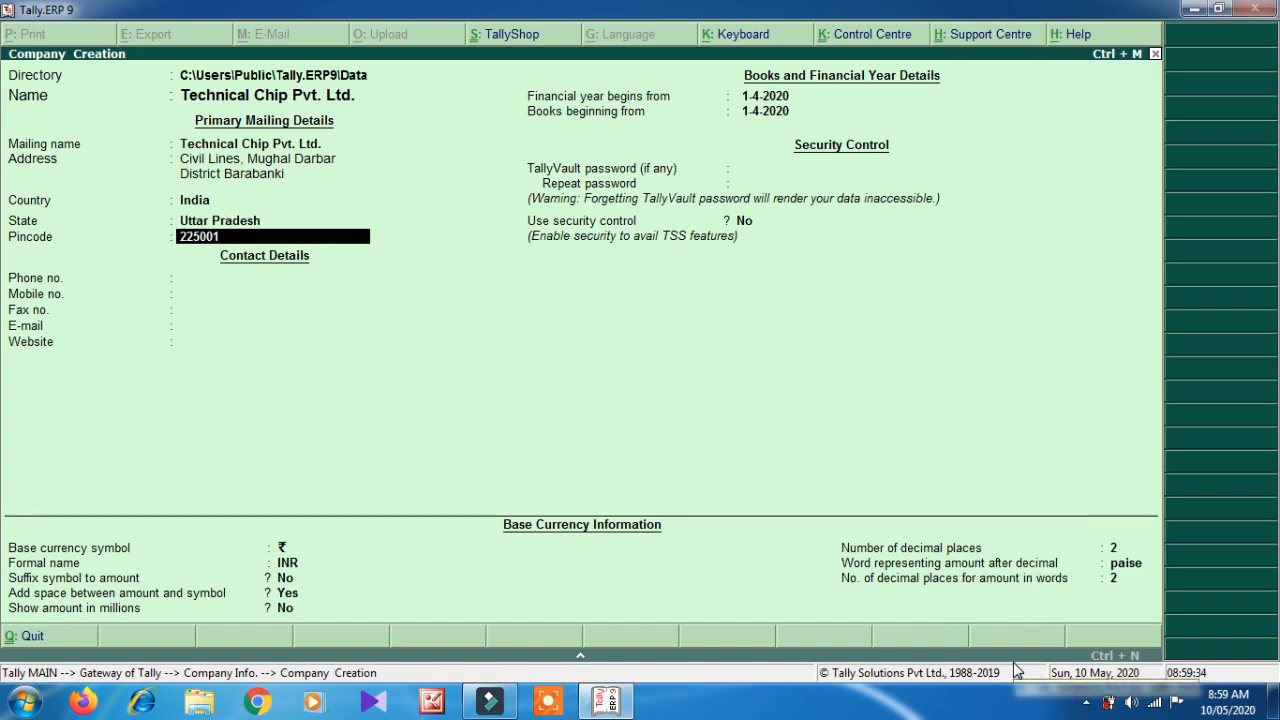
key(Return)
text(9868766565567)
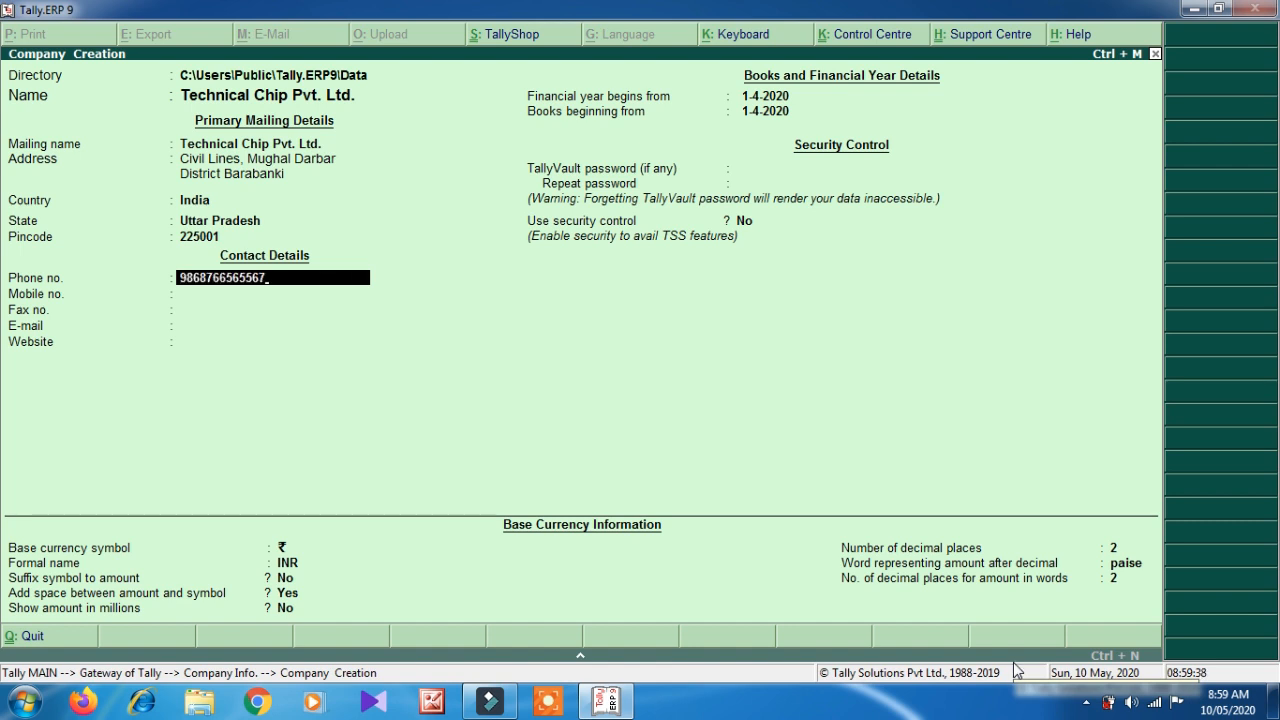
key(Return)
text(9898989878)
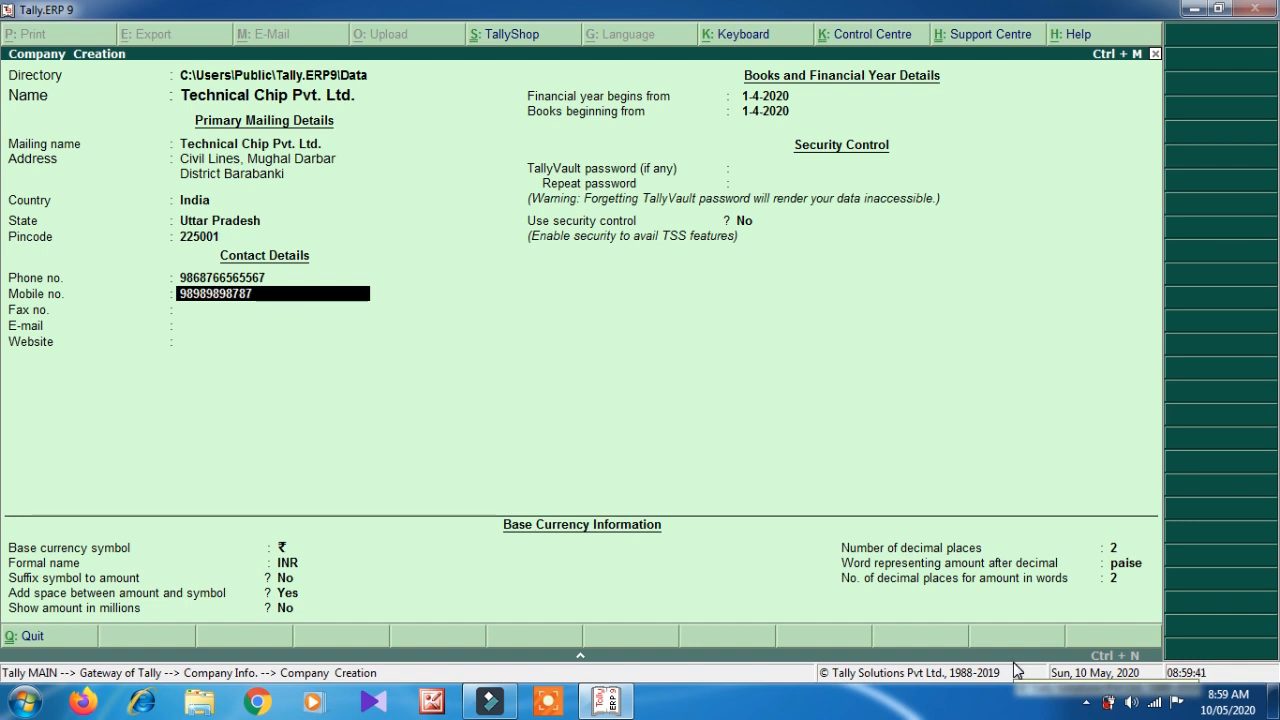
text(7)
key(Return)
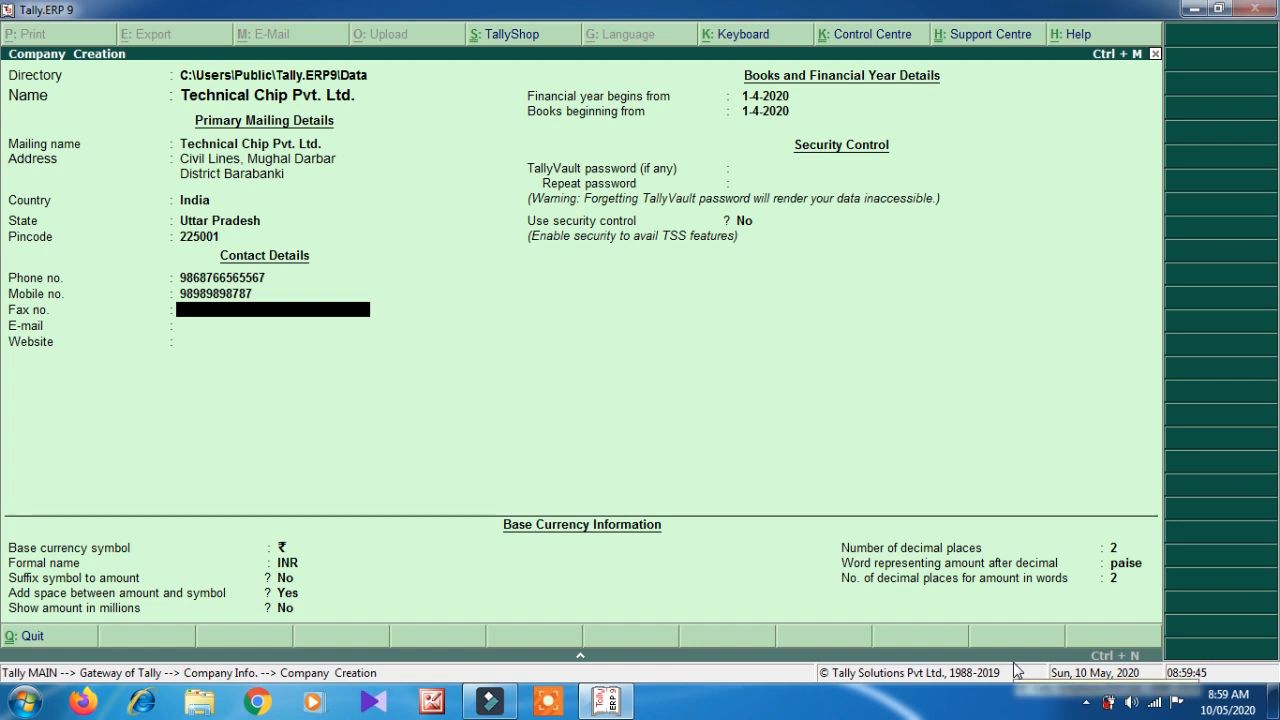
key(Return)
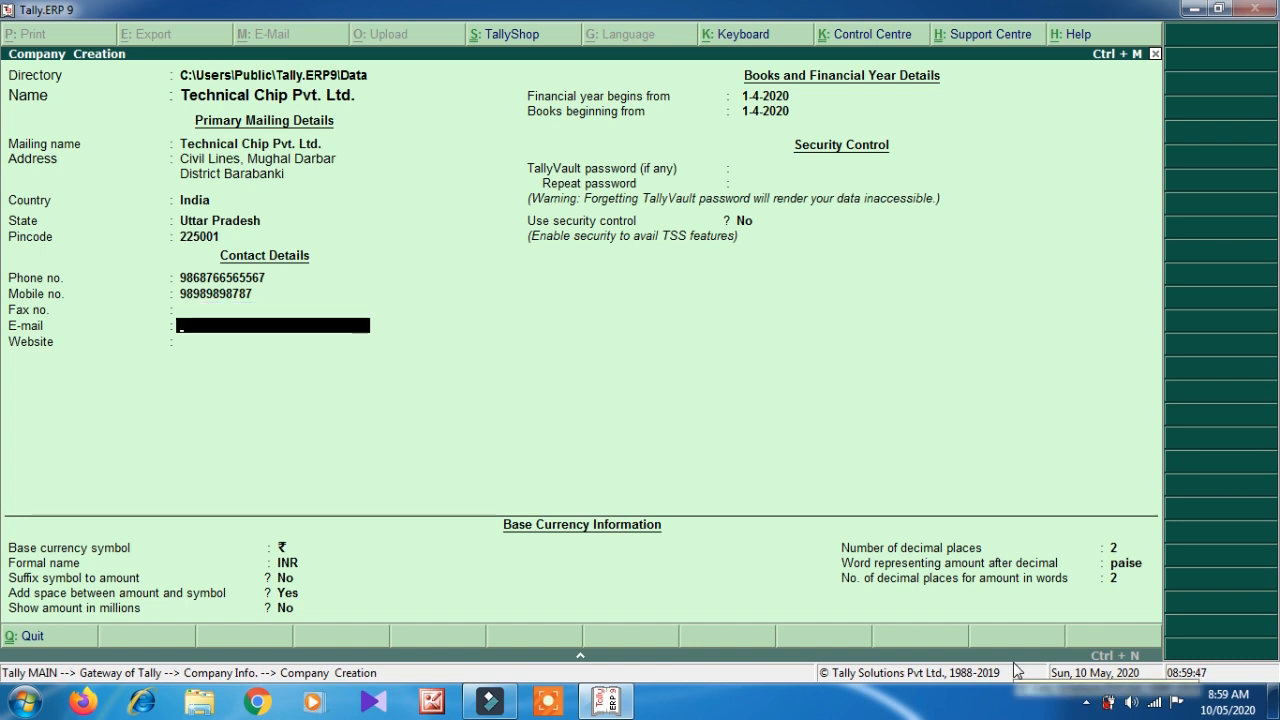
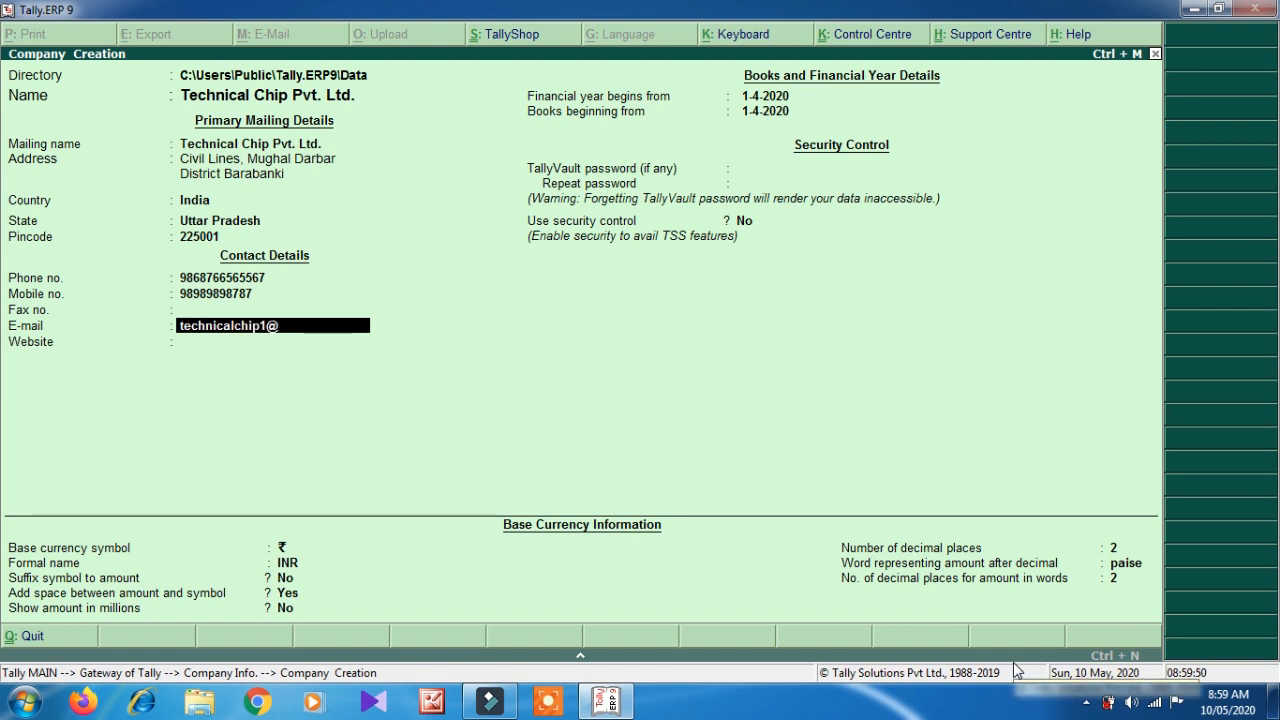
key(Return)
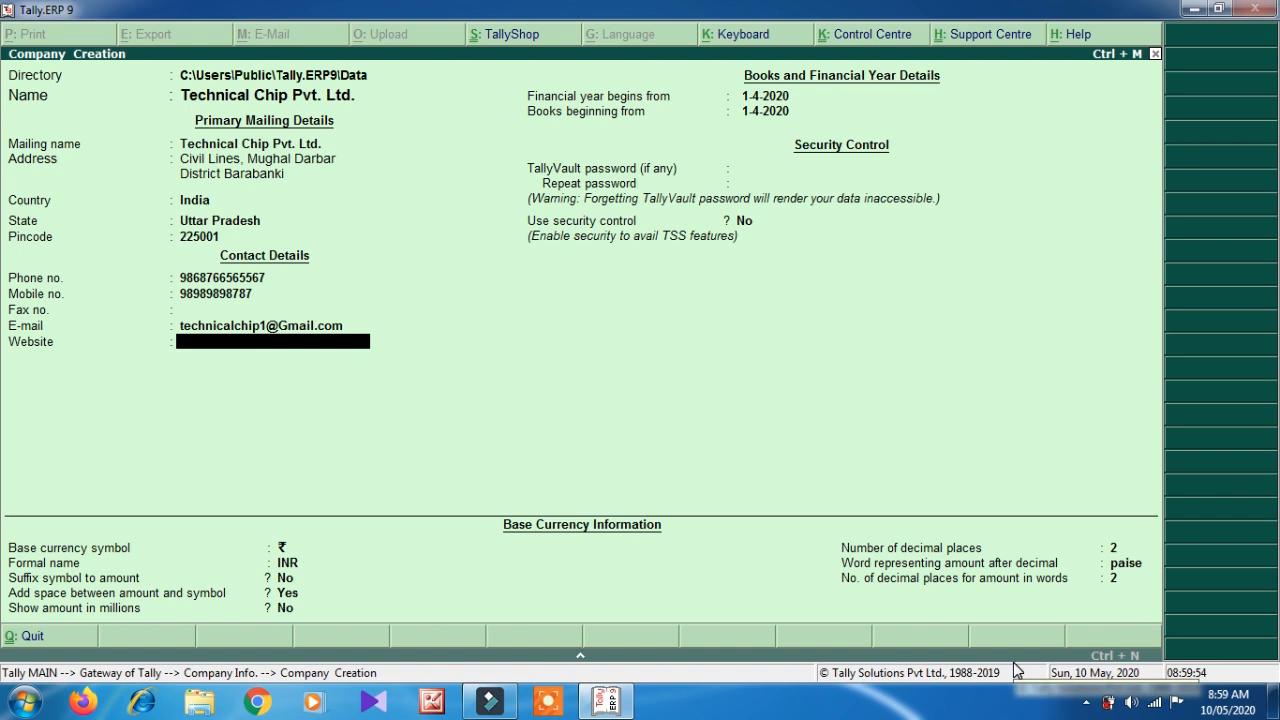
text(www.technical)
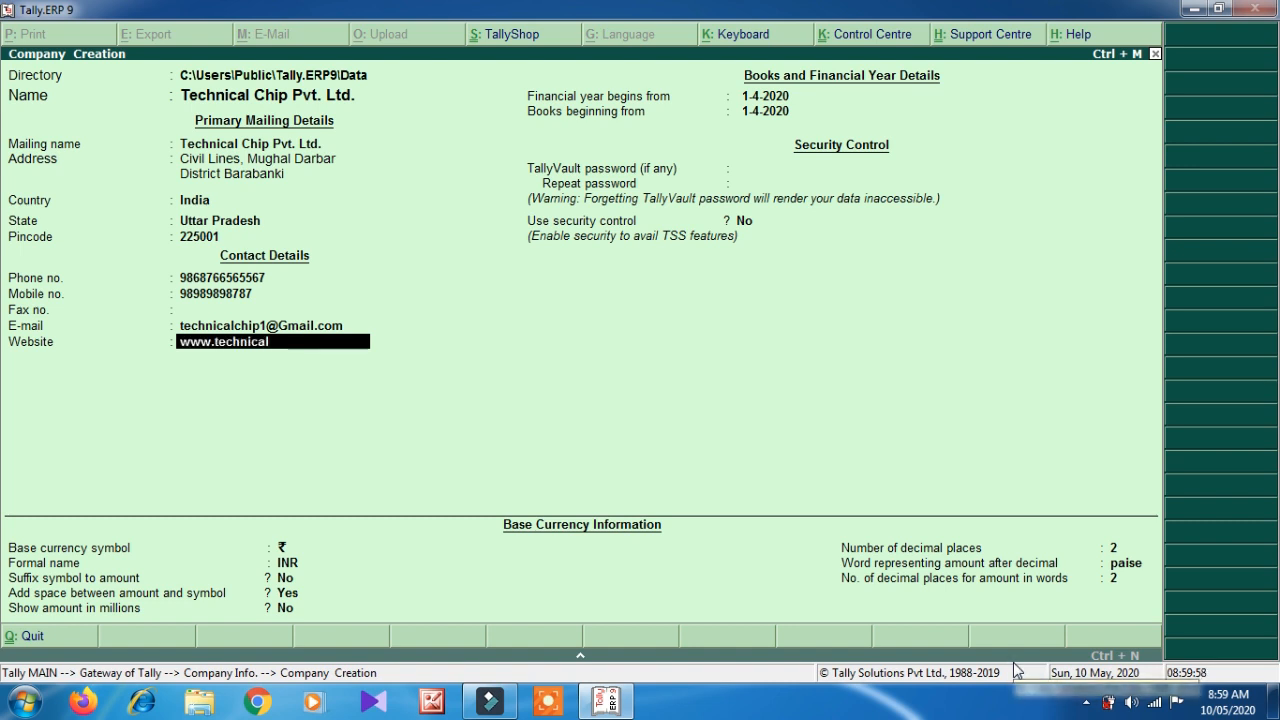
text(chip1.blo)
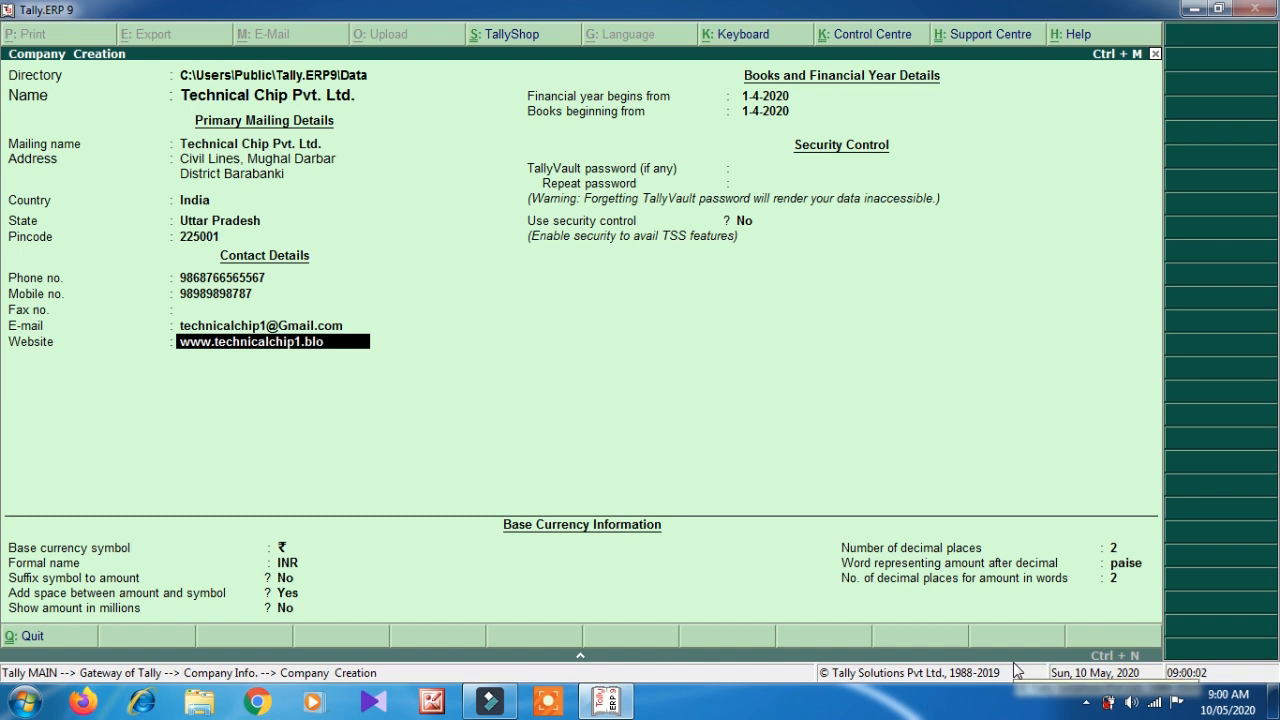
text(gspot.com)
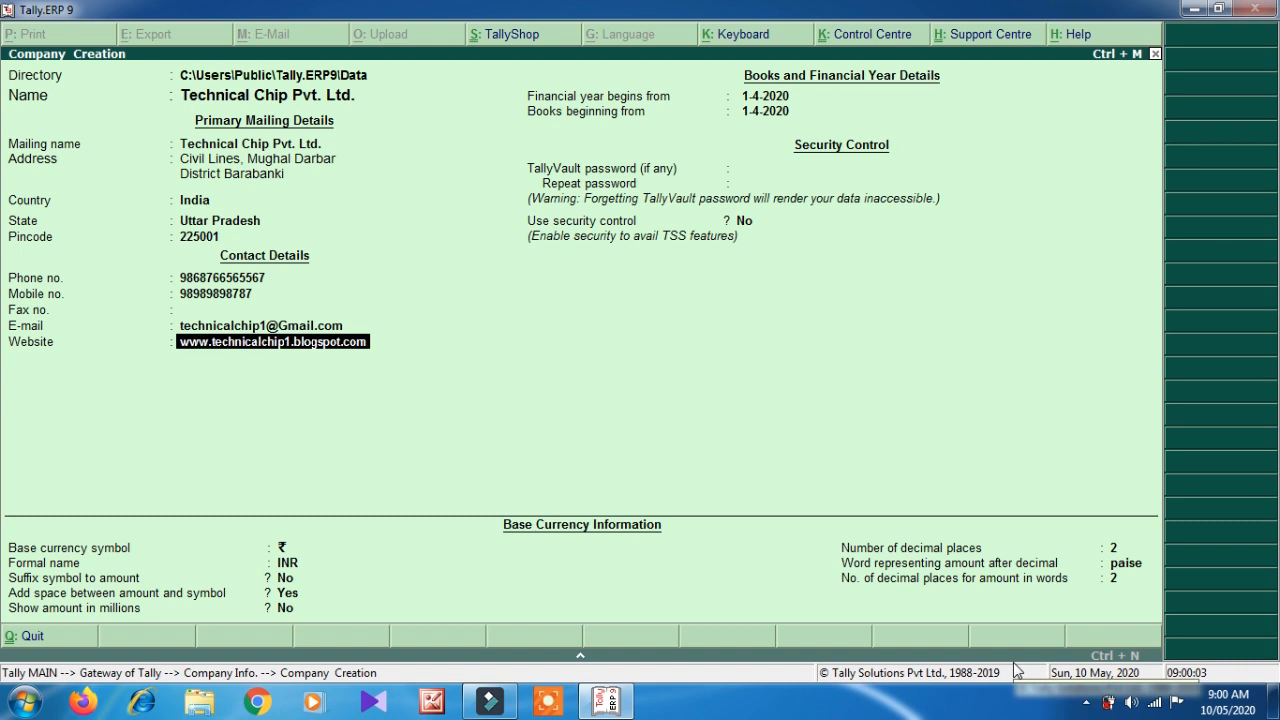
key(Return)
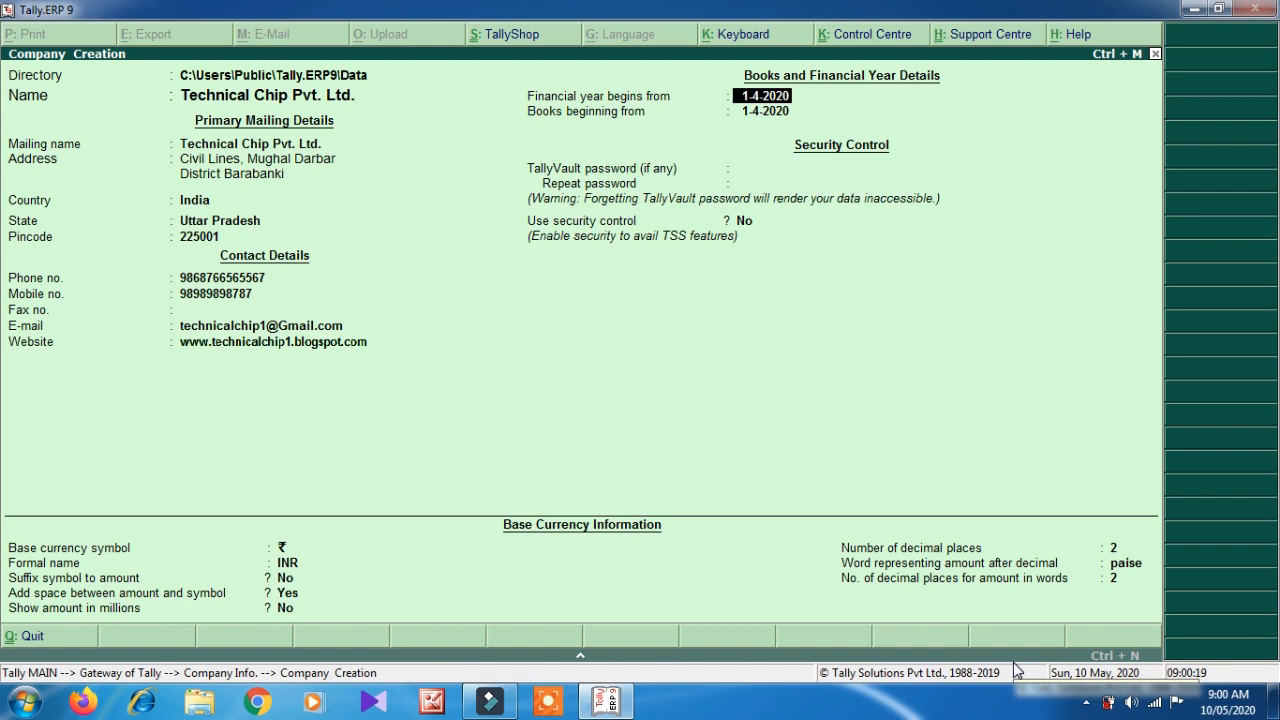
text(1-5-2020)
key(Return)
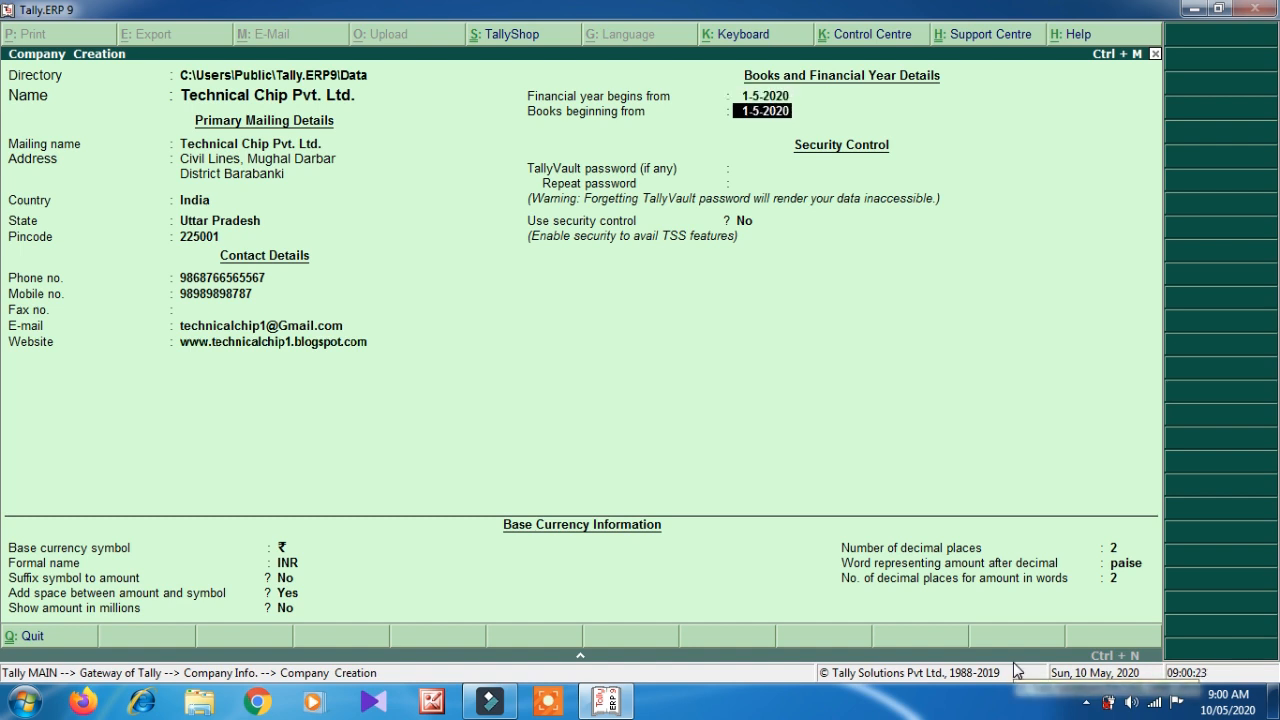
key(BackSpace)
text(1-4-2020)
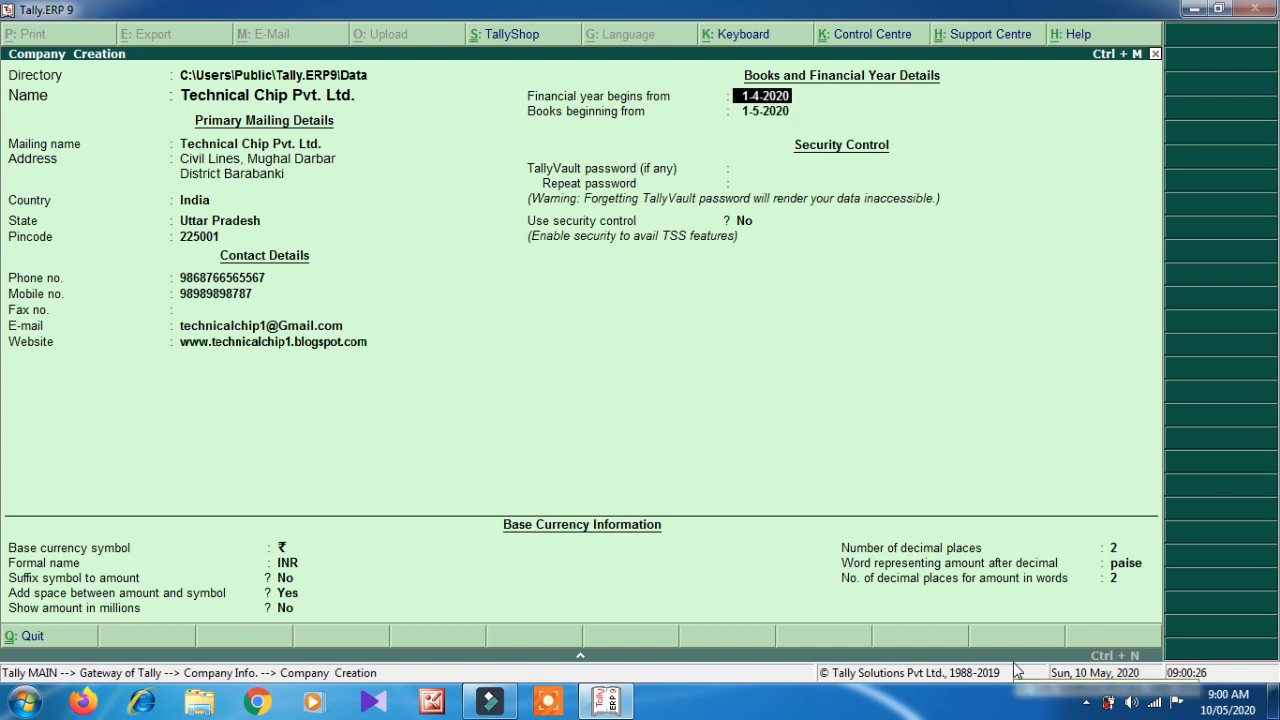
key(Return)
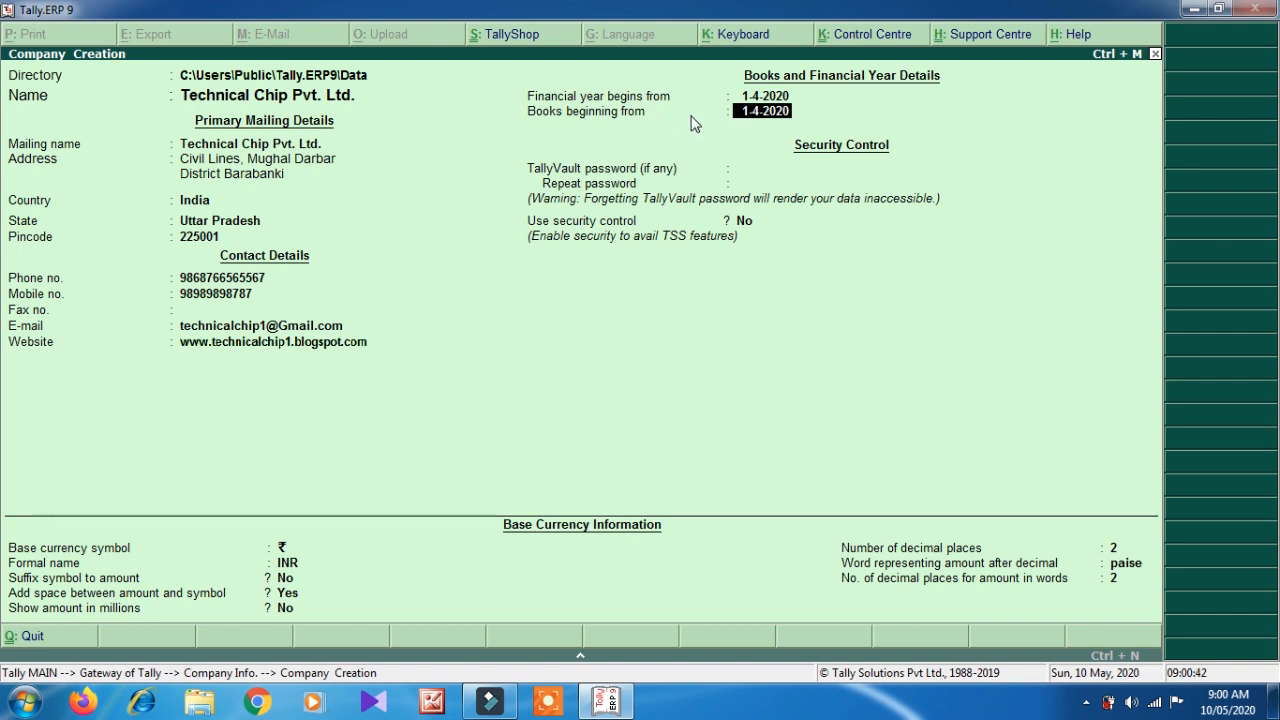
- Skip TallyVault, enable security control with an administrator name and password, and accept the company
key(Return)
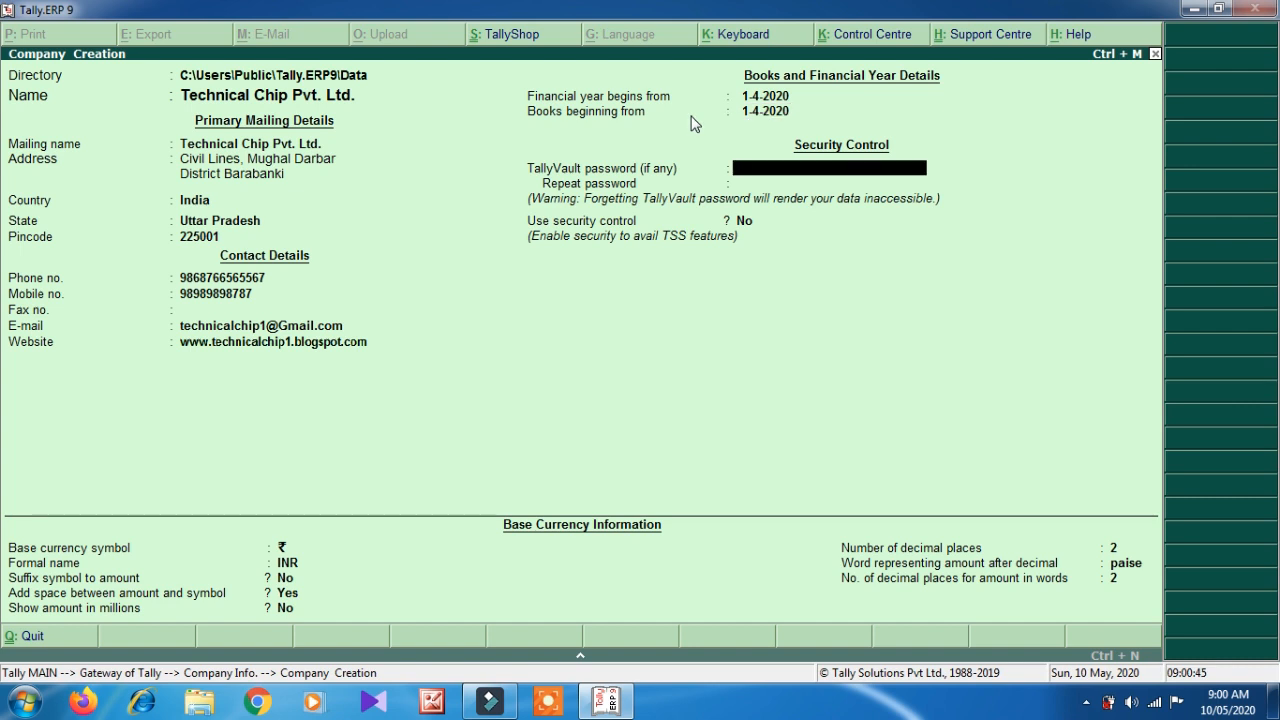
key(Return)
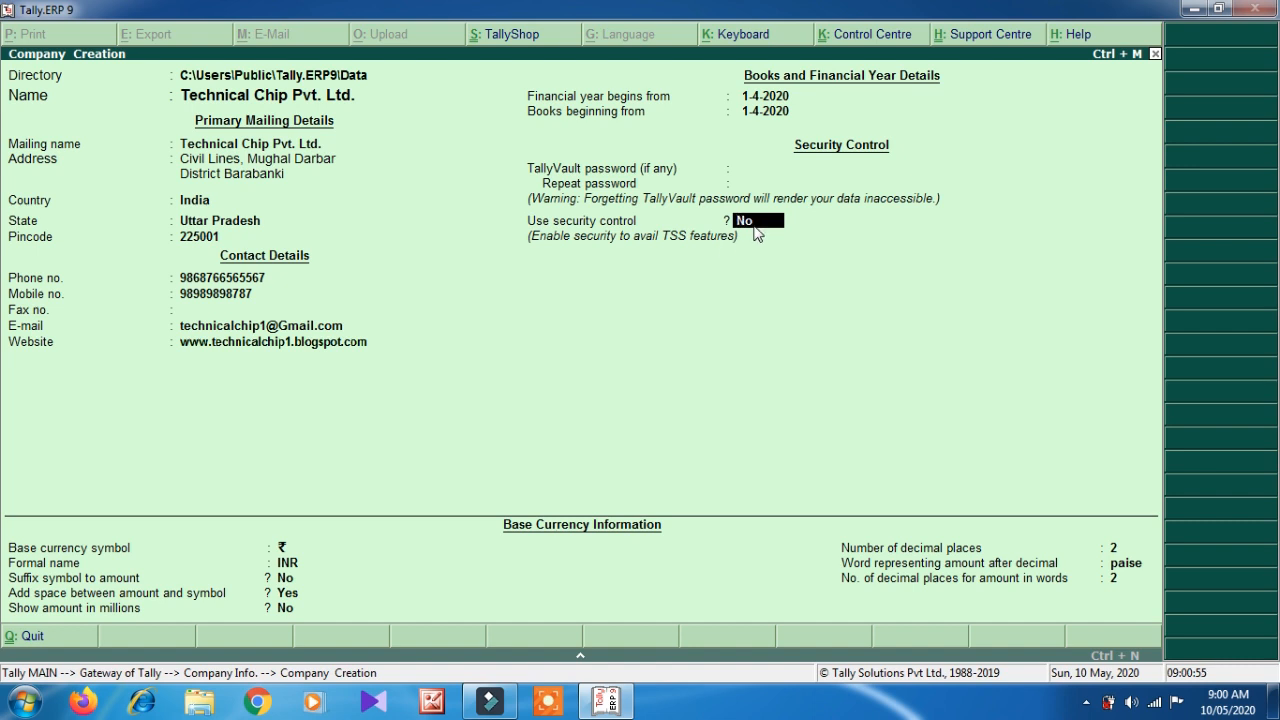
key(y)
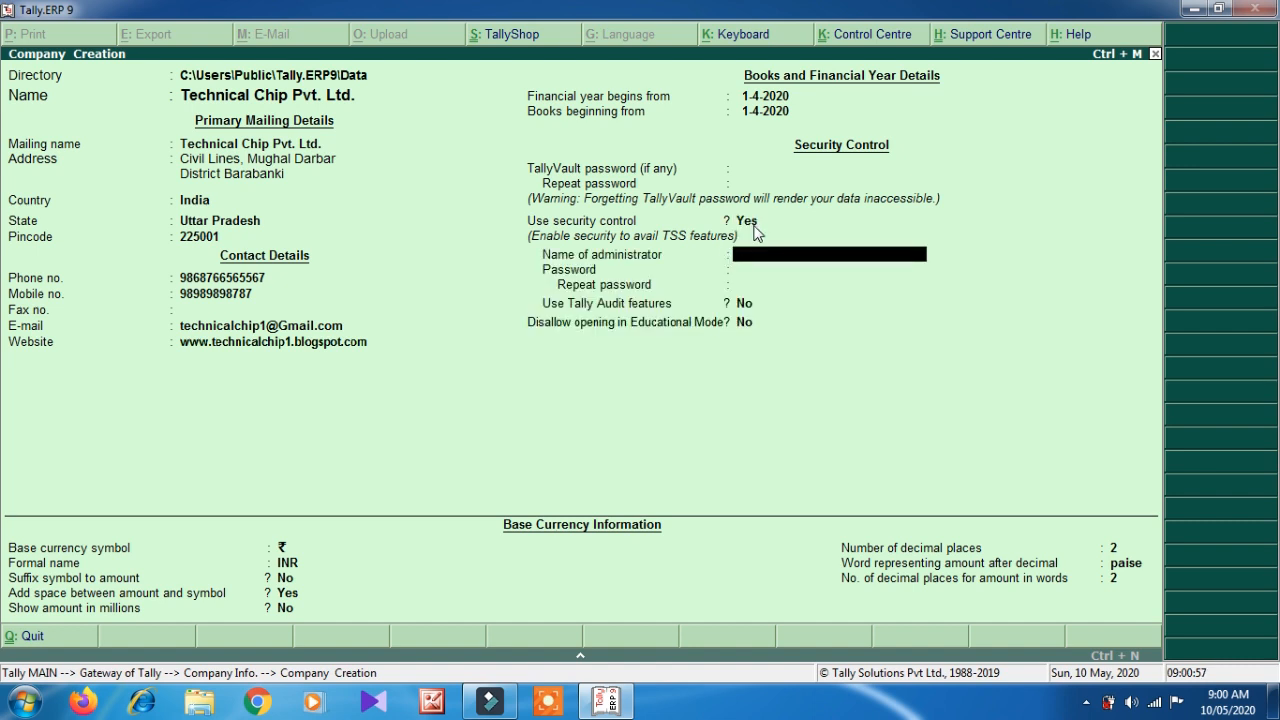
text(Technical Chip)
key(Return)
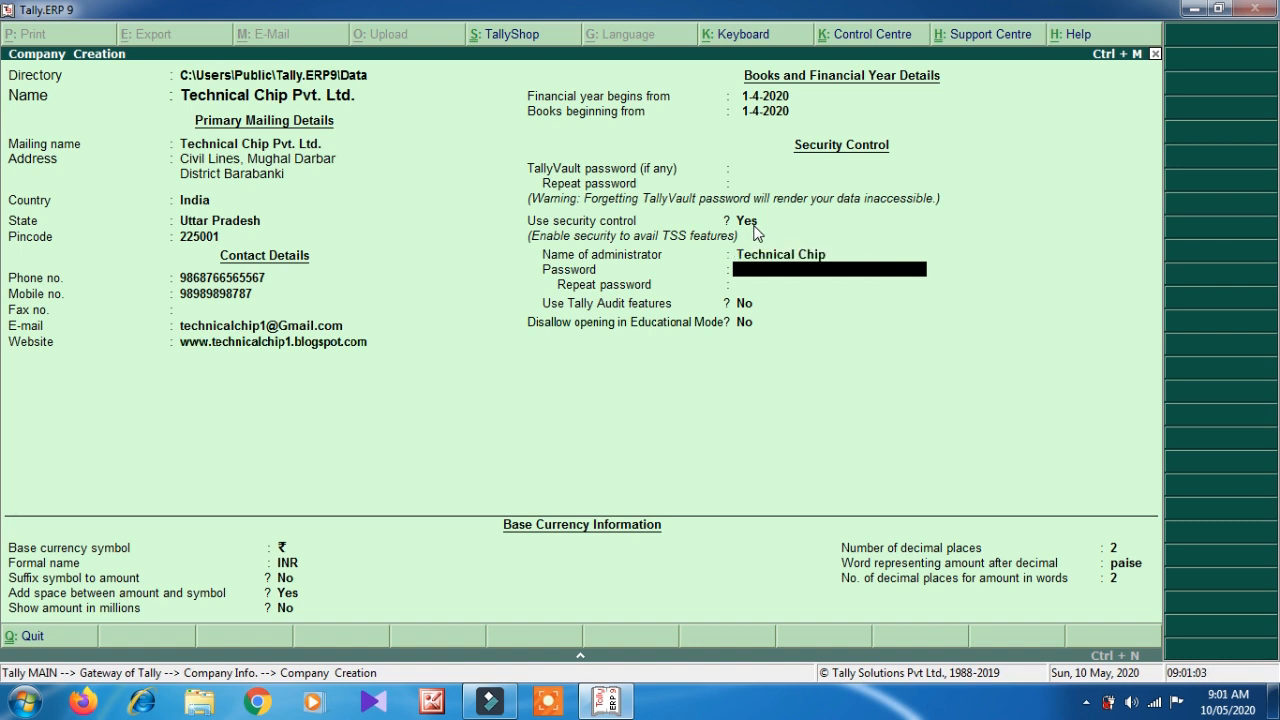
text(12345)
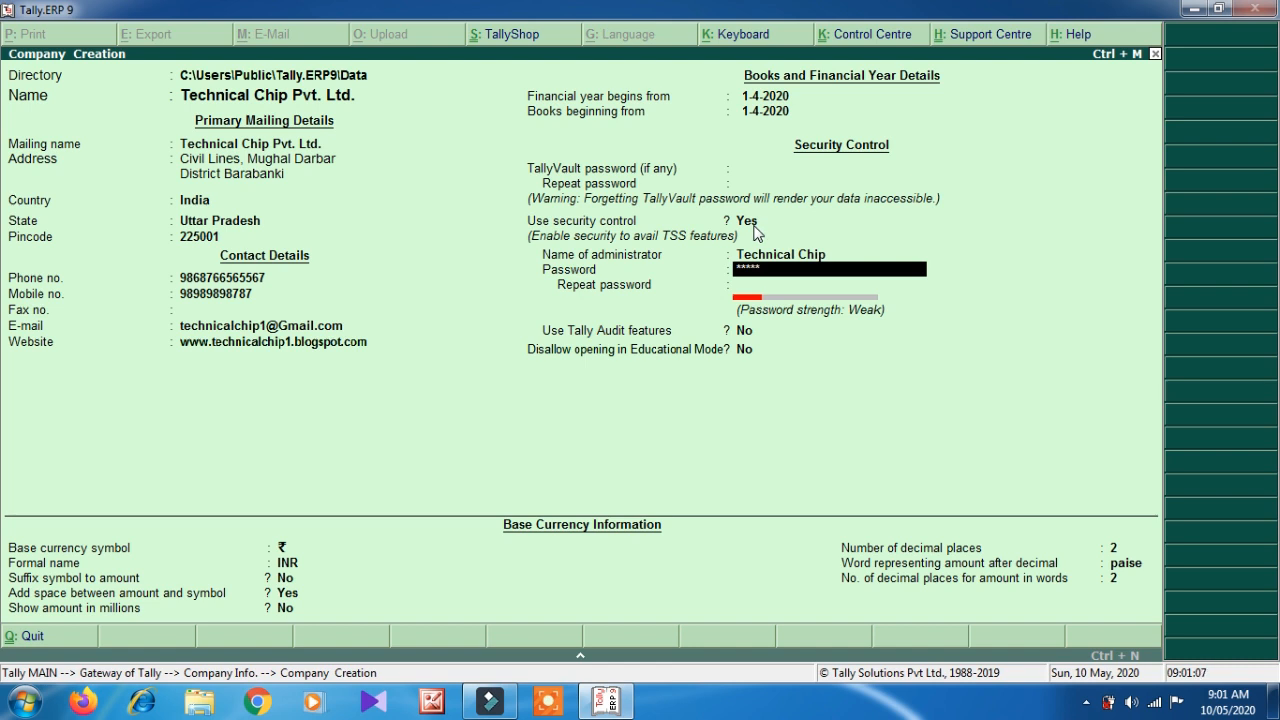
key(Return)
text(123)
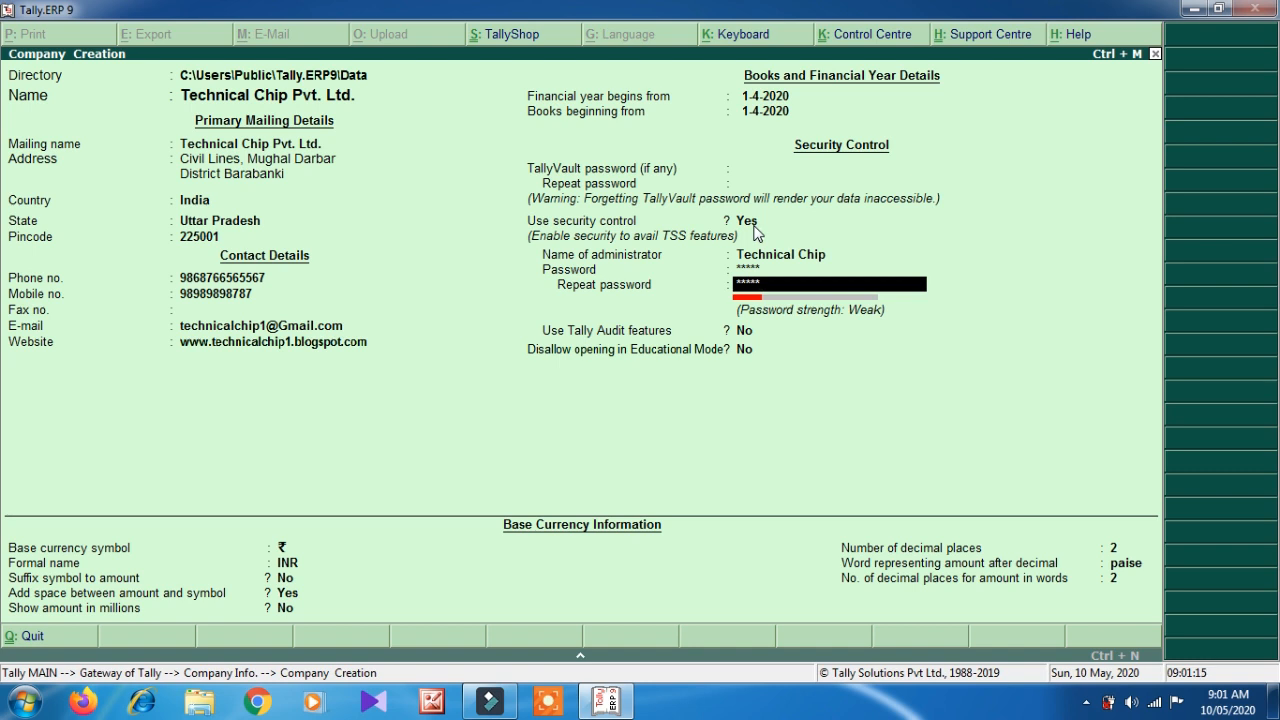
key(Return)
key(Return)
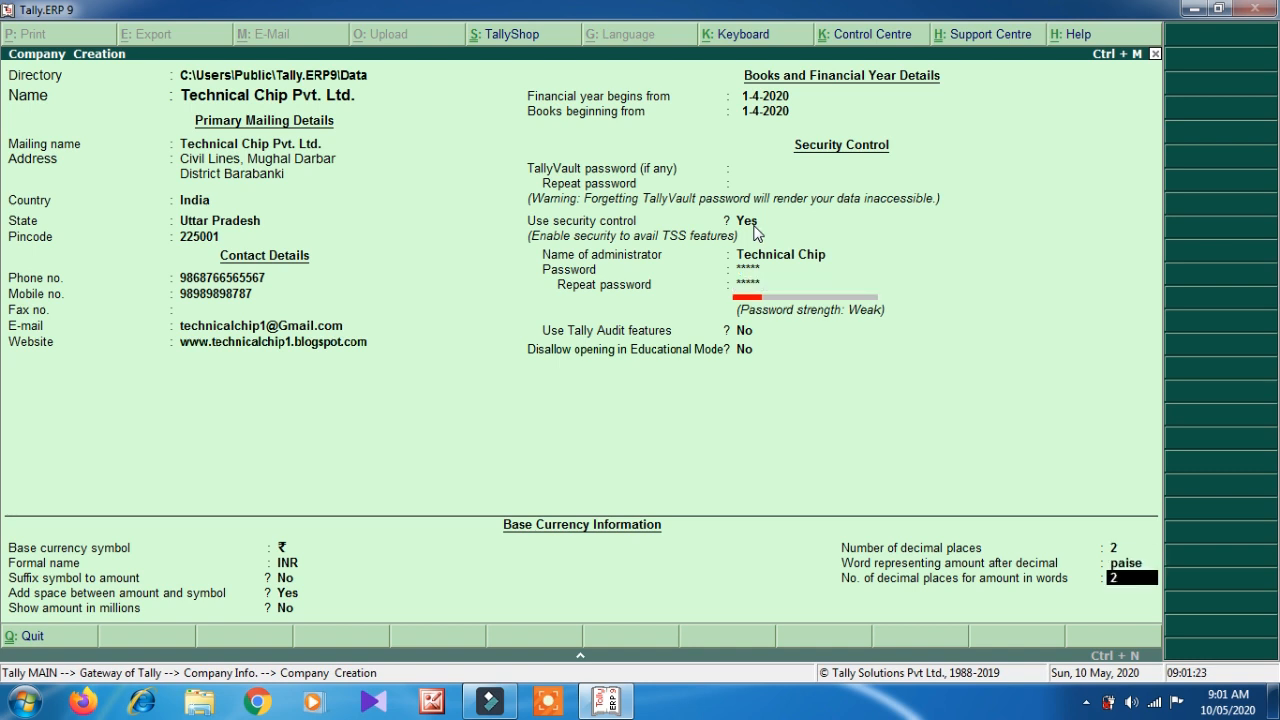
key(Return)
key(Return)
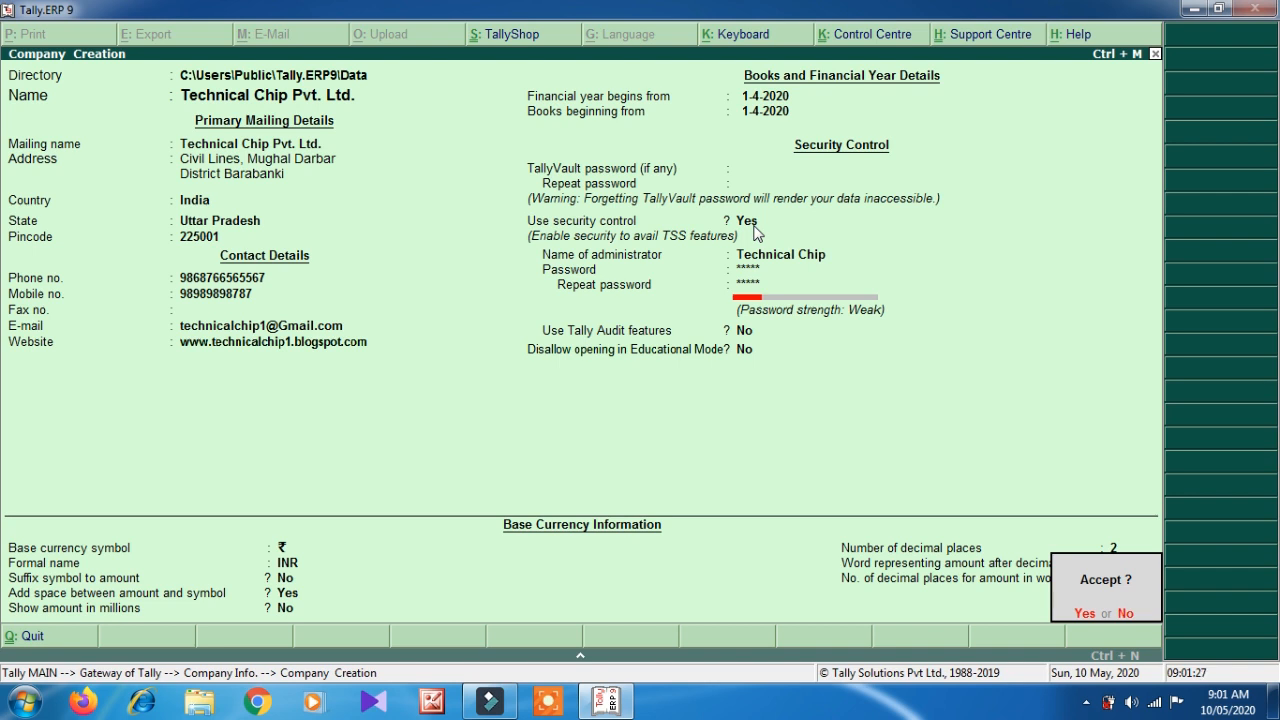
key(Return)
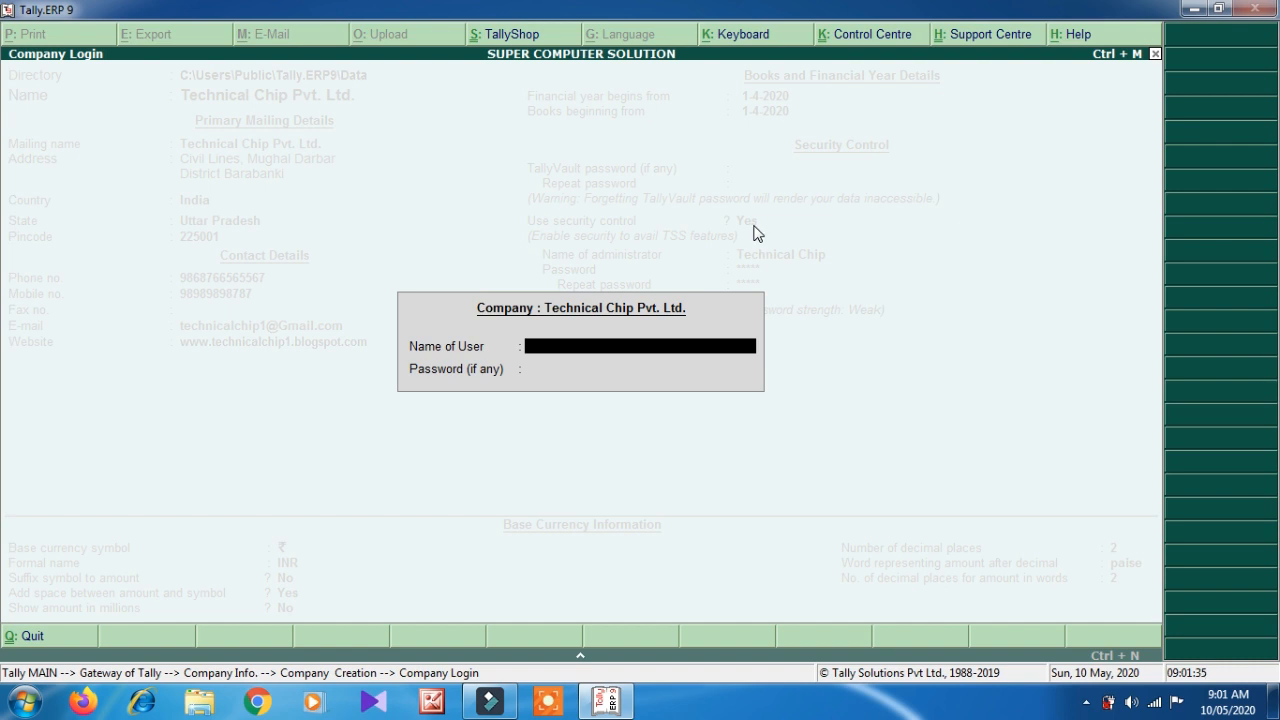
- Log in to Technical Chip Pvt. Ltd. with the administrator user name and password
text(Technical Chip)
key(Return)
text(*)
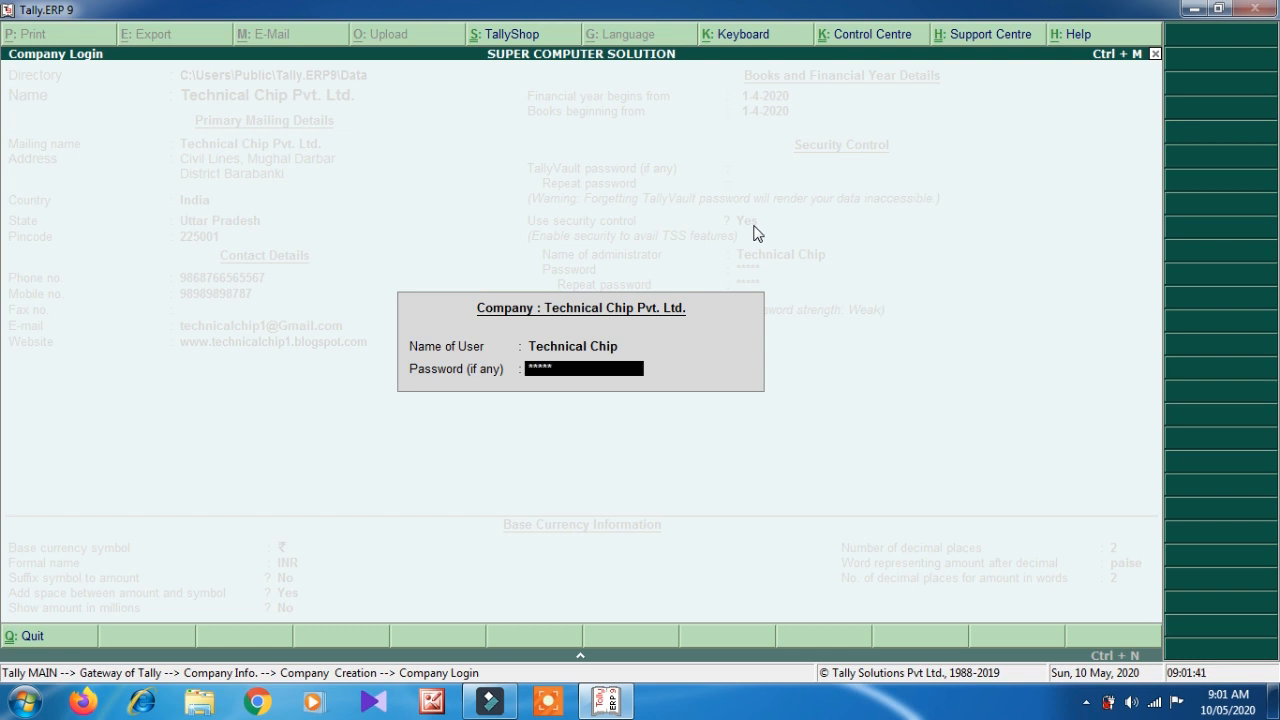
key(Return)
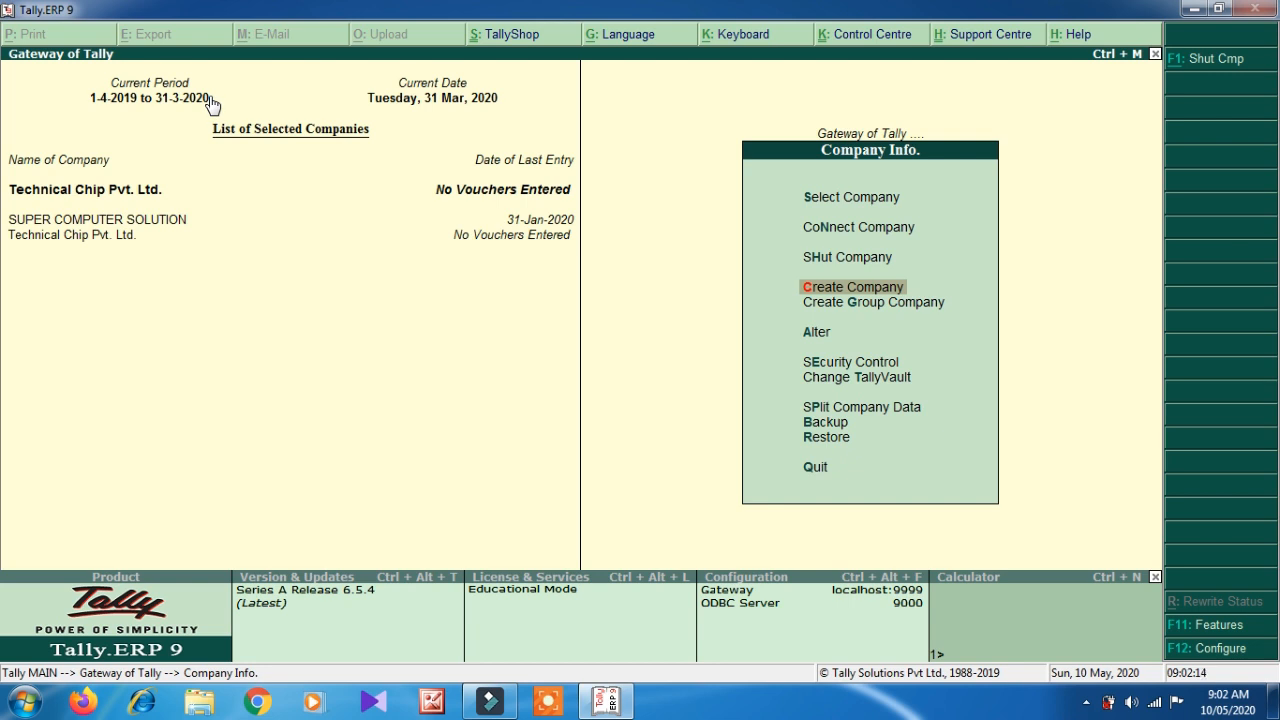
- Change the current period to 1-4-2020 through 31-3-2021 with Alt+F2
click(195, 270)
key(Escape)
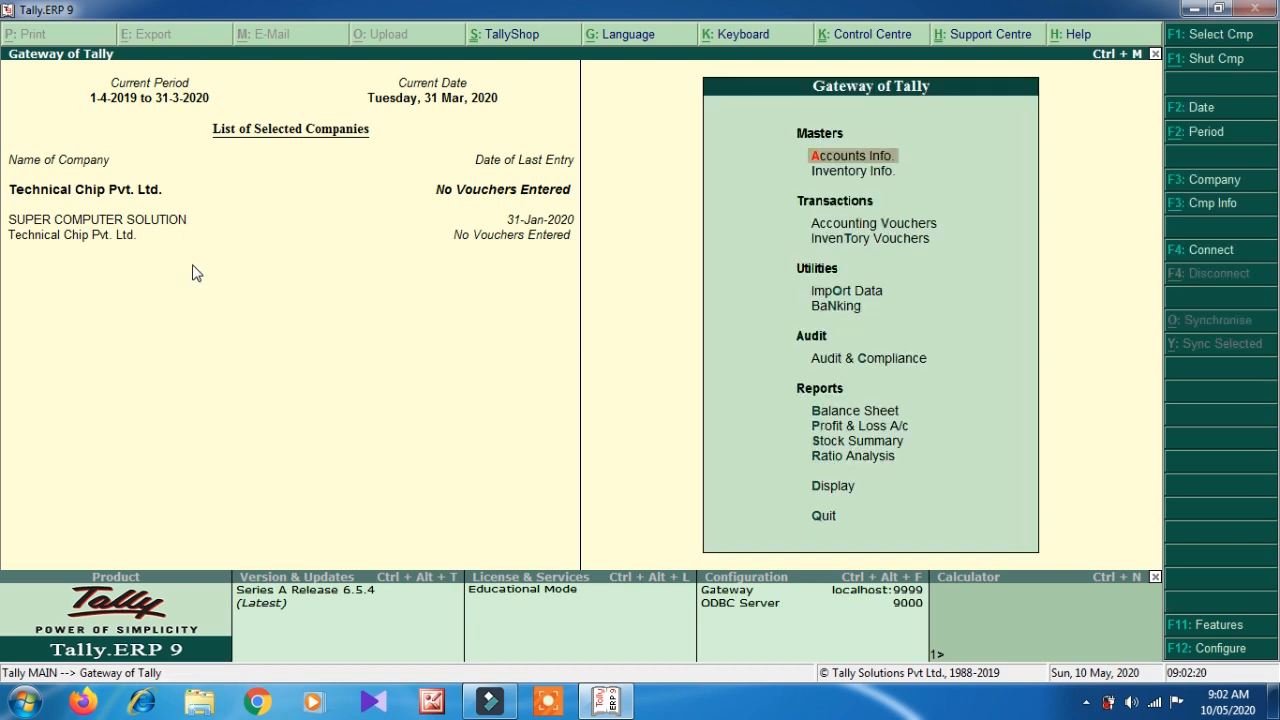
key(alt+F2)
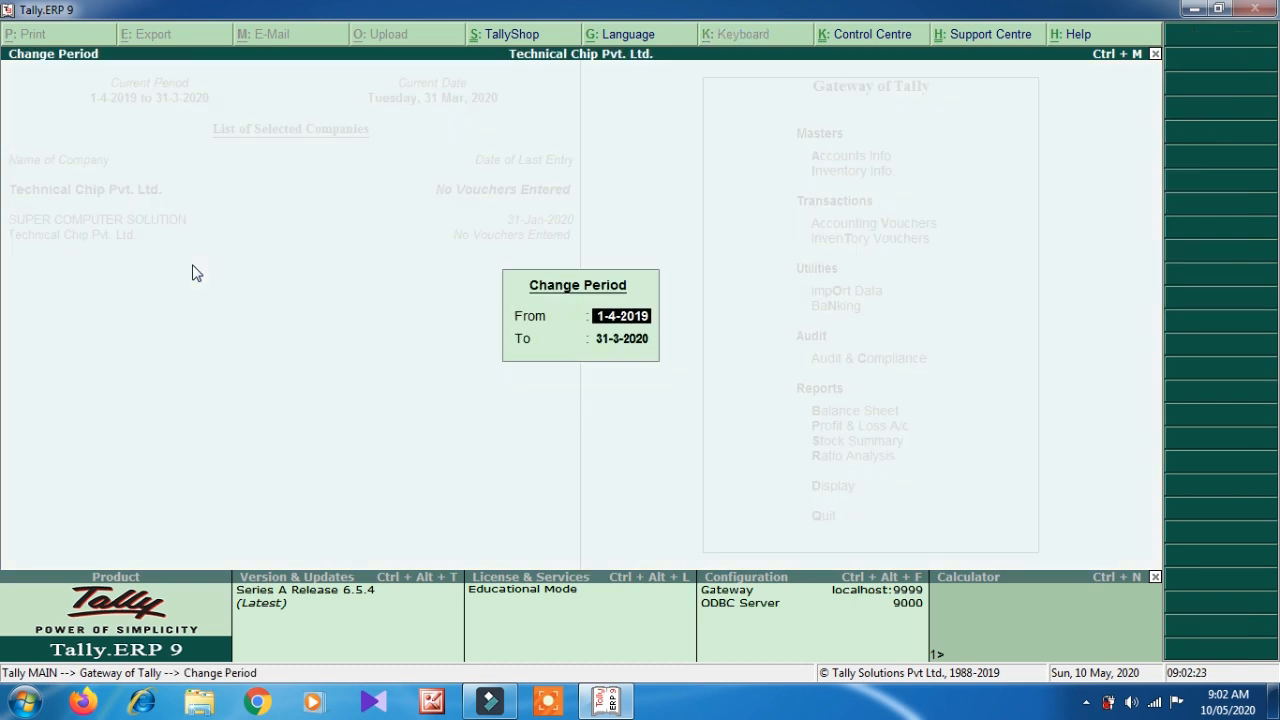
text(1-4-2020)
key(Return)
text(31-3-2021)
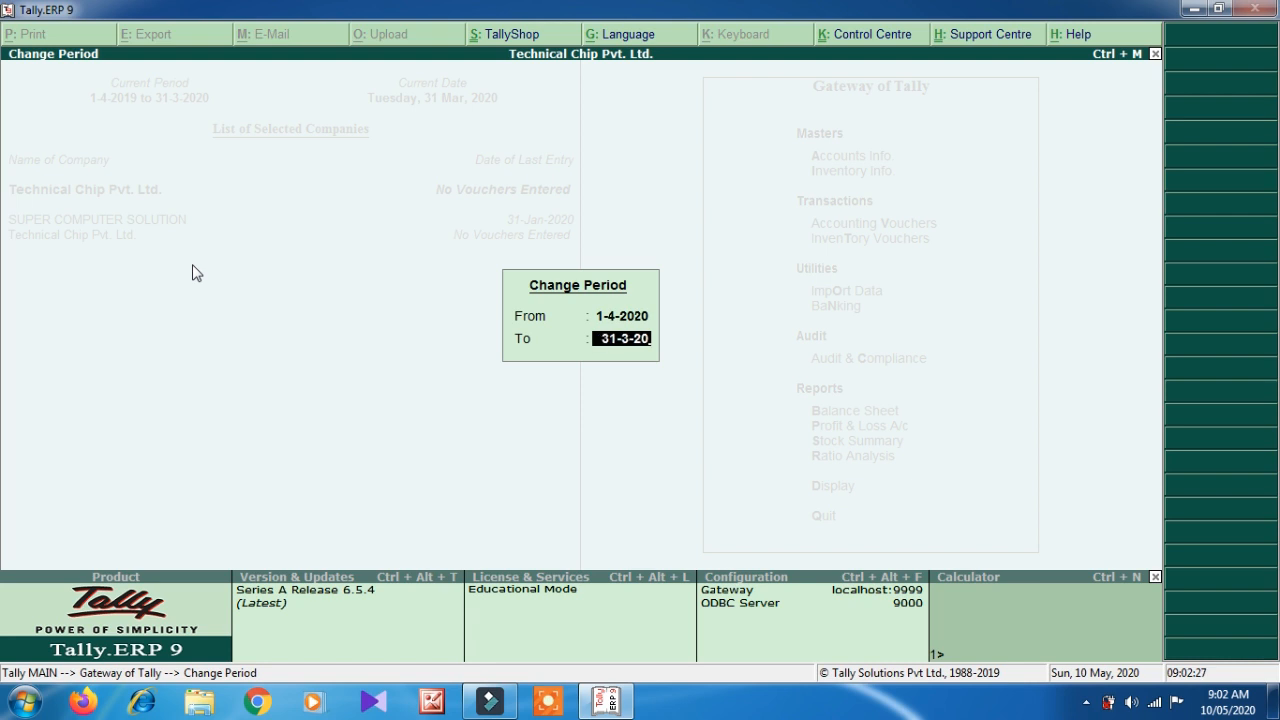
key(Return)
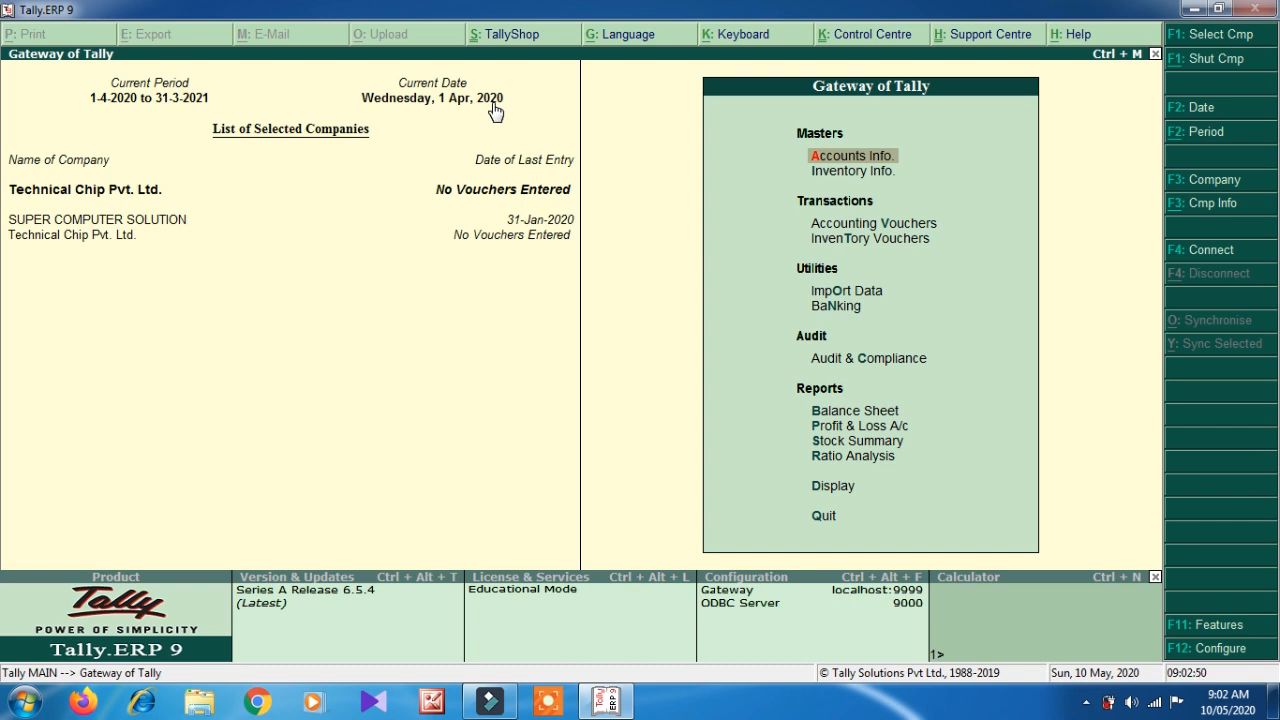
- Set the current date to 1-5-2020 (Friday, 1 May 2020)
key(F2)
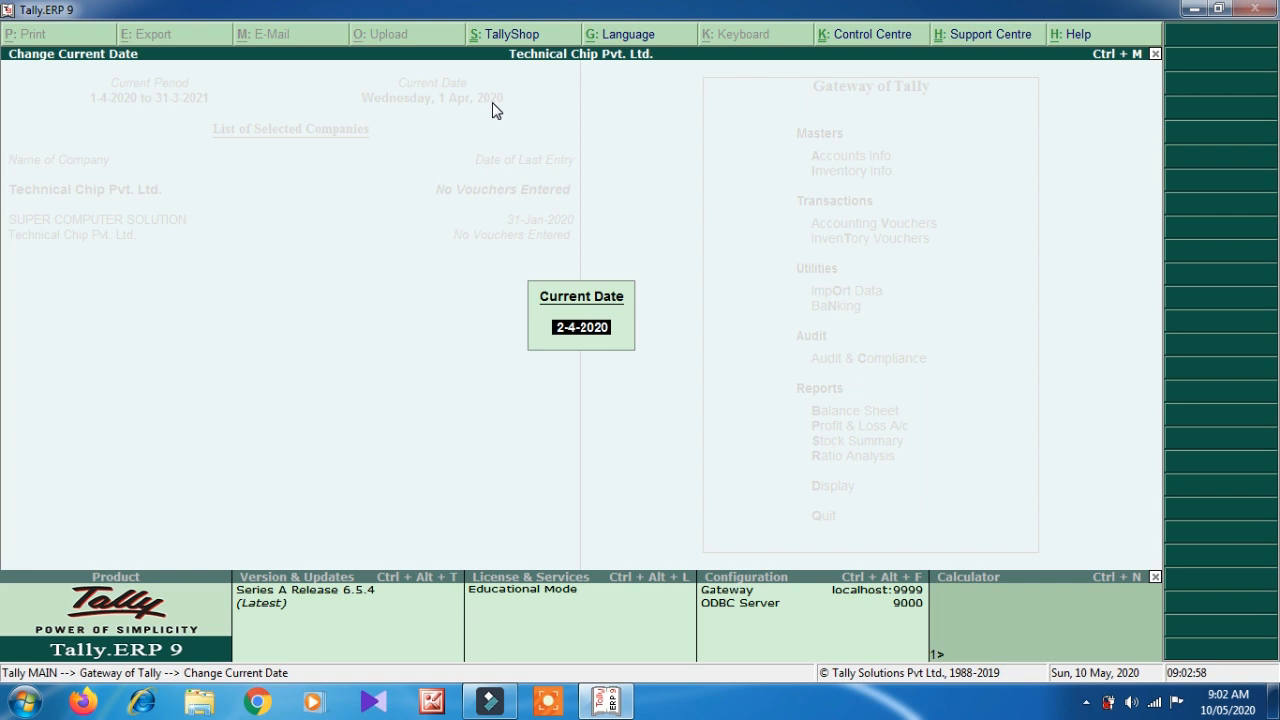
key(Return)
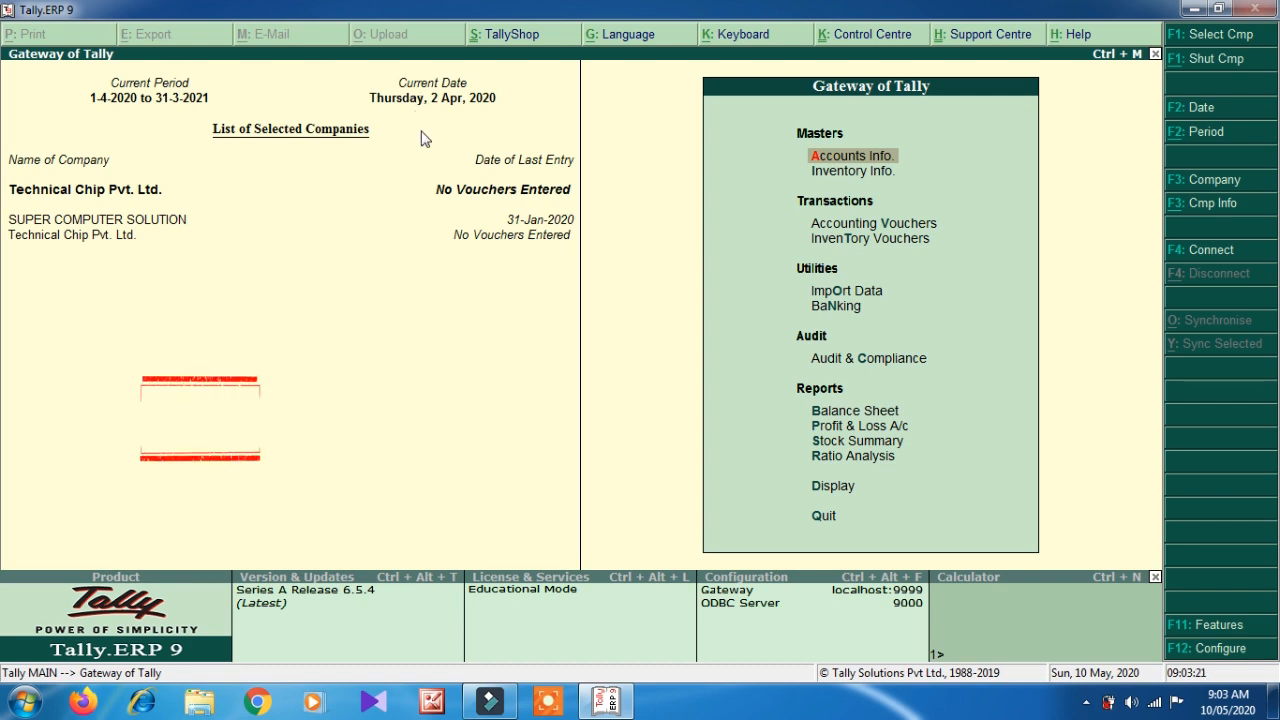
key(F2)
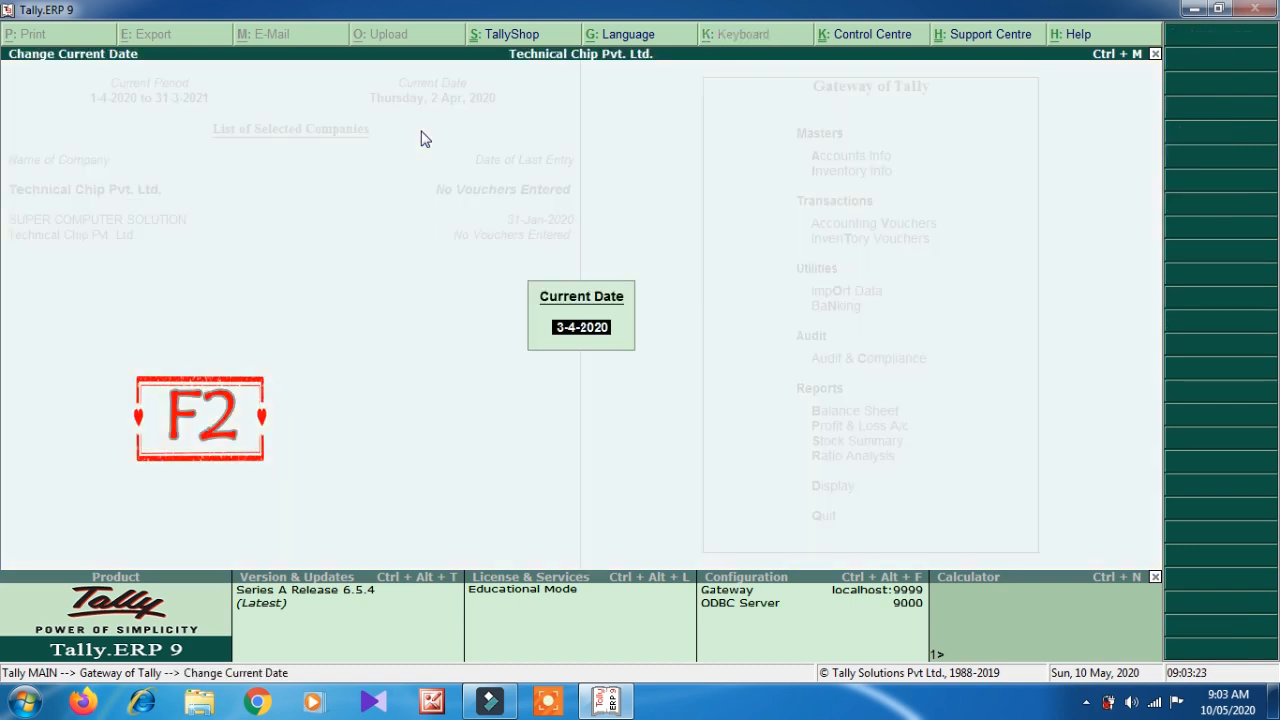
text(1-5-)
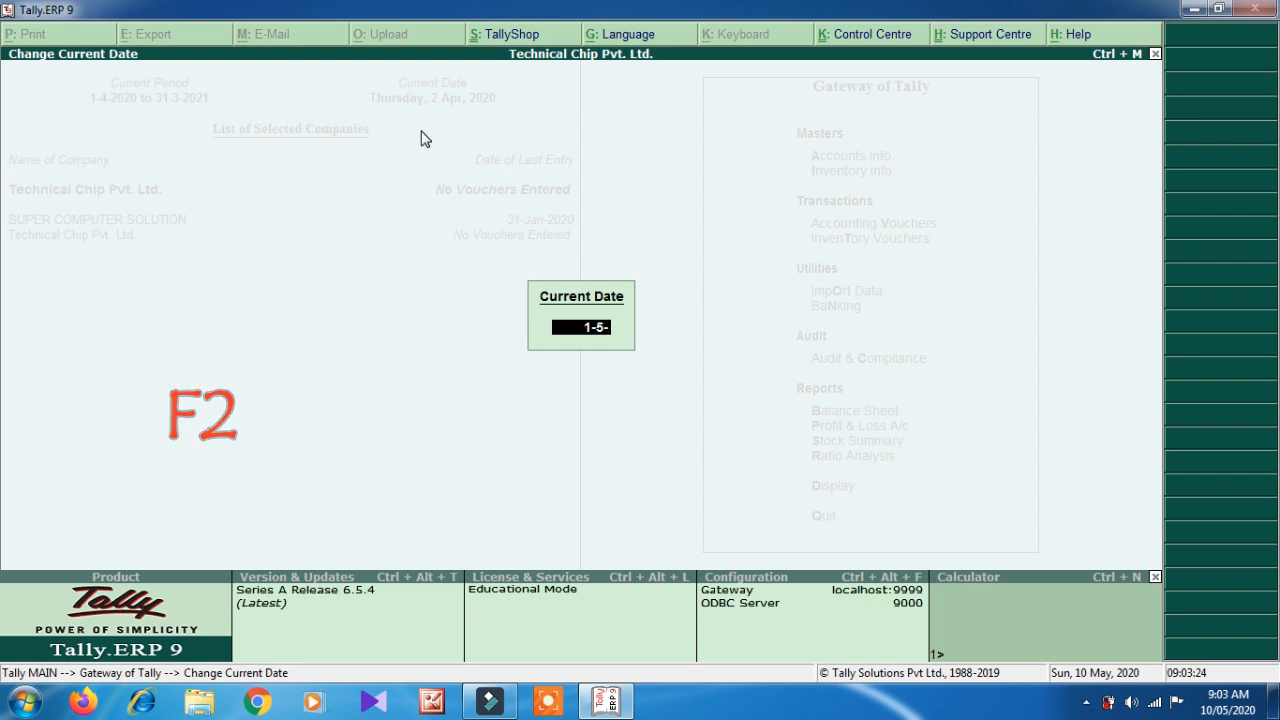
key(Return)
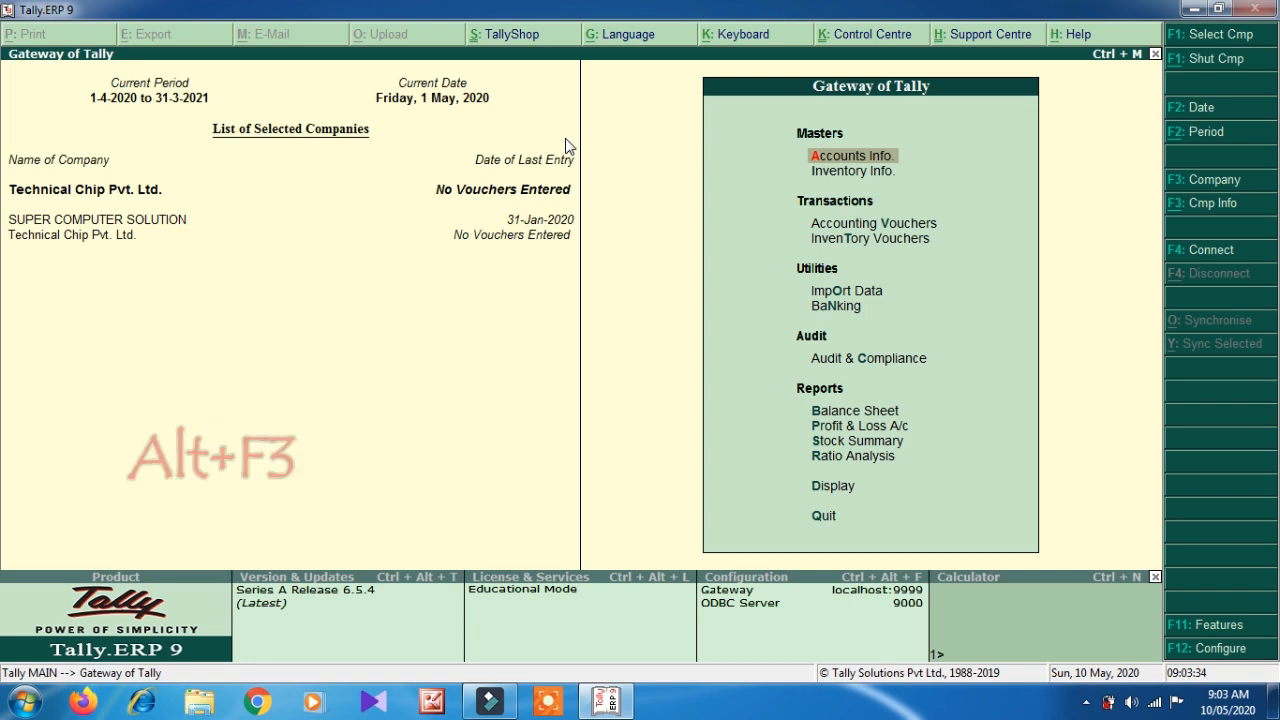
key(alt+F3)
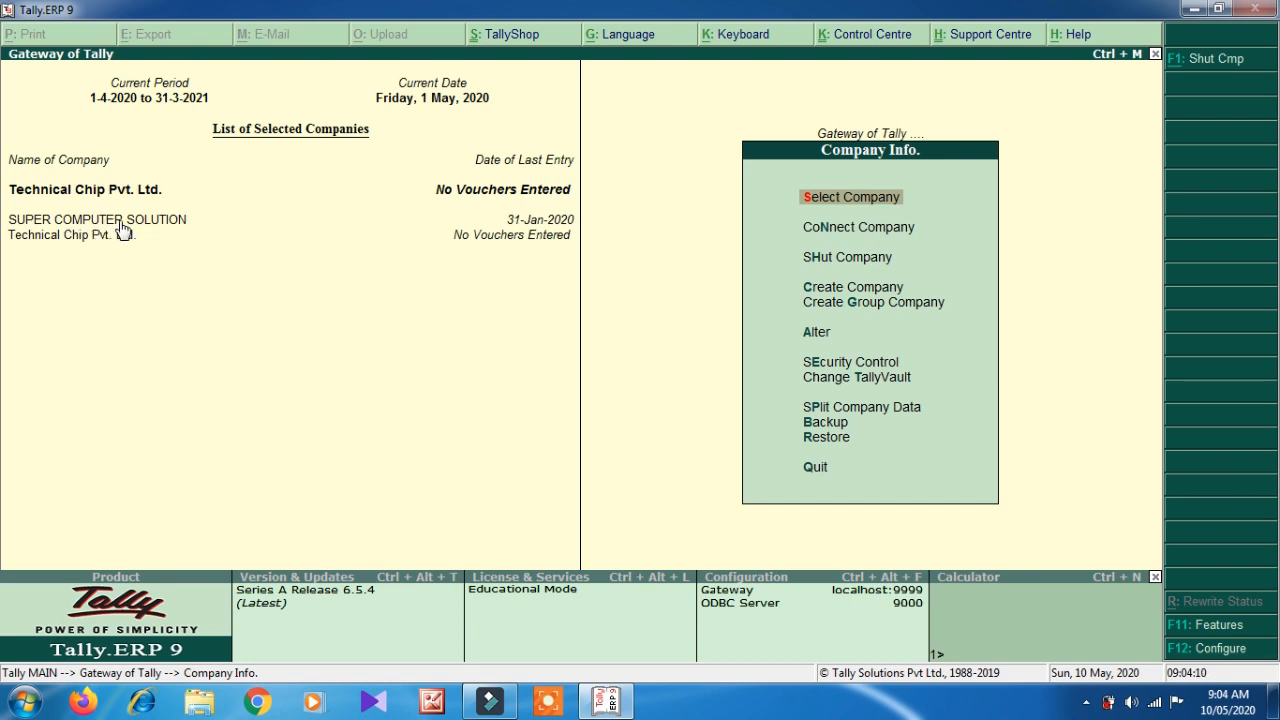
- Select Abc Pvt. Ltd. from the List of Companies to load it
click(889, 195)
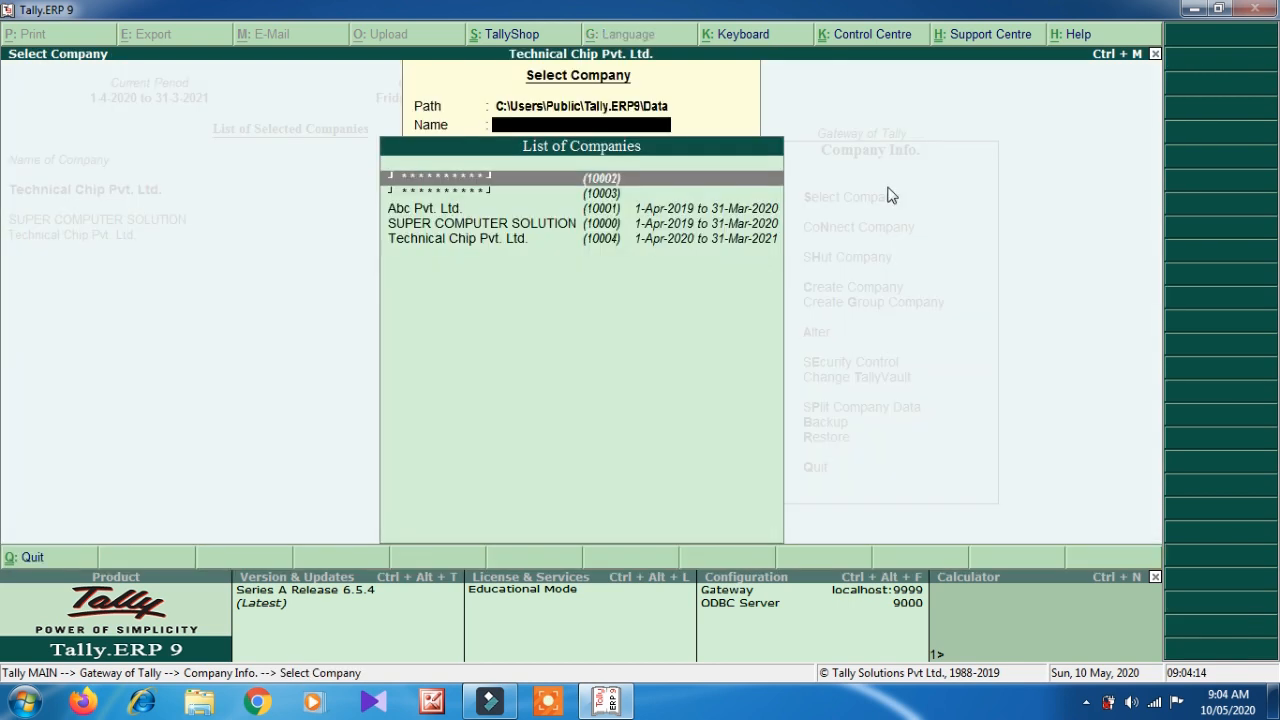
key(Down)
key(Down)
key(Down)
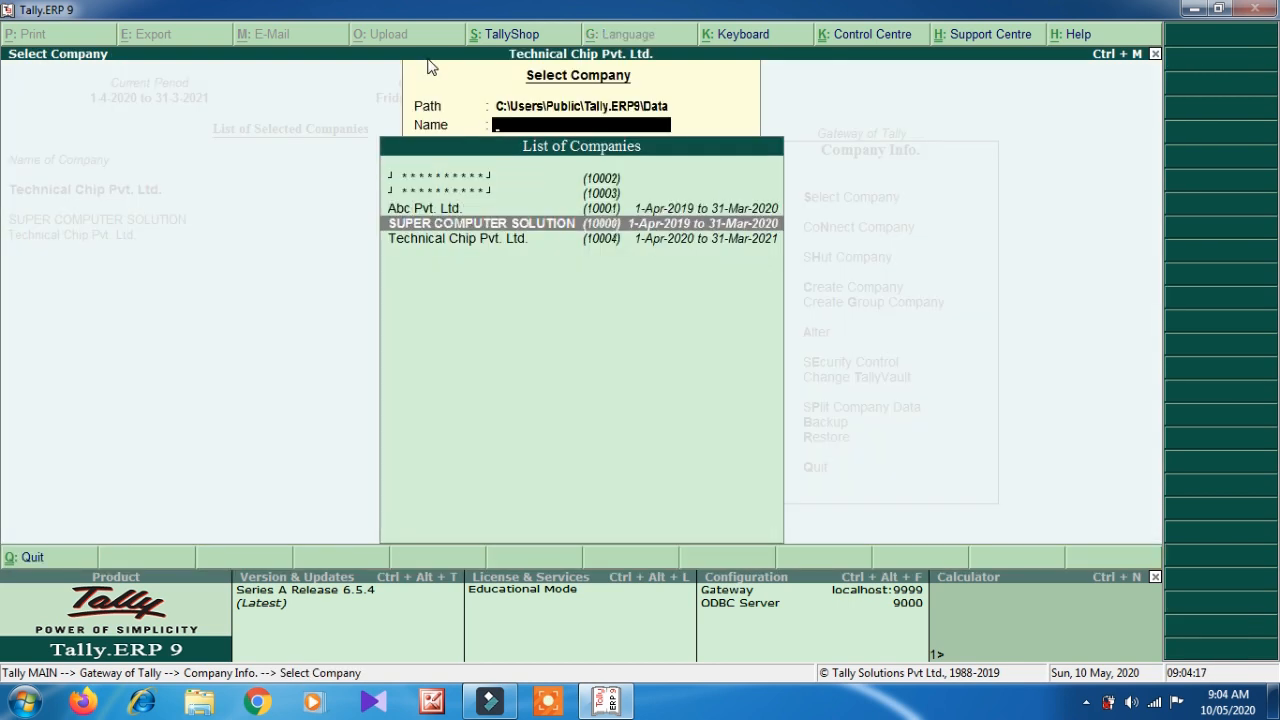
key(Down)
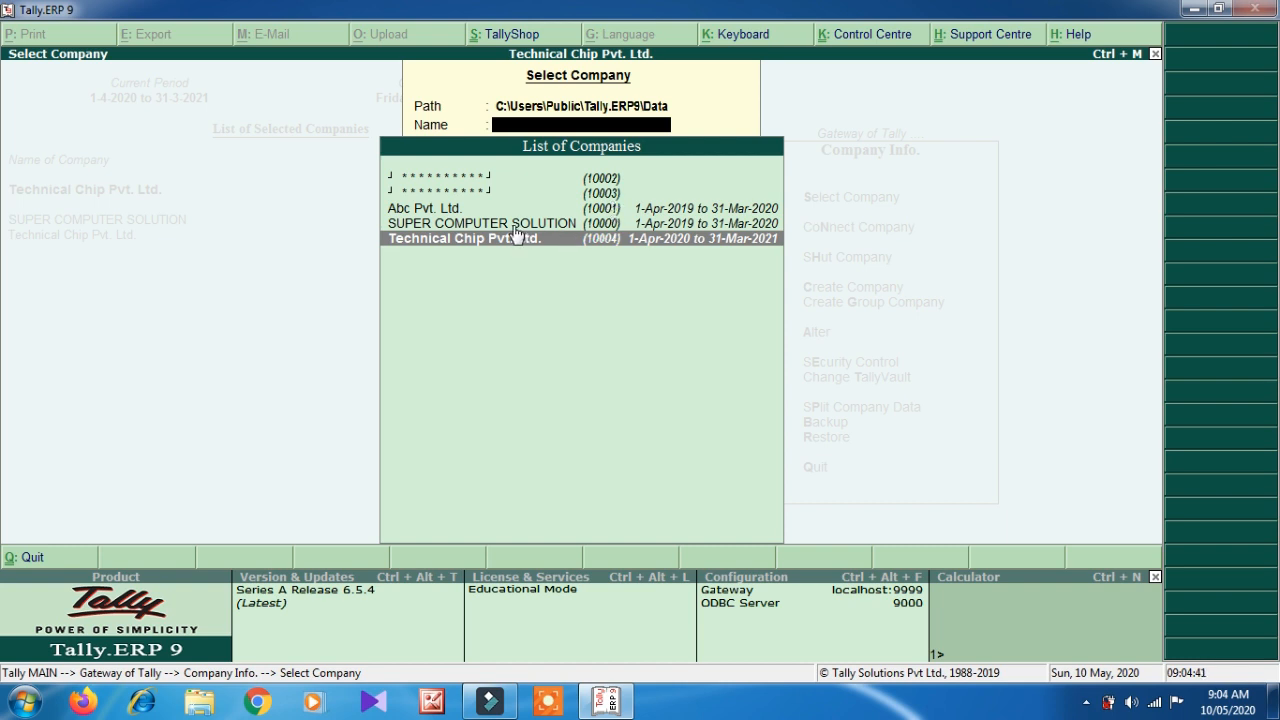
click(478, 210)
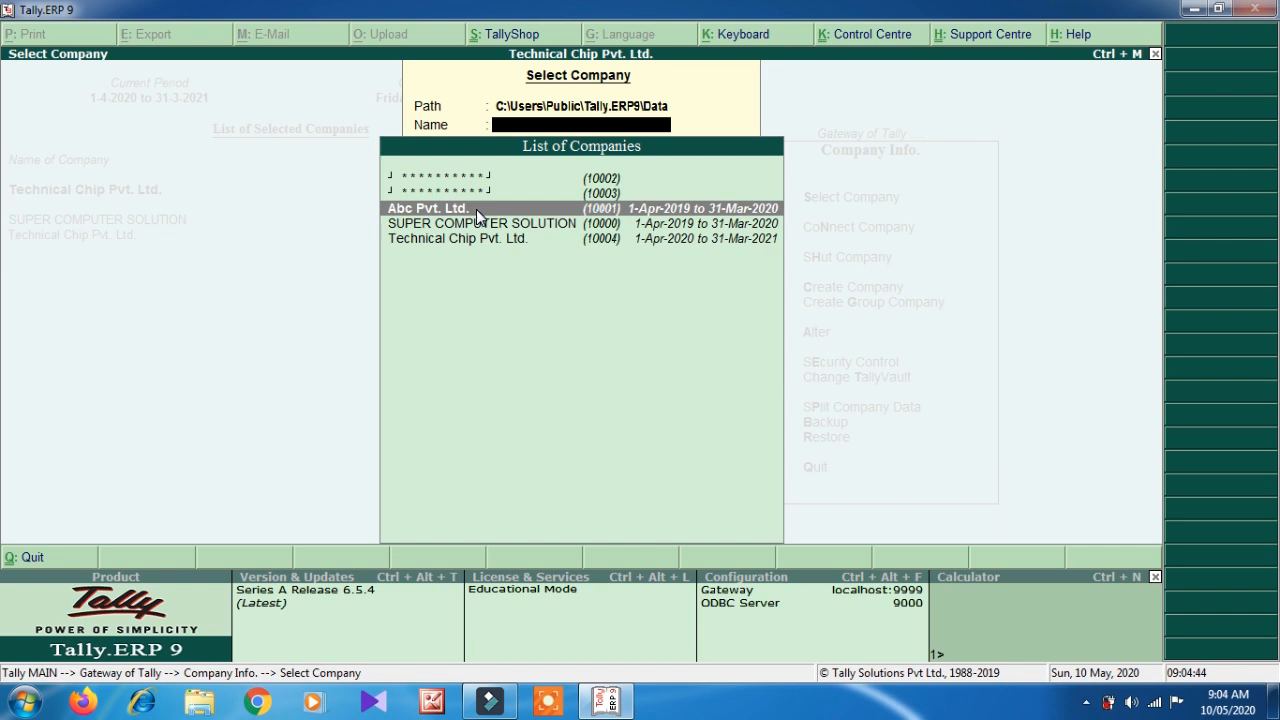
click(477, 211)
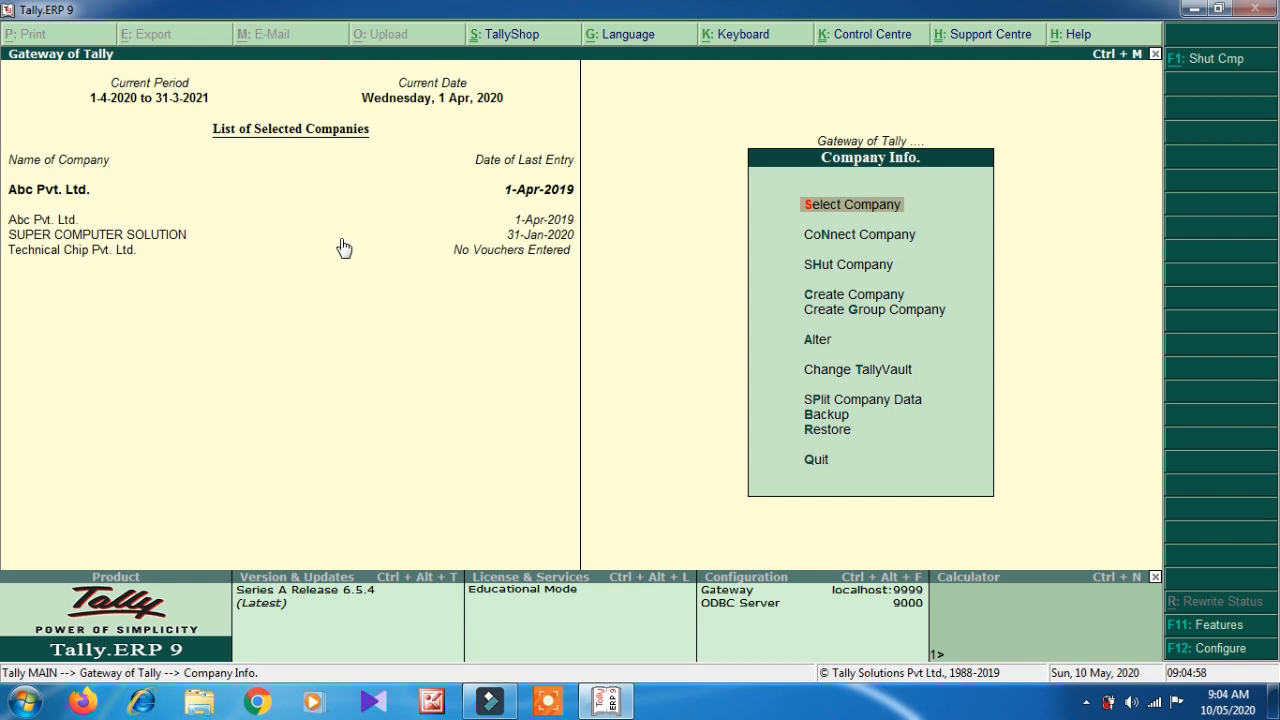
- Shut Abc Pvt. Ltd. from the Shut Company list in Company Info
key(Down)
key(Down)
key(Up)
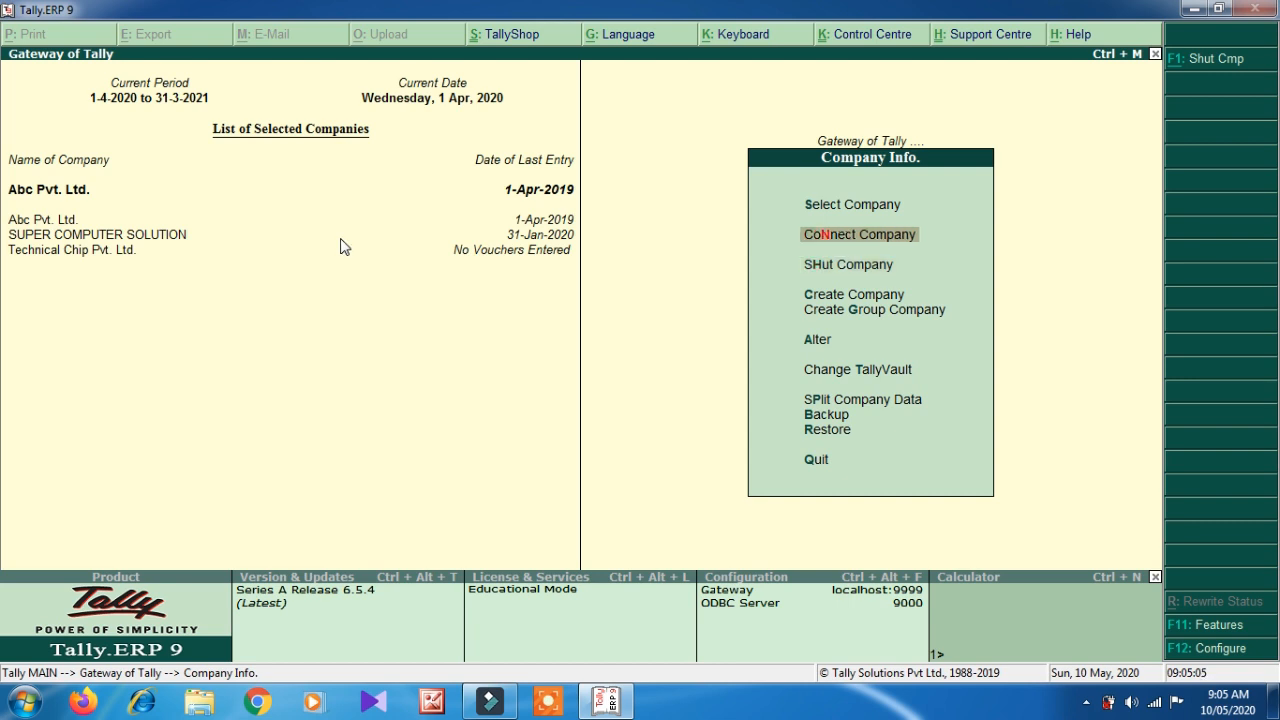
key(Down)
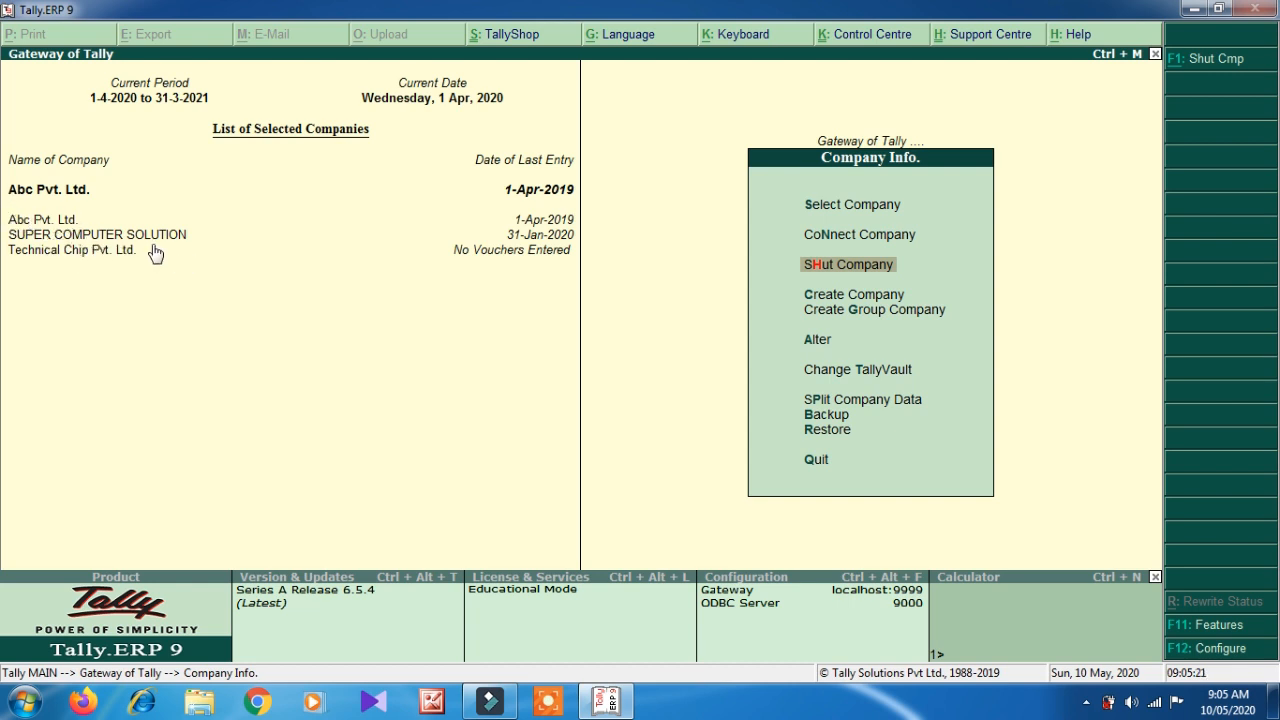
key(Return)
key(Down)
key(Down)
key(Up)
key(Up)
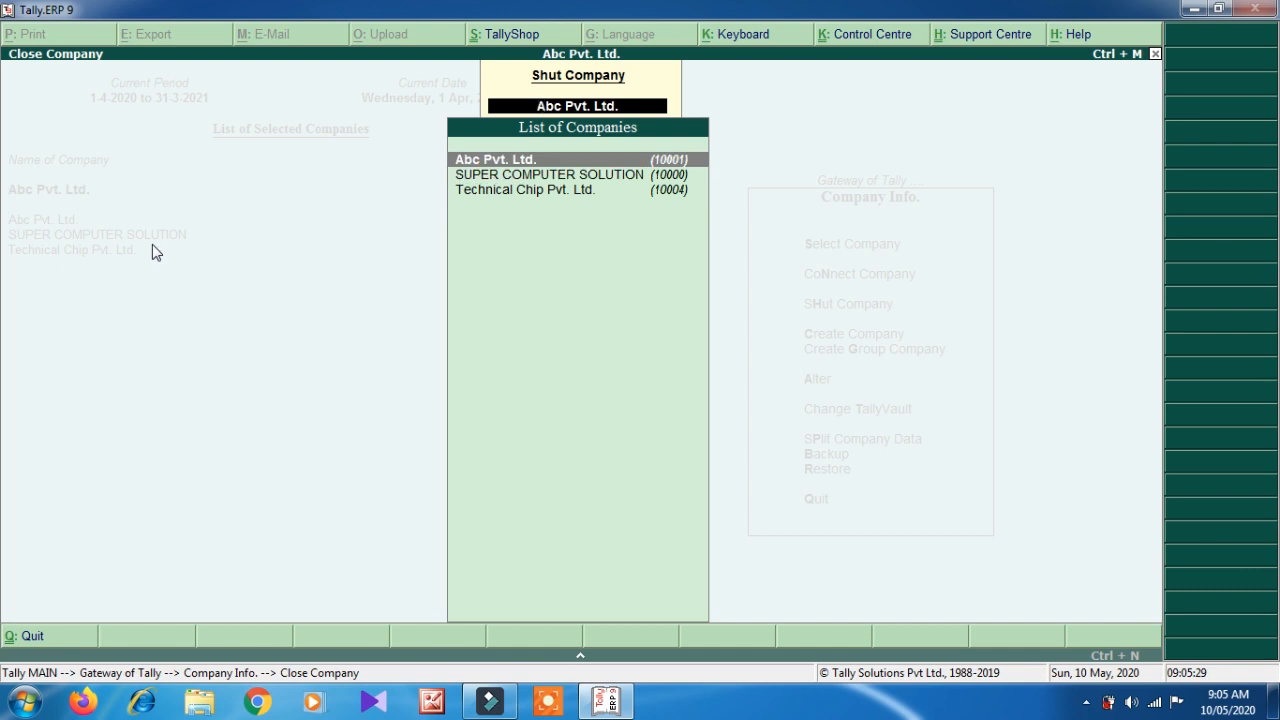
key(Down)
key(Down)
key(Up)
key(Up)
key(Return)
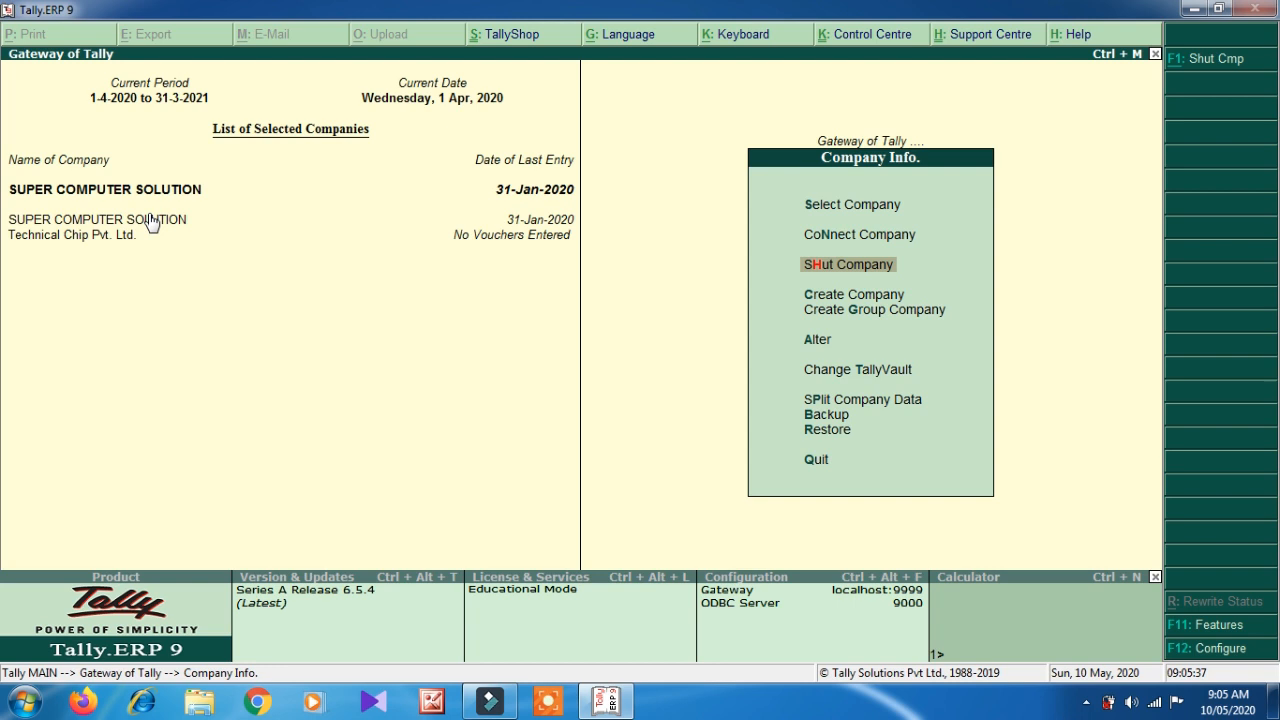
key(Return)
key(Return)
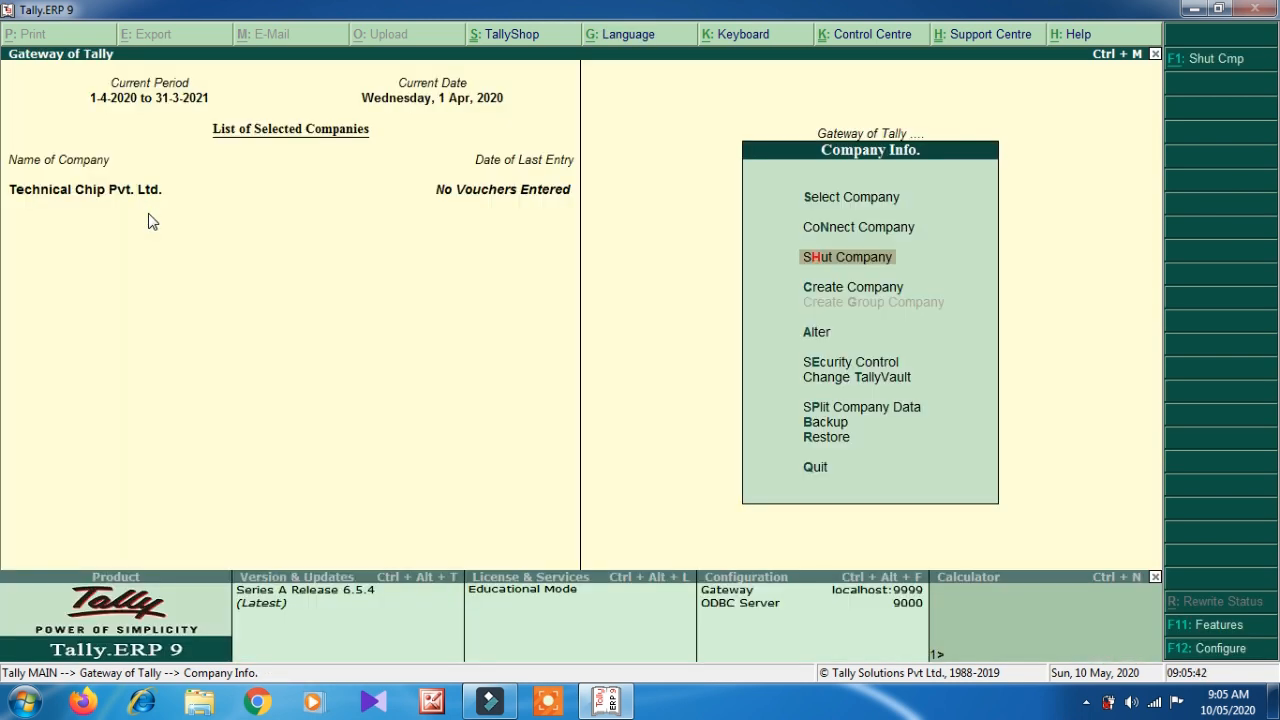
key(Down)
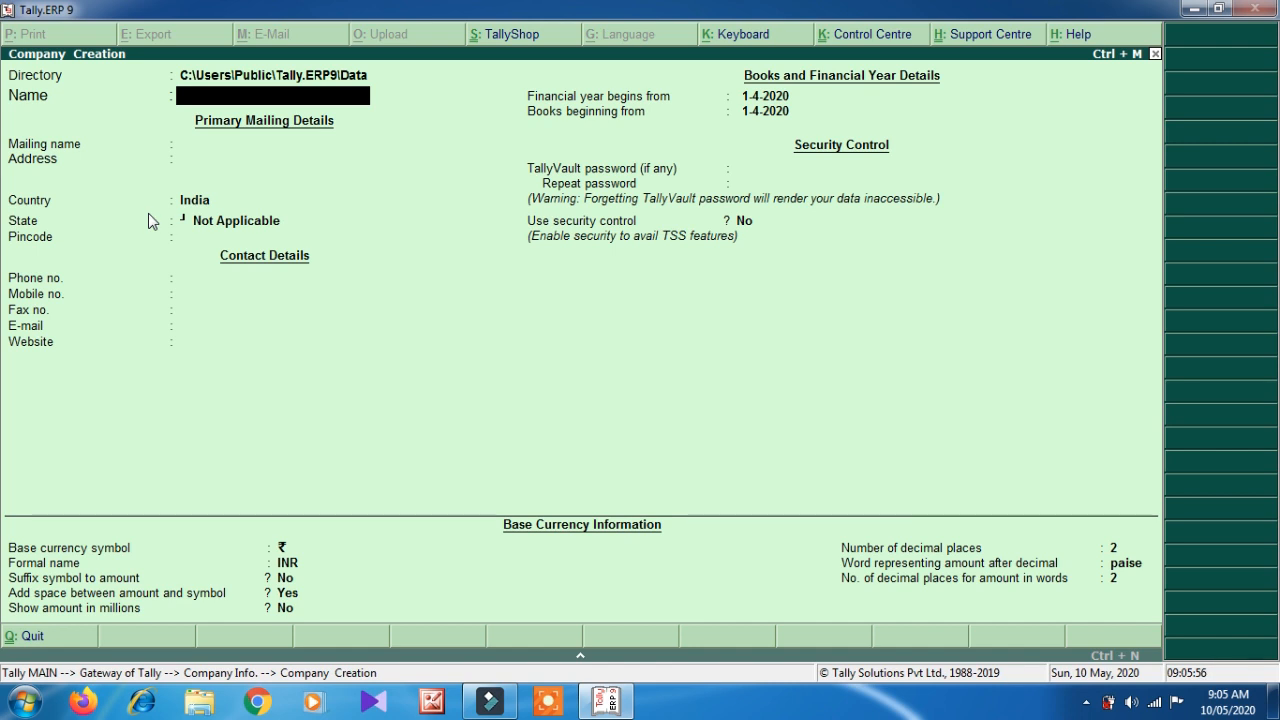
key(Escape)
key(Escape)
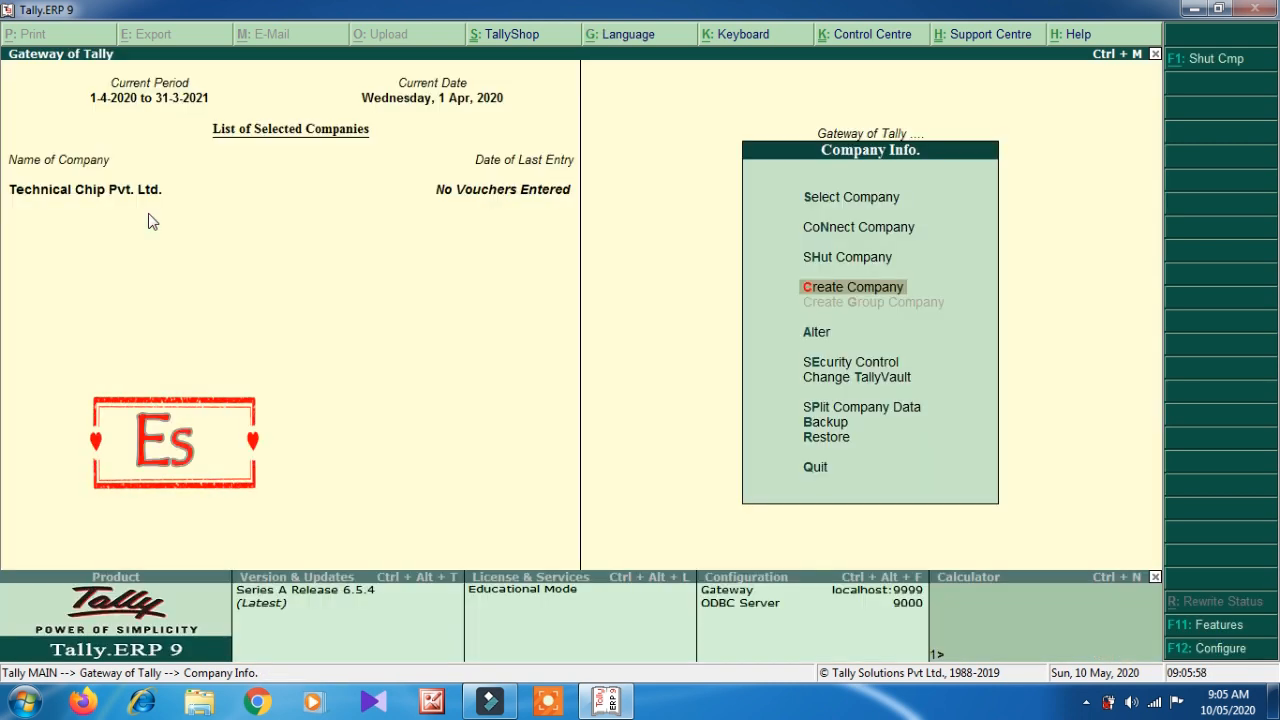
key(Down)
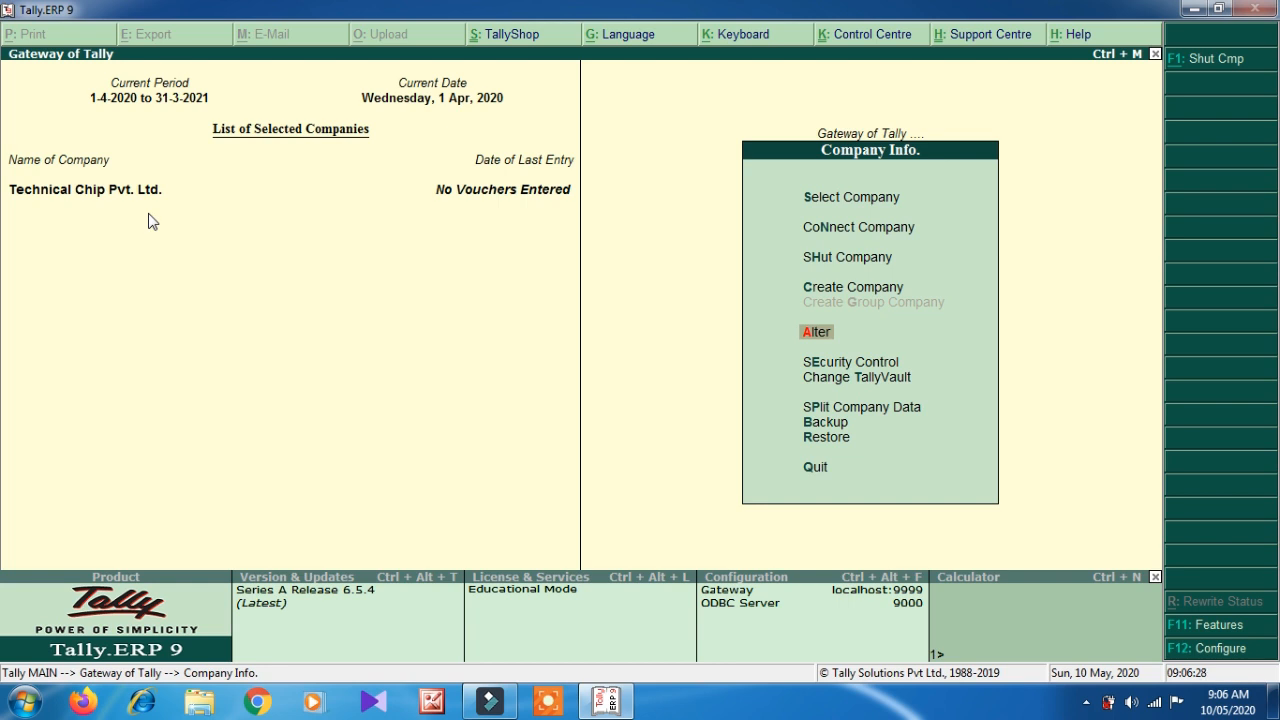
- Enter new phone and mobile numbers for Technical Chip Pvt. Ltd. in Company Alteration and save
key(s)
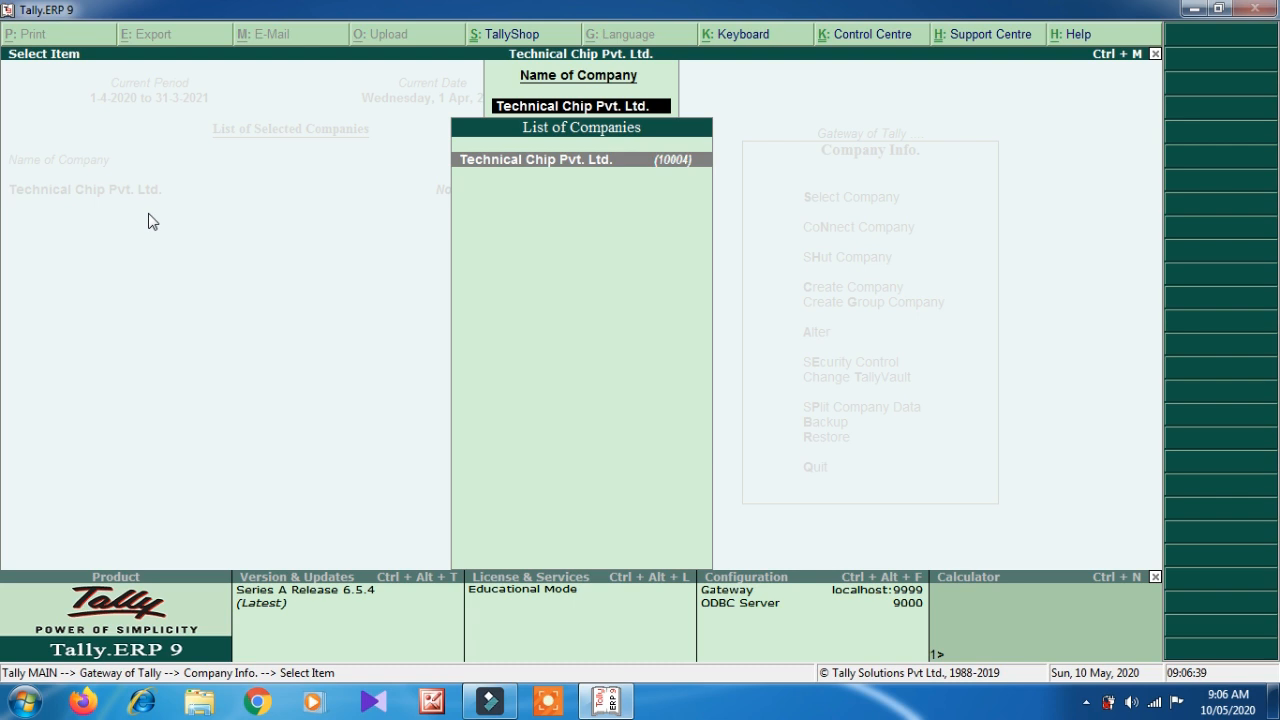
key(Return)
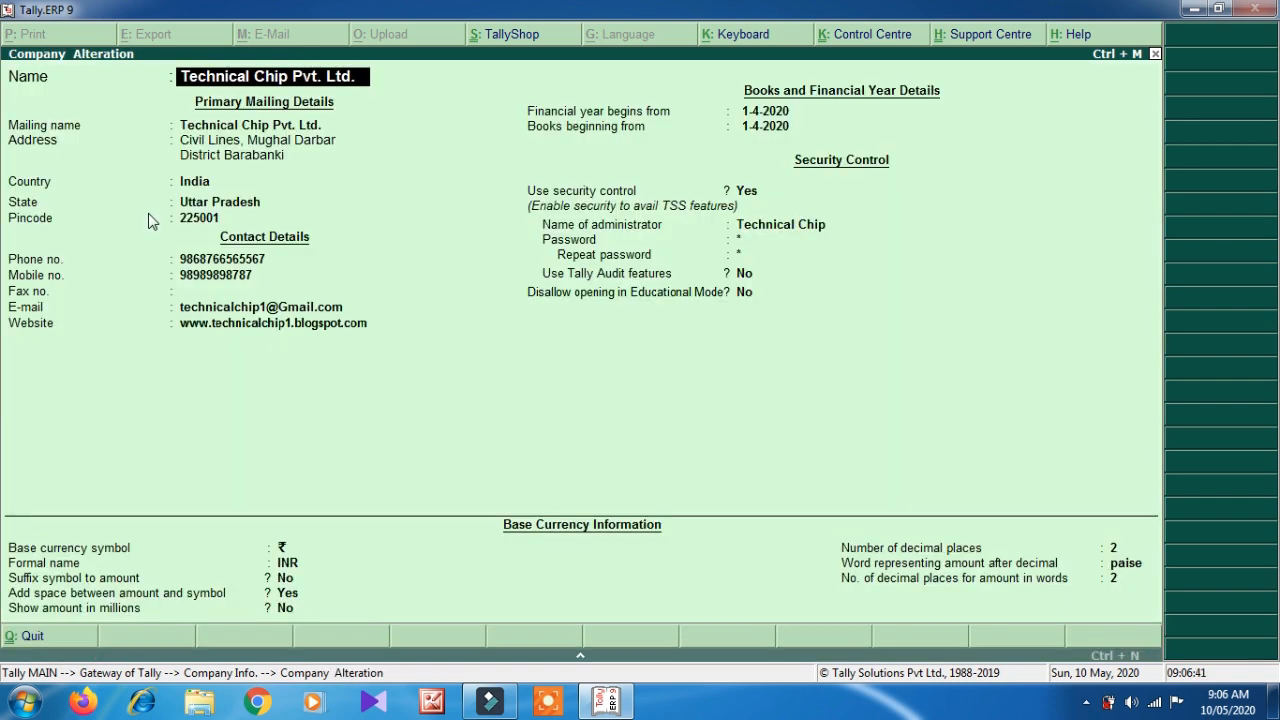
key(Return)
key(Return)
key(Return)
key(Return)
key(Return)
key(Return)
key(Return)
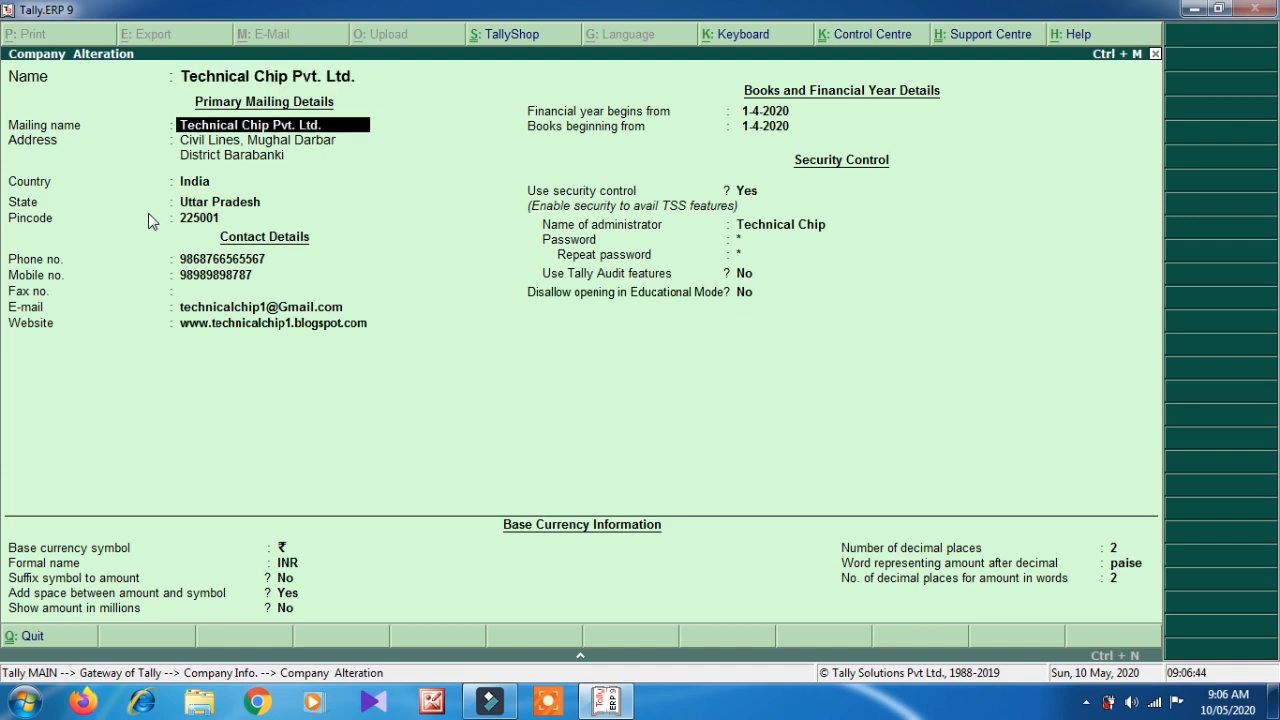
key(Return)
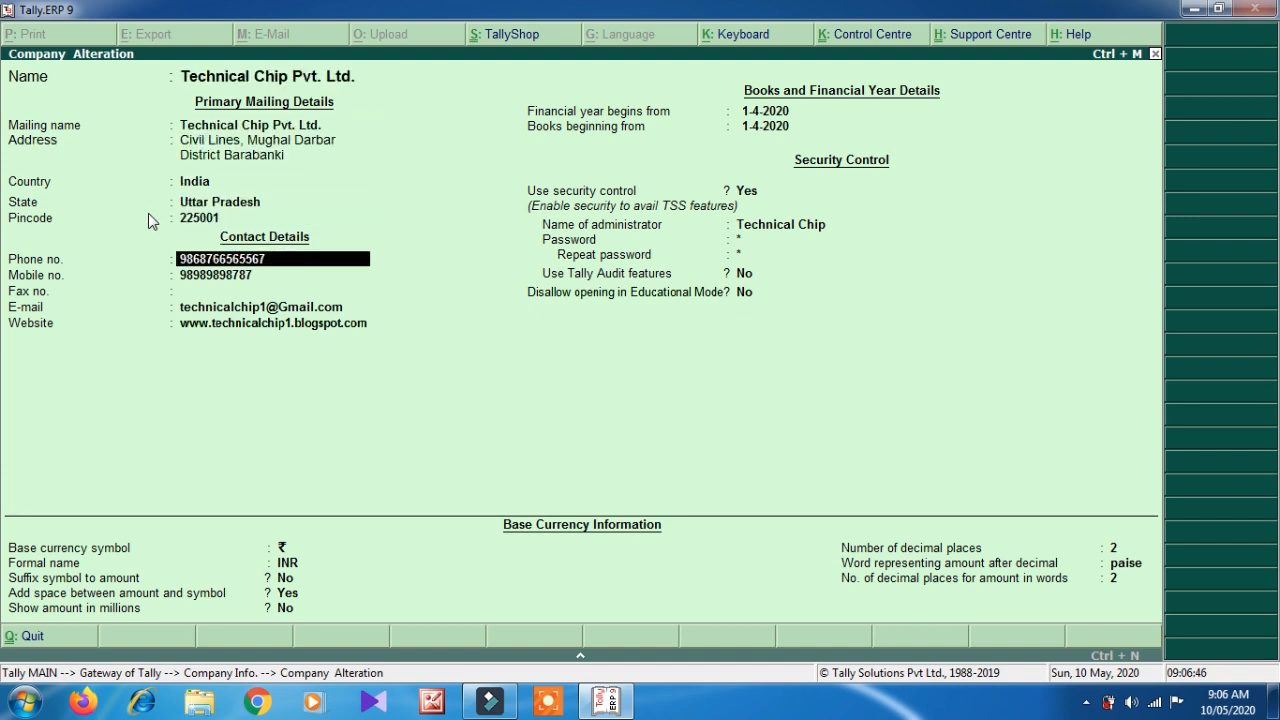
text(90000000000)
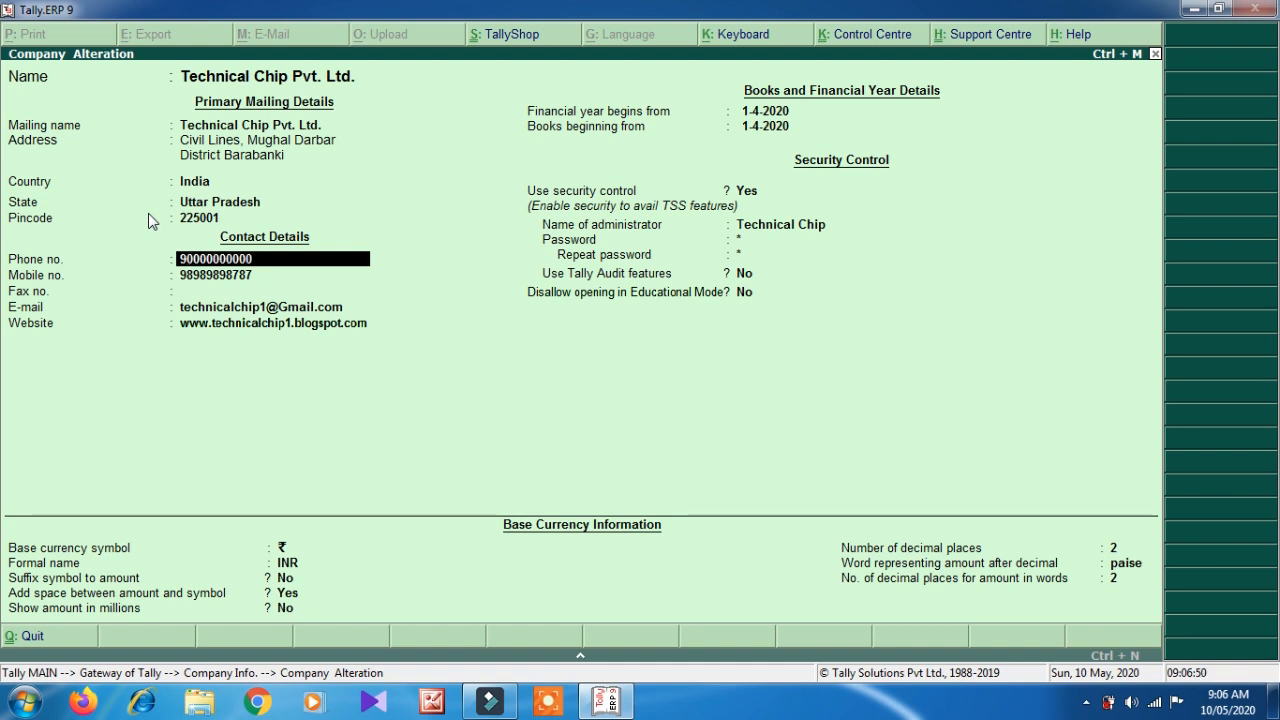
key(Return)
text(54545454545)
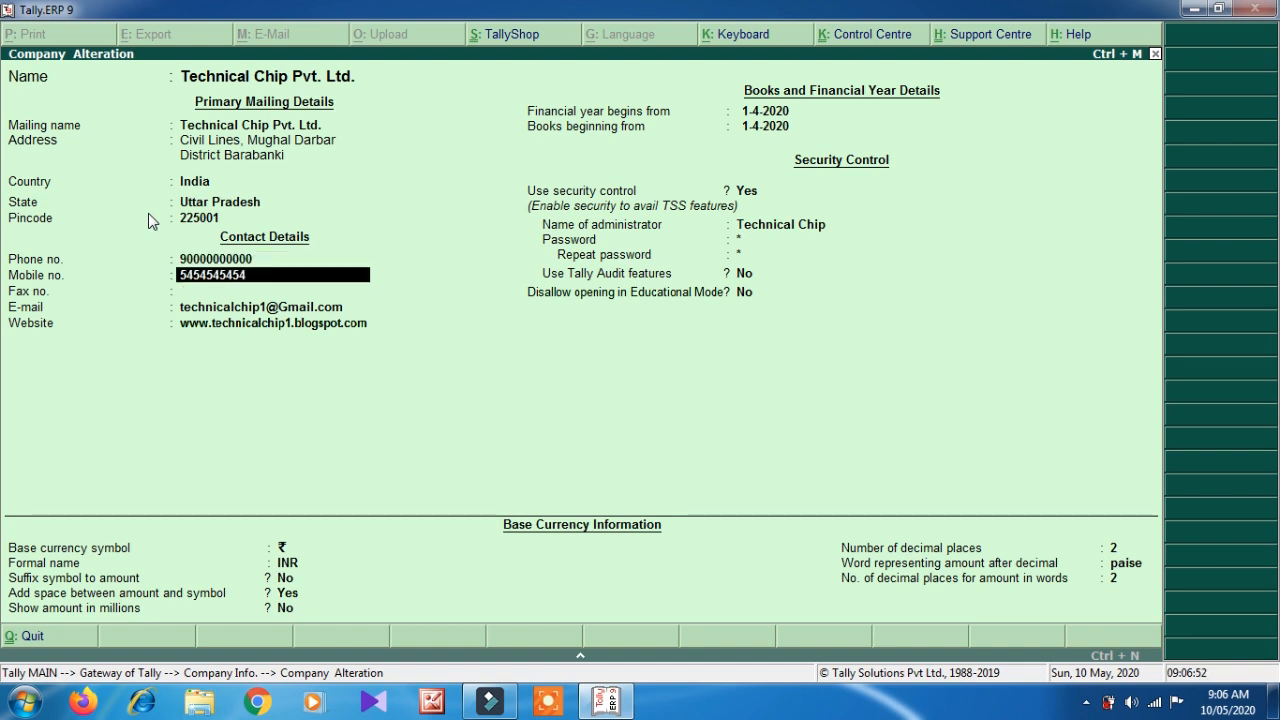
key(Return)
key(Return)
key(Return)
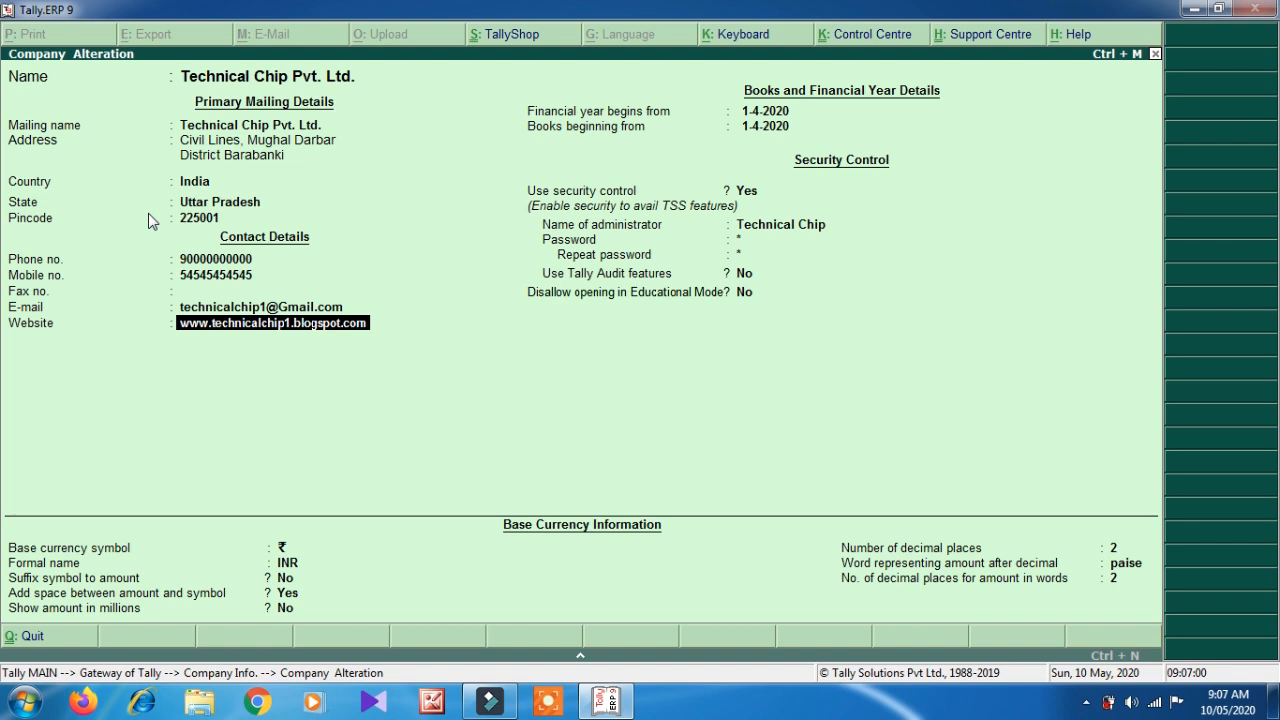
key(ctrl)
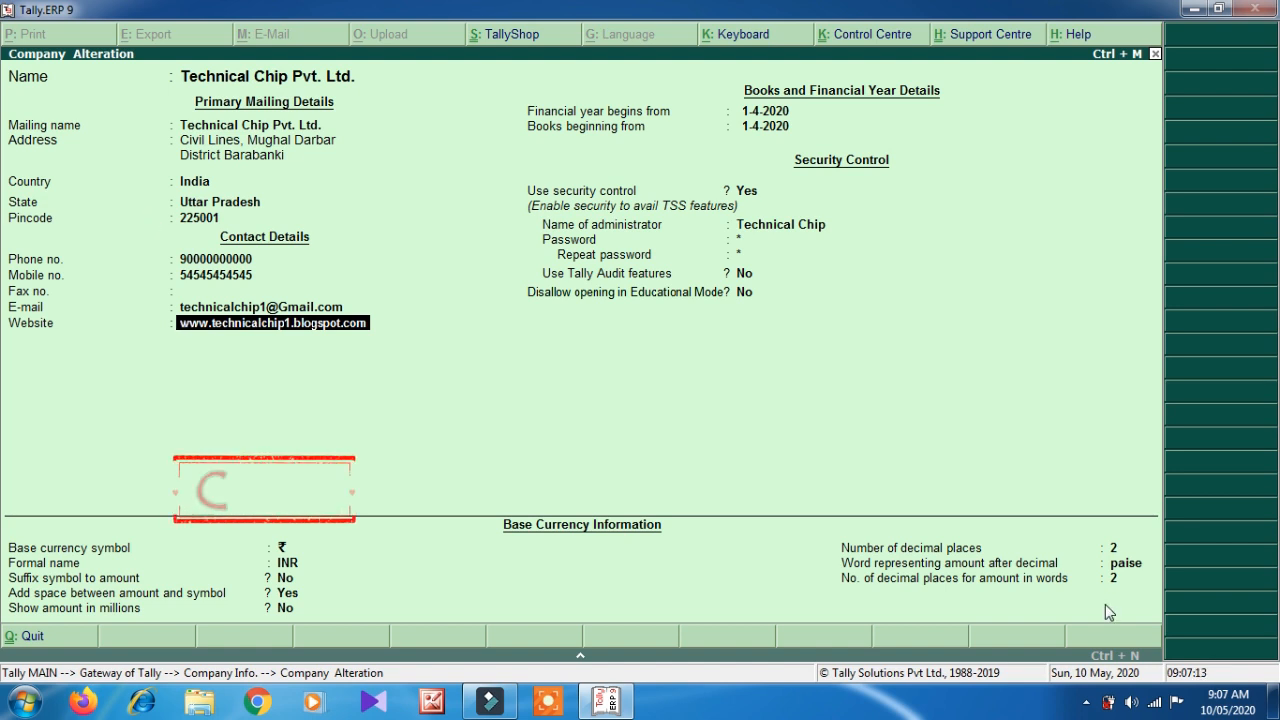
key(ctrl+a)
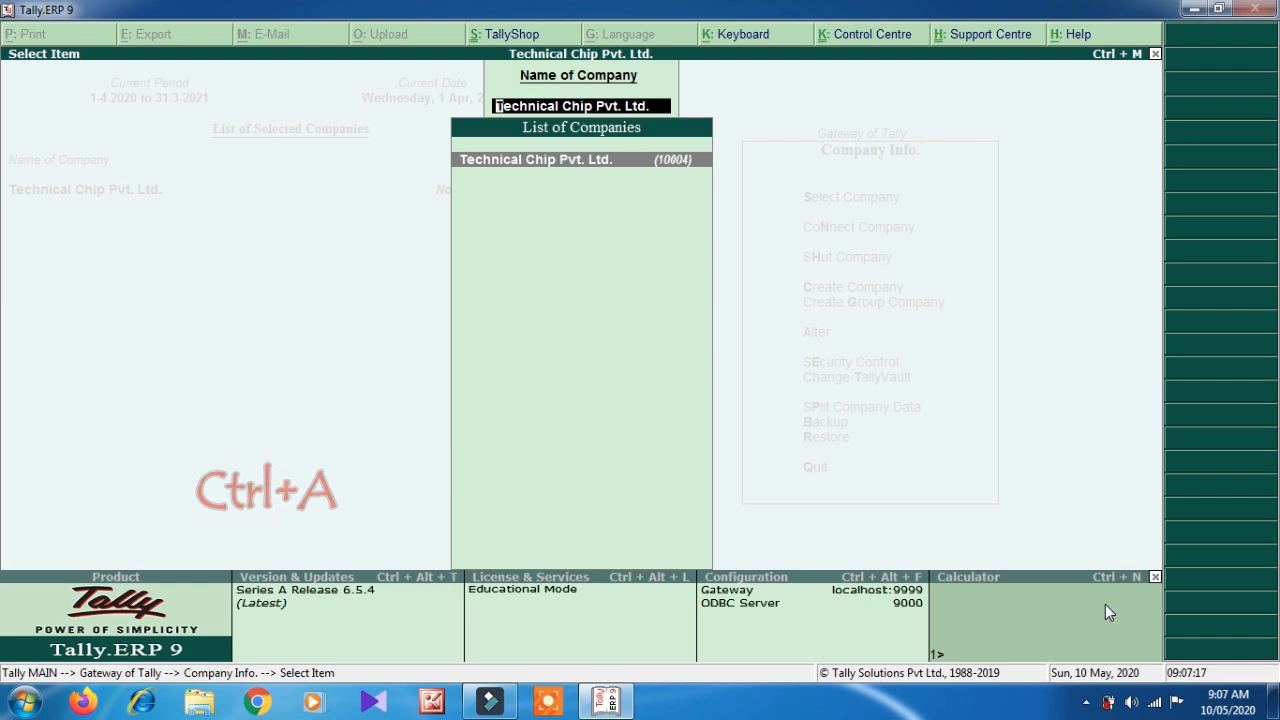
- Reopen Technical Chip Pvt. Ltd.'s alteration form to check the contact details, then quit without changes
key(Return)
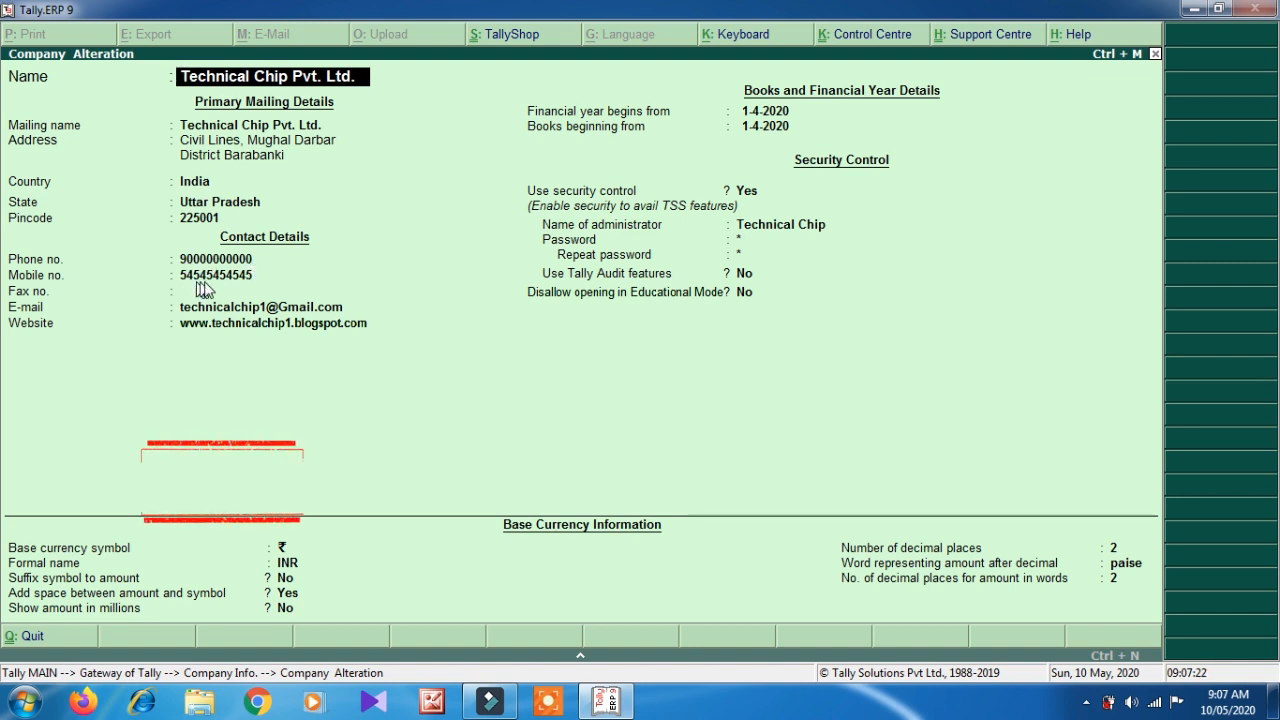
key(Escape)
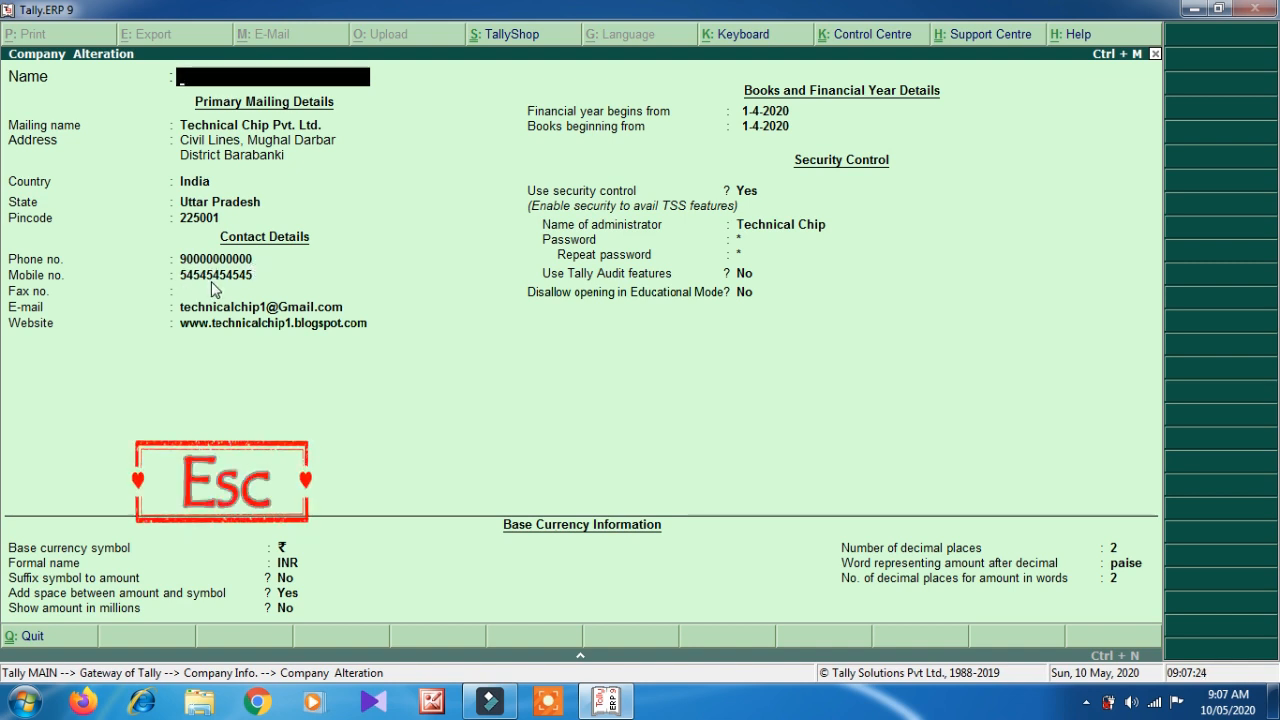
key(Escape)
key(Escape)
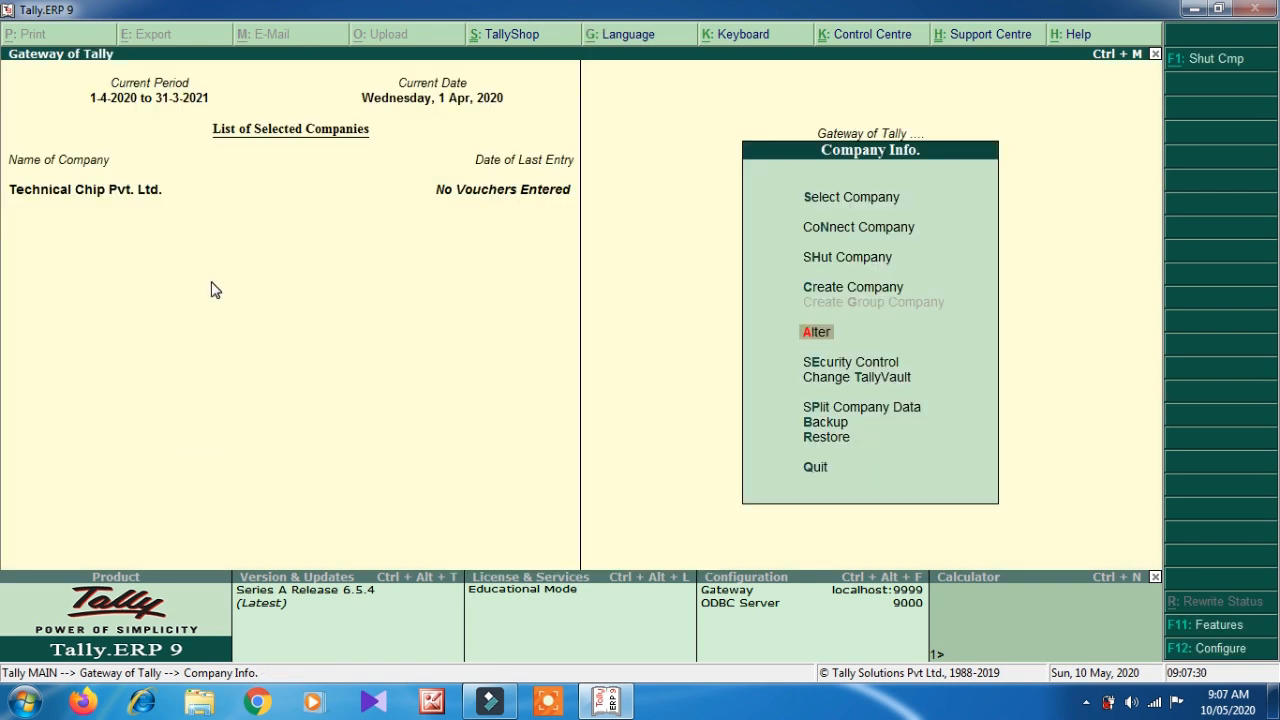
key(Return)
key(Return)
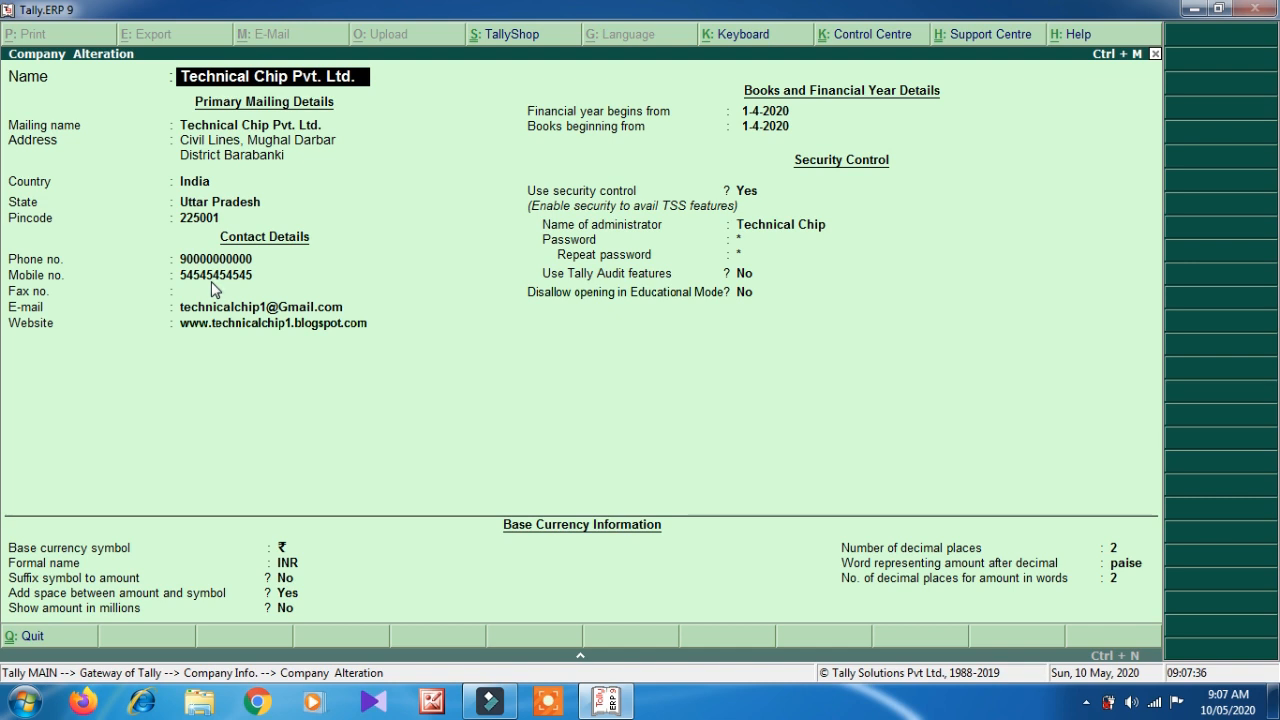
key(Escape)
key(Return)
key(Escape)
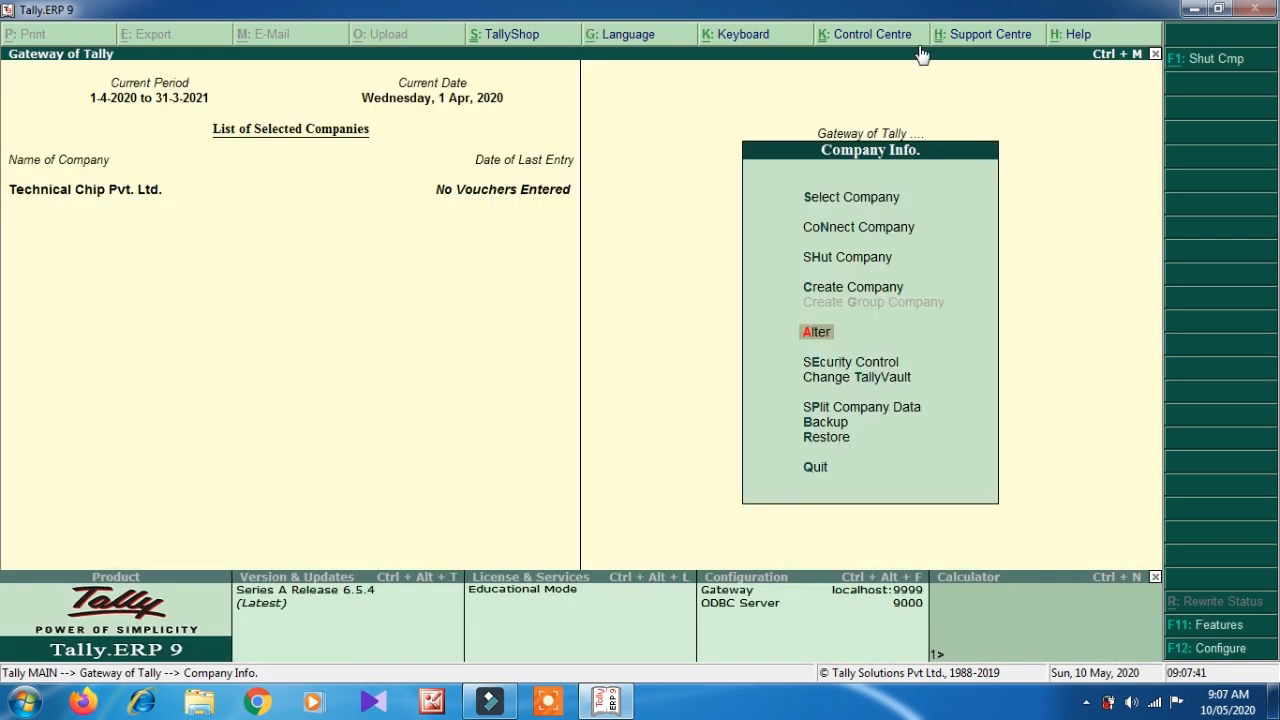
- Load Abc Pvt. Ltd. and open its company details in Company Alteration
click(830, 196)
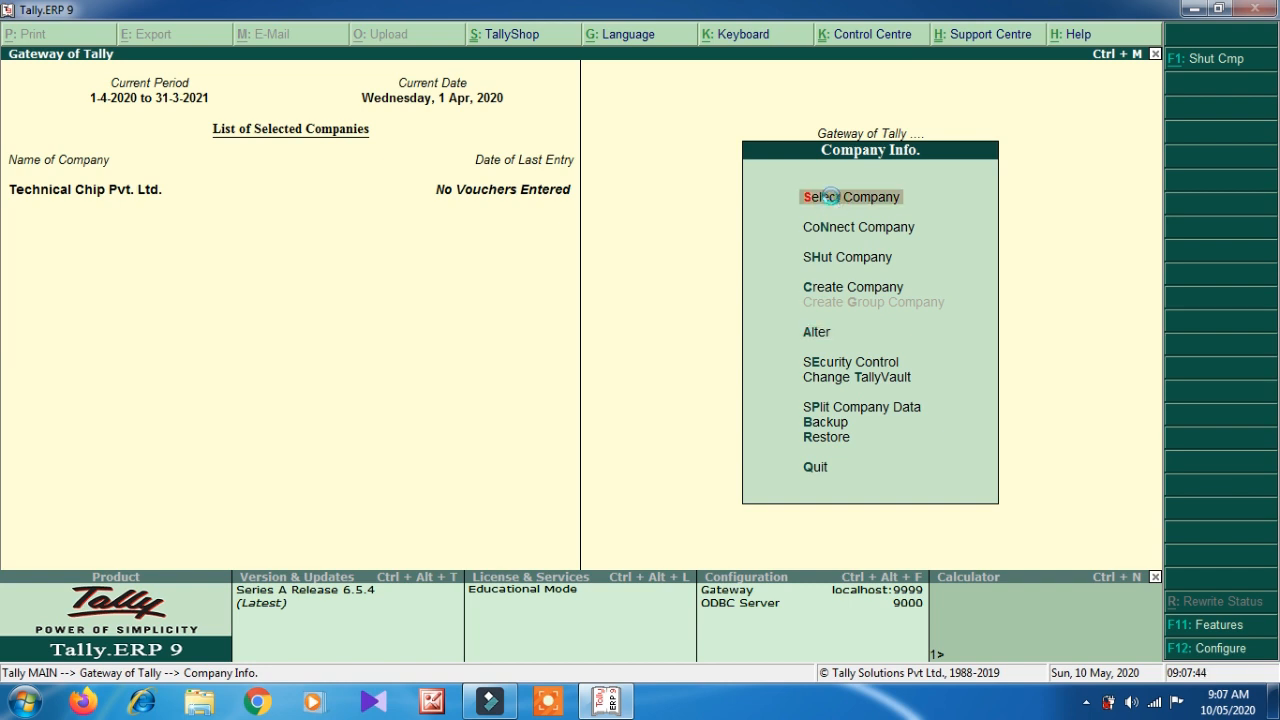
key(Down)
key(Down)
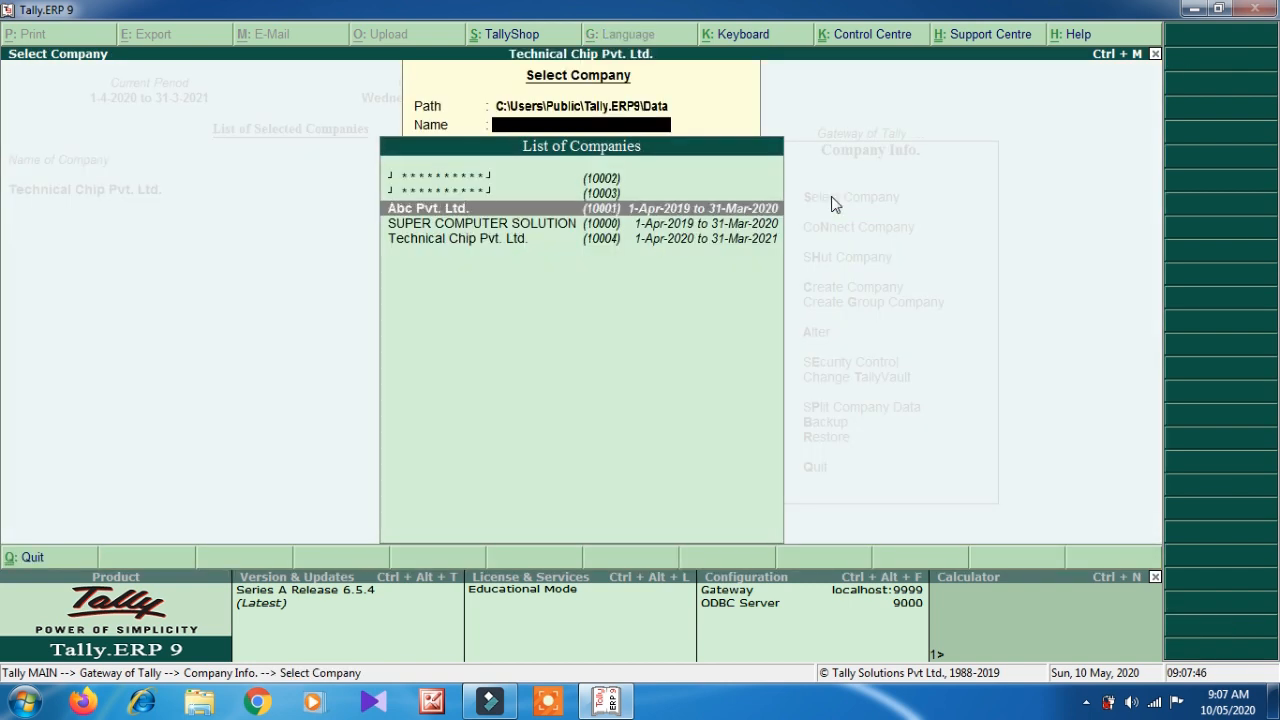
key(Return)
key(Down)
key(Down)
key(Down)
key(Down)
key(Down)
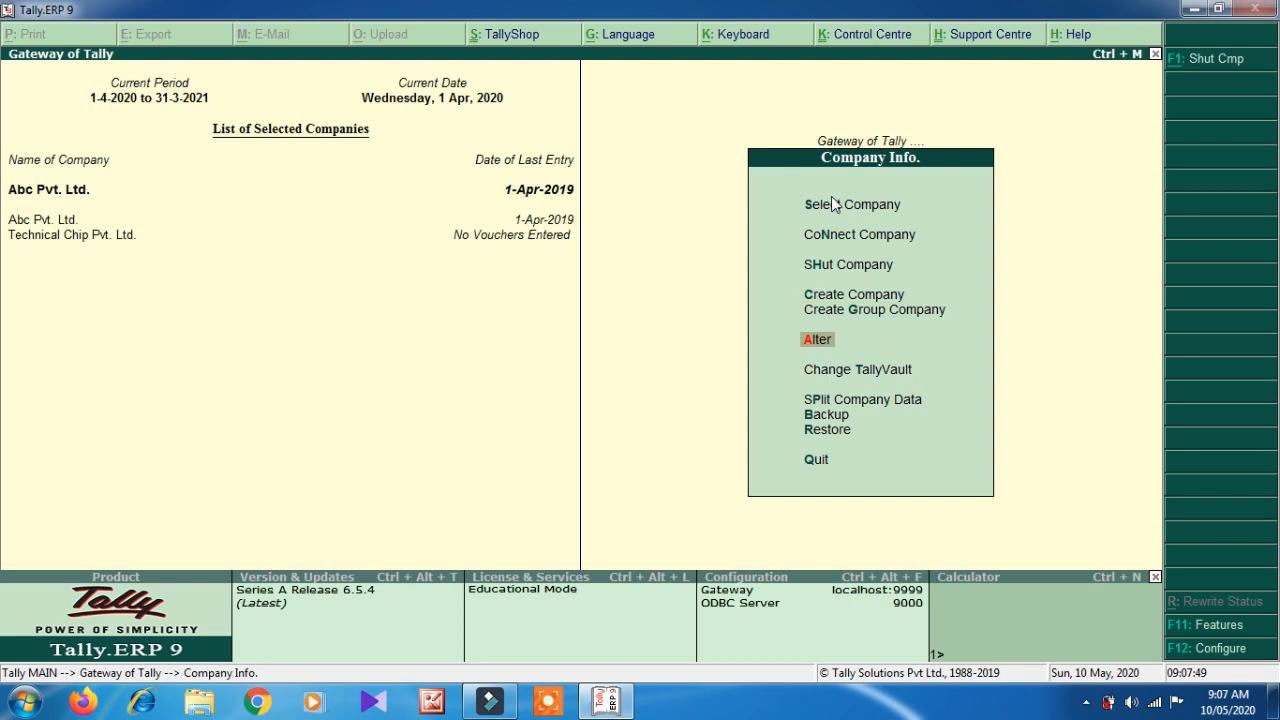
key(Return)
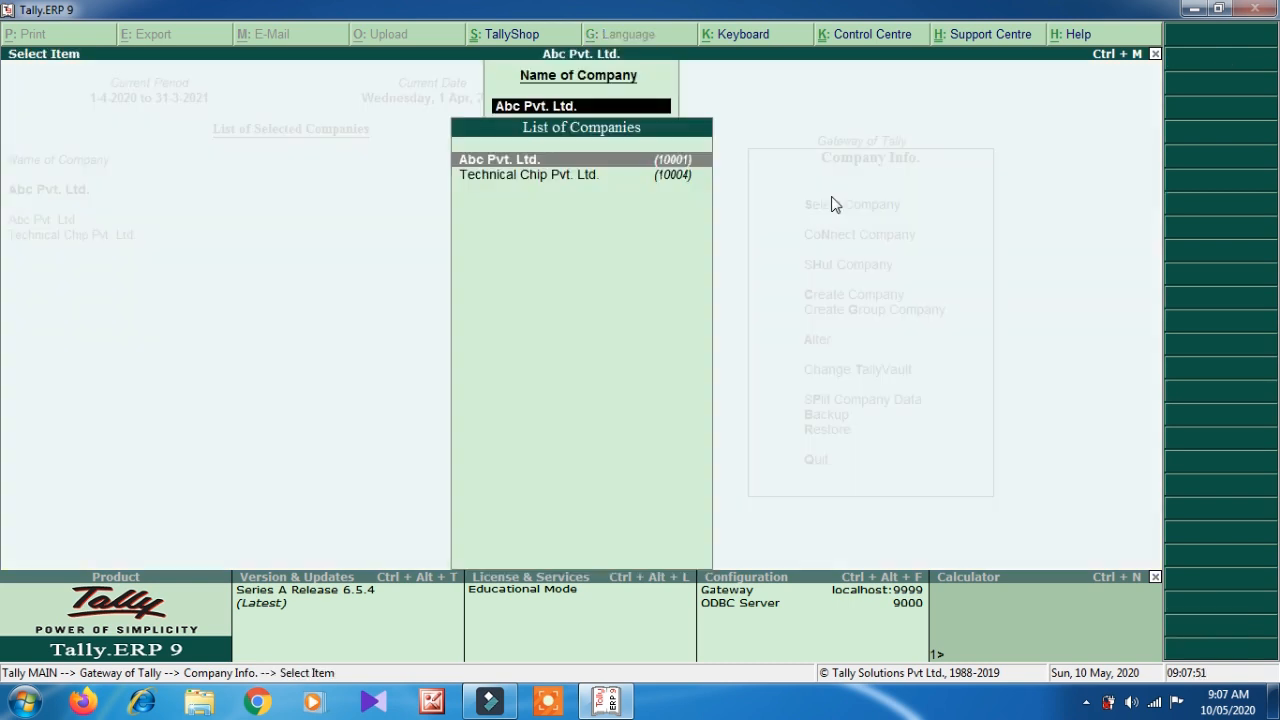
key(Return)
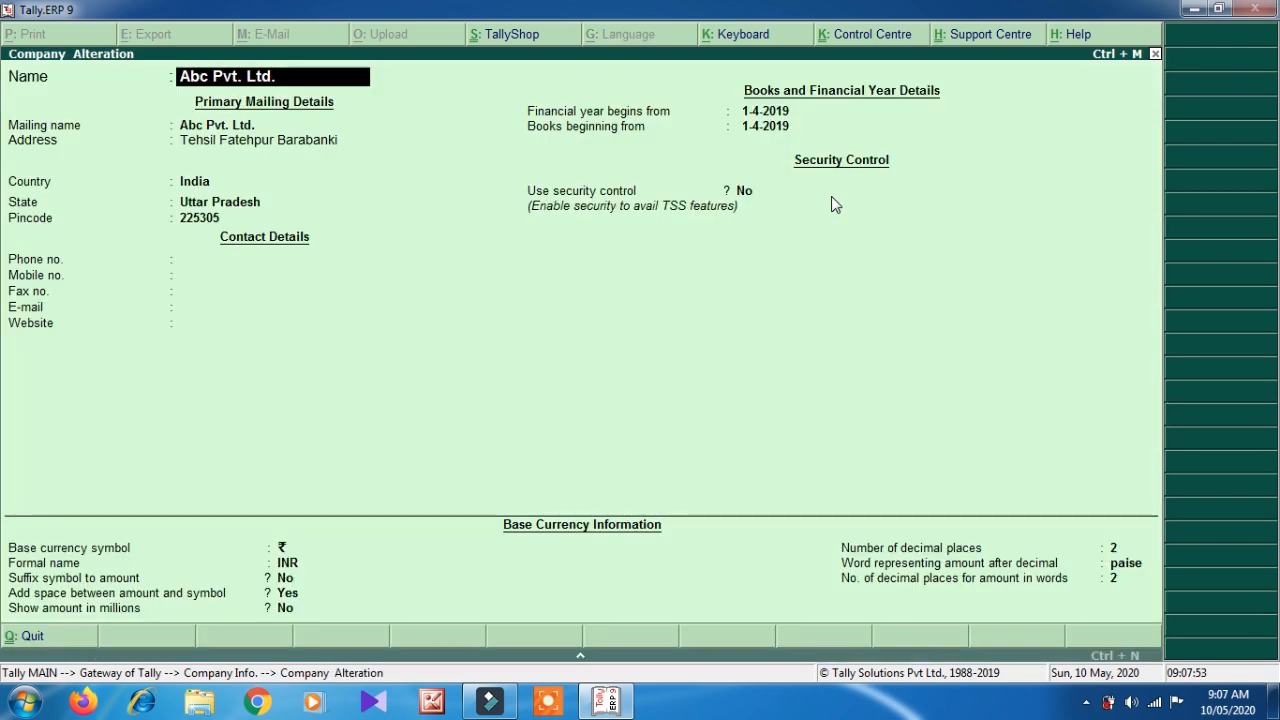
key(Return)
key(Return)
key(Return)
key(Return)
key(Return)
key(Return)
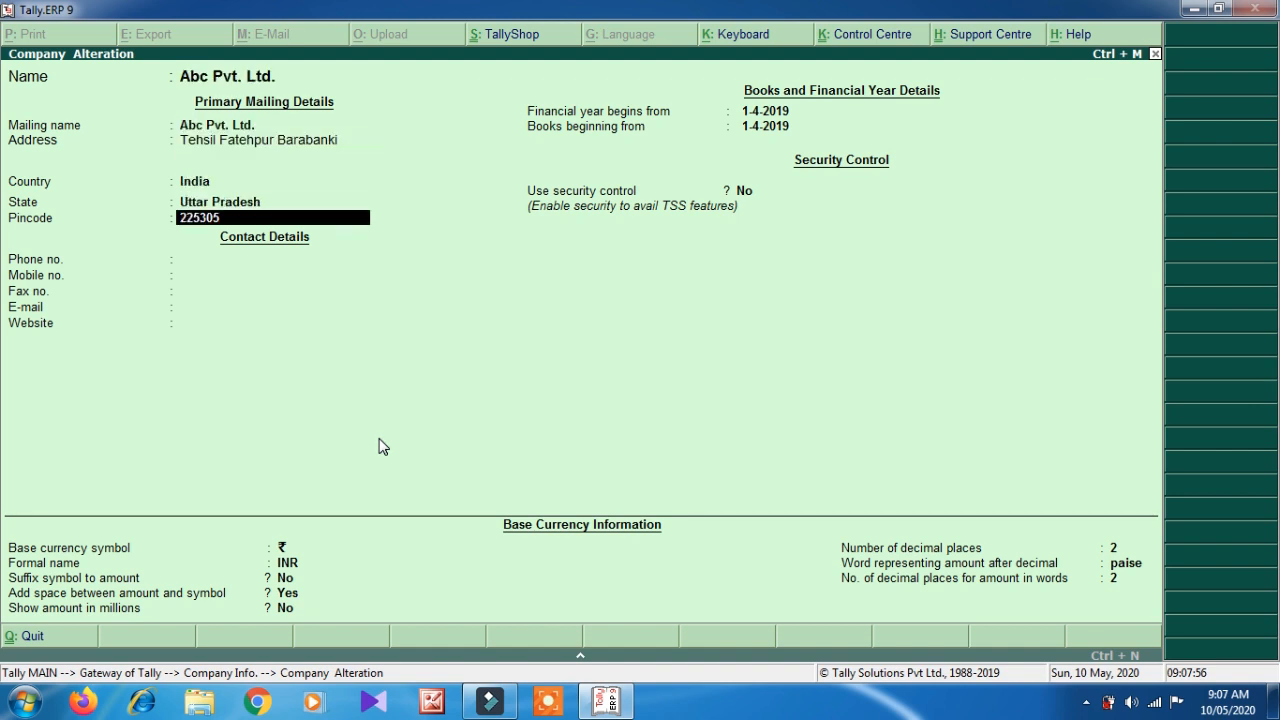
key(Return)
key(Return)
key(Return)
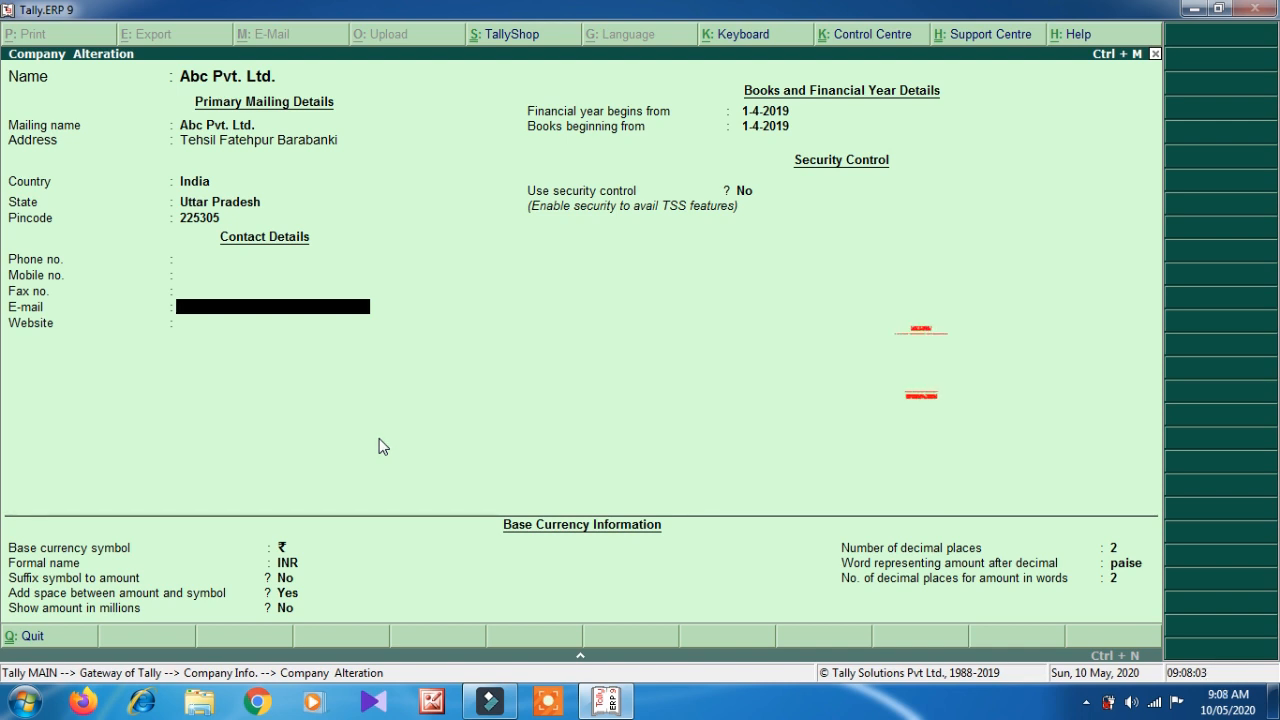
- Delete Abc Pvt. Ltd. with Alt+D, confirming Yes twice
key(alt+d)
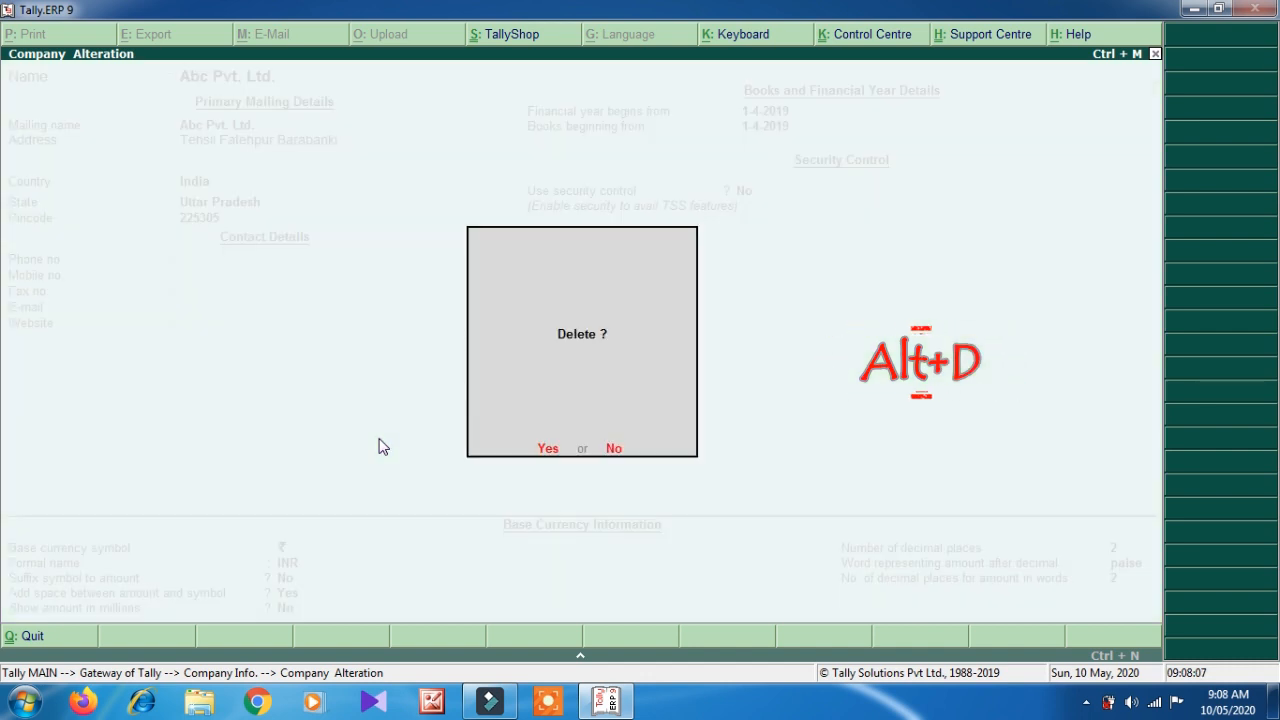
key(y)
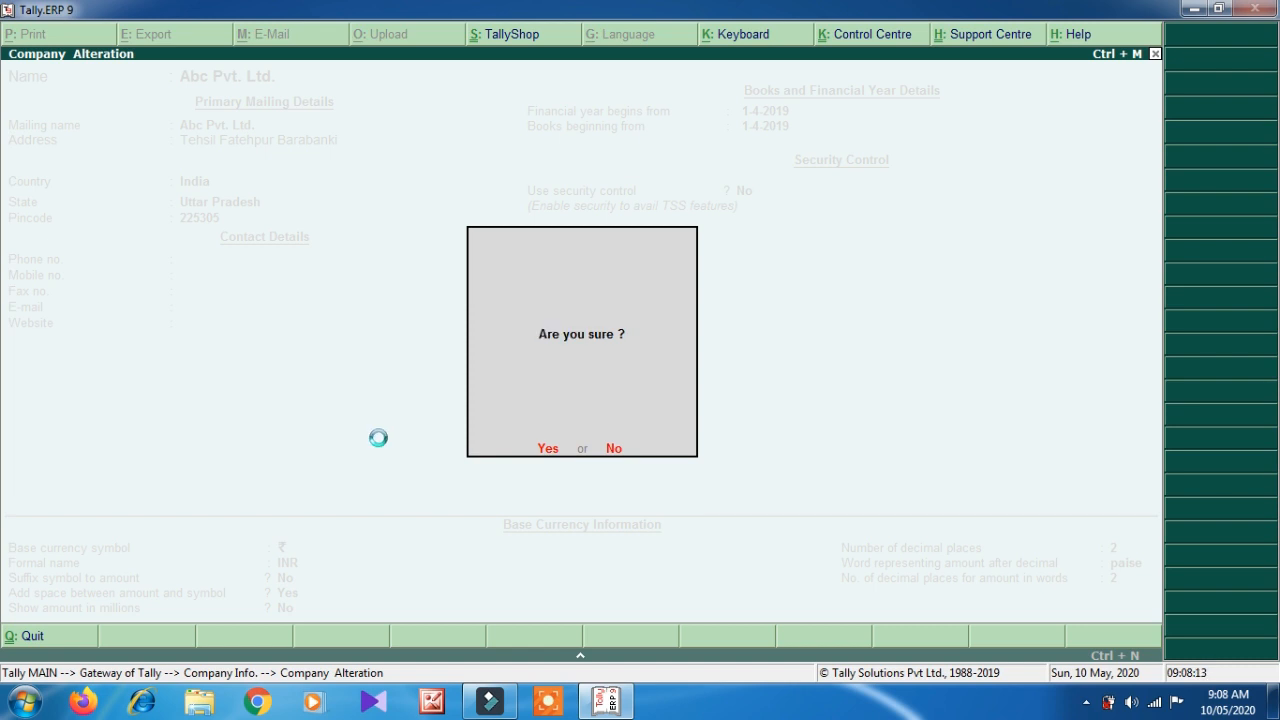
key(y)
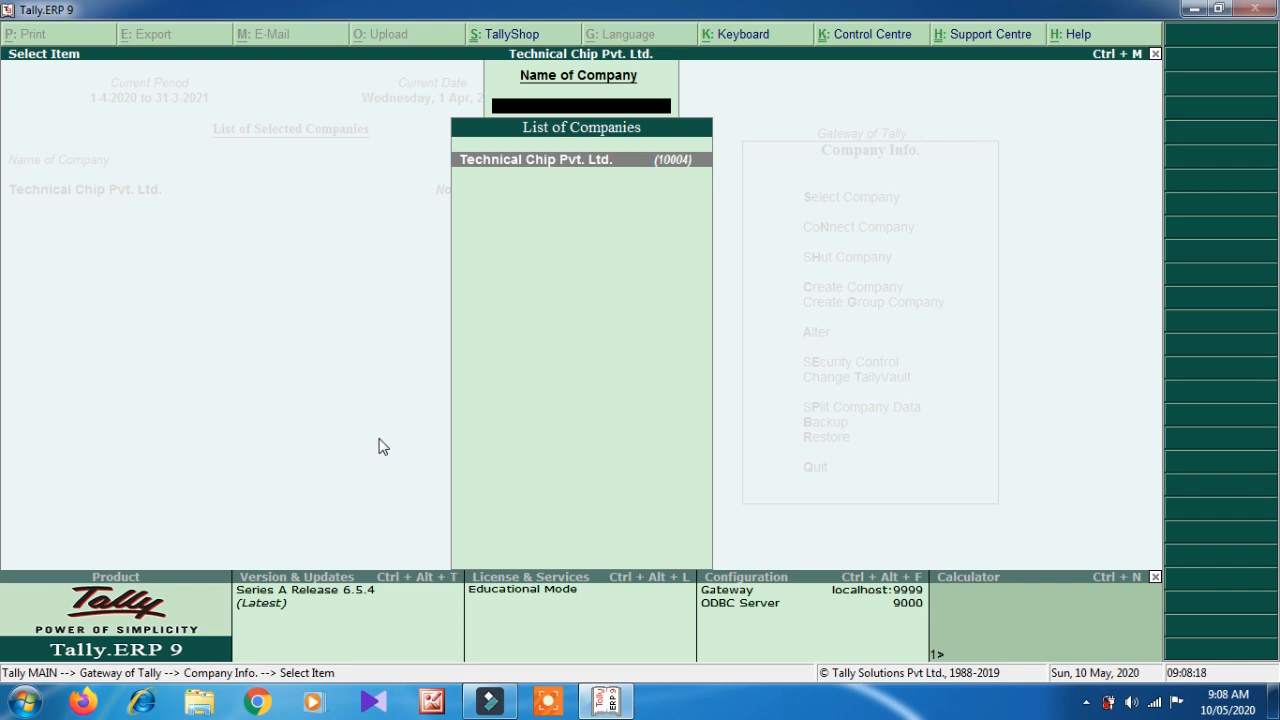
- Back out of the company list and Company Info menu to Gateway of Tally
key(Escape)
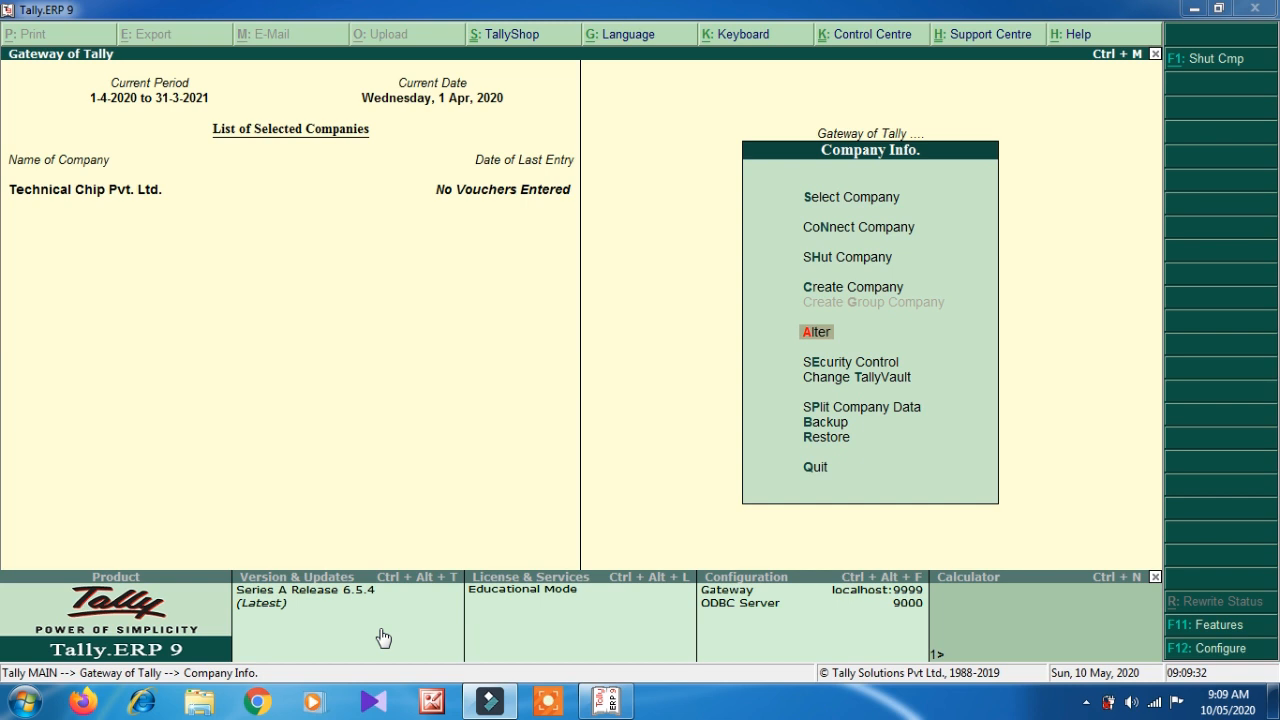
click(386, 374)
key(Escape)
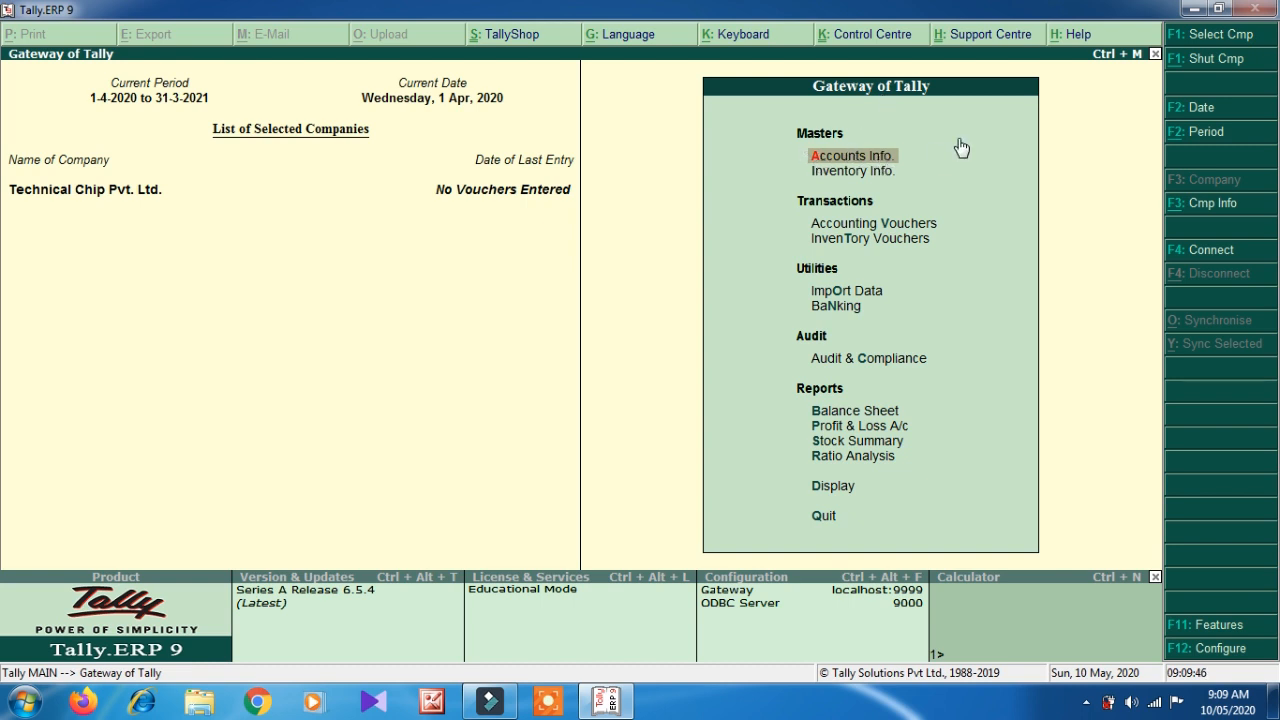
- Go into Accounts Info. and open its Groups menu
key(Return)
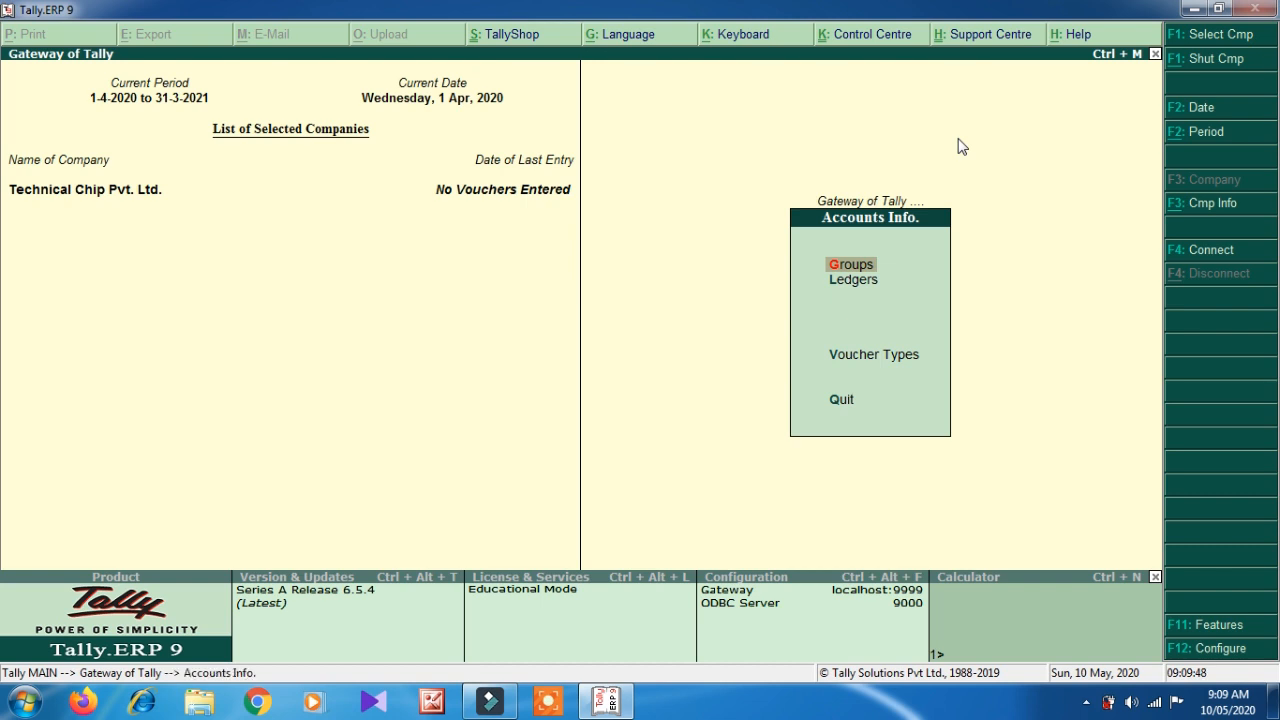
key(Down)
click(846, 268)
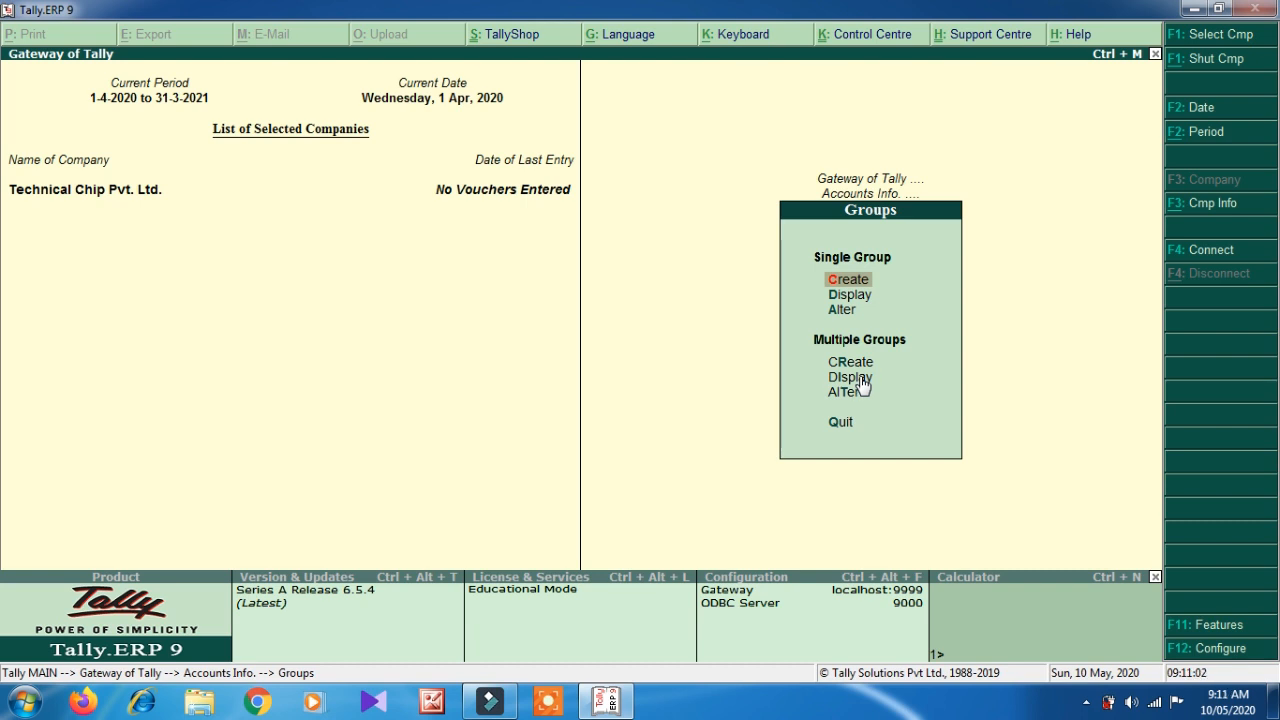
- Create group ADCA under Direct Incomes
key(Return)
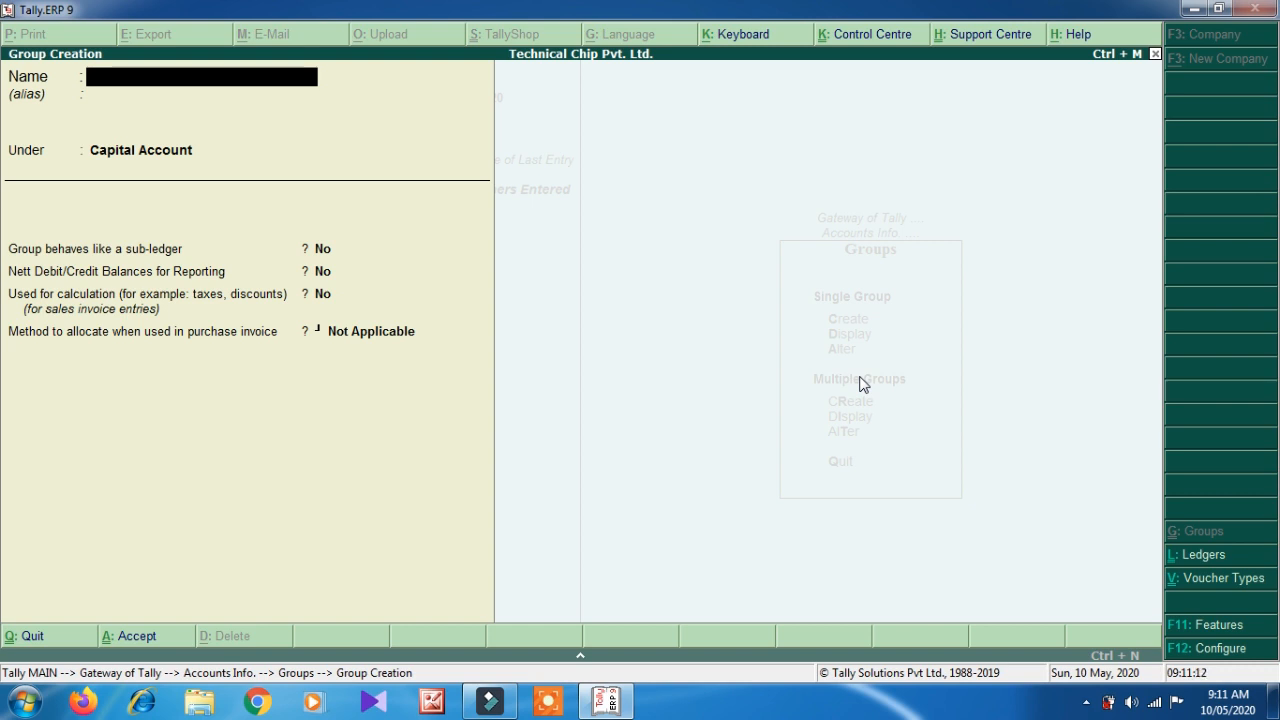
text(ADCA)
key(Return)
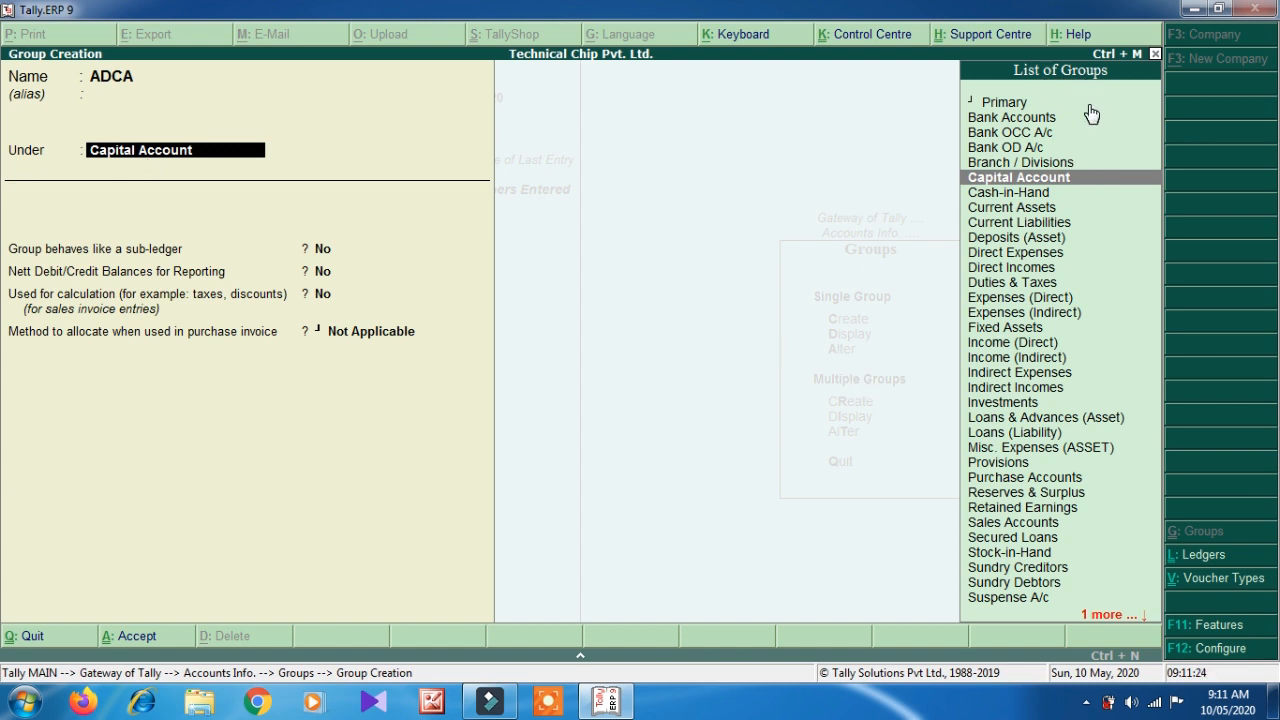
key(Down)
key(Down)
key(Down)
key(Down)
key(Down)
key(Down)
key(Down)
key(Down)
key(Down)
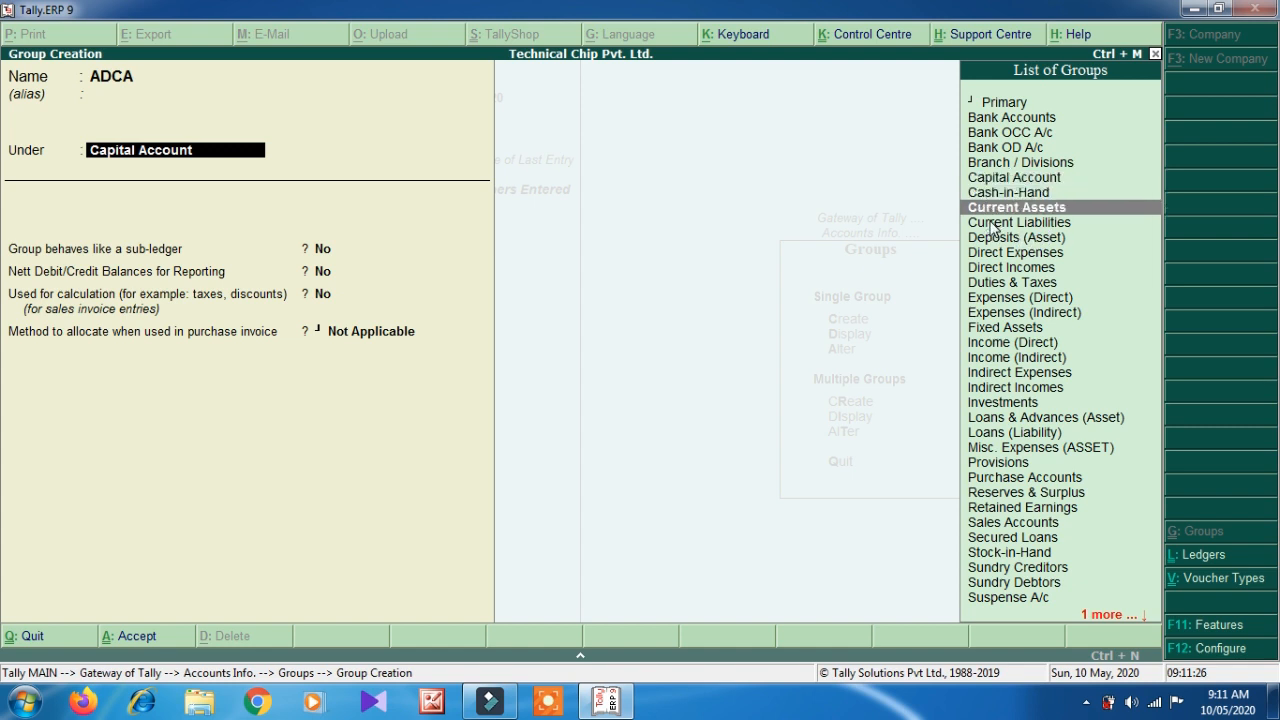
key(Down)
key(Down)
key(Down)
key(Down)
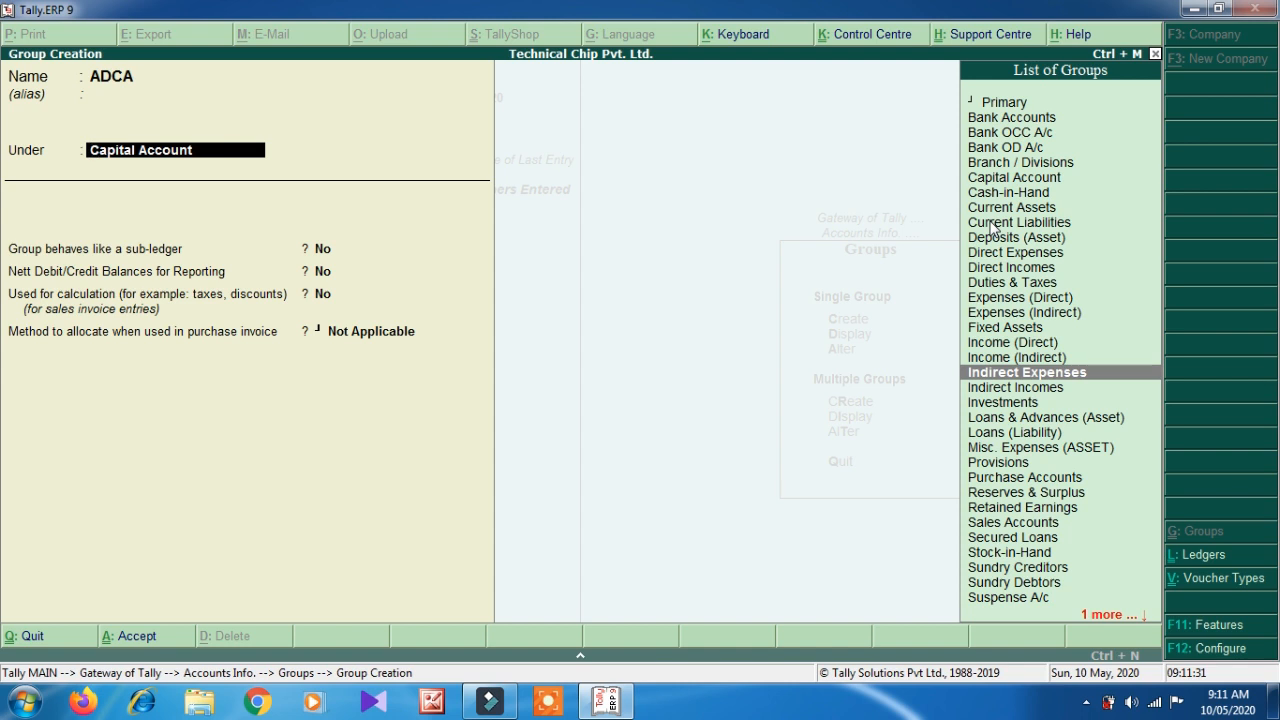
key(Up)
key(Up)
key(Up)
key(Up)
key(Up)
key(Up)
key(Up)
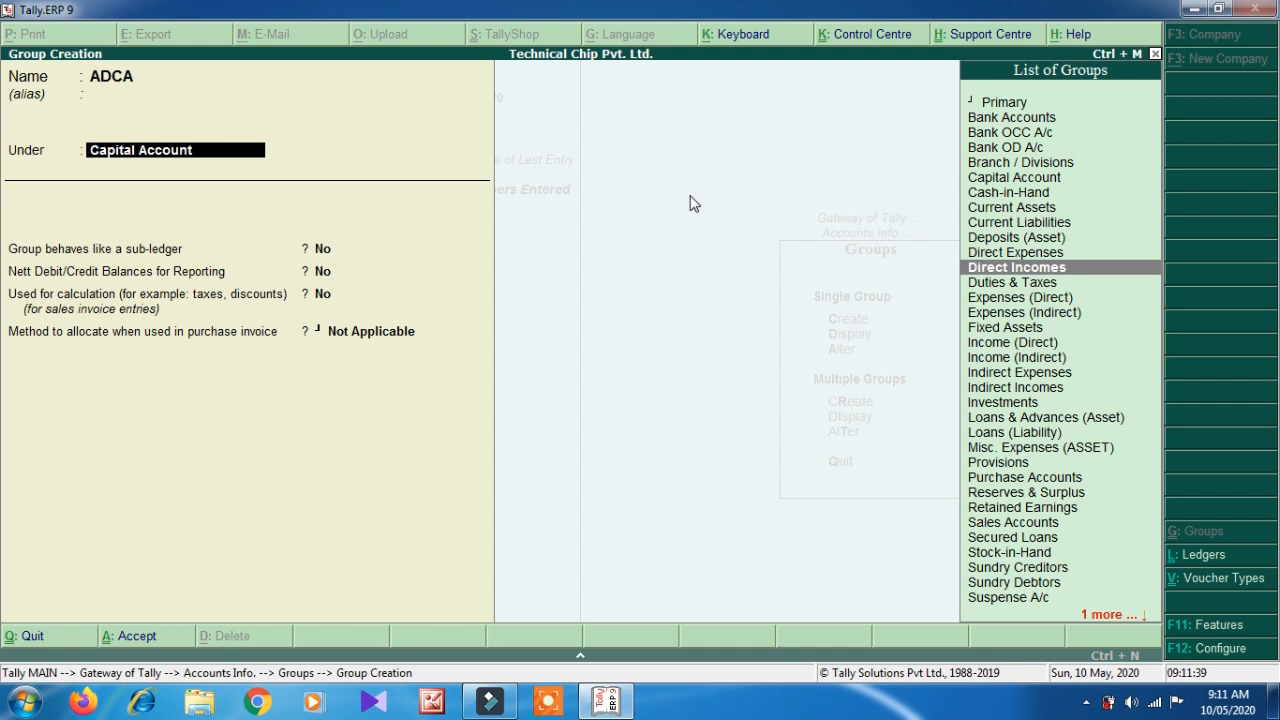
key(Return)
key(Return)
key(Return)
key(Return)
key(Return)
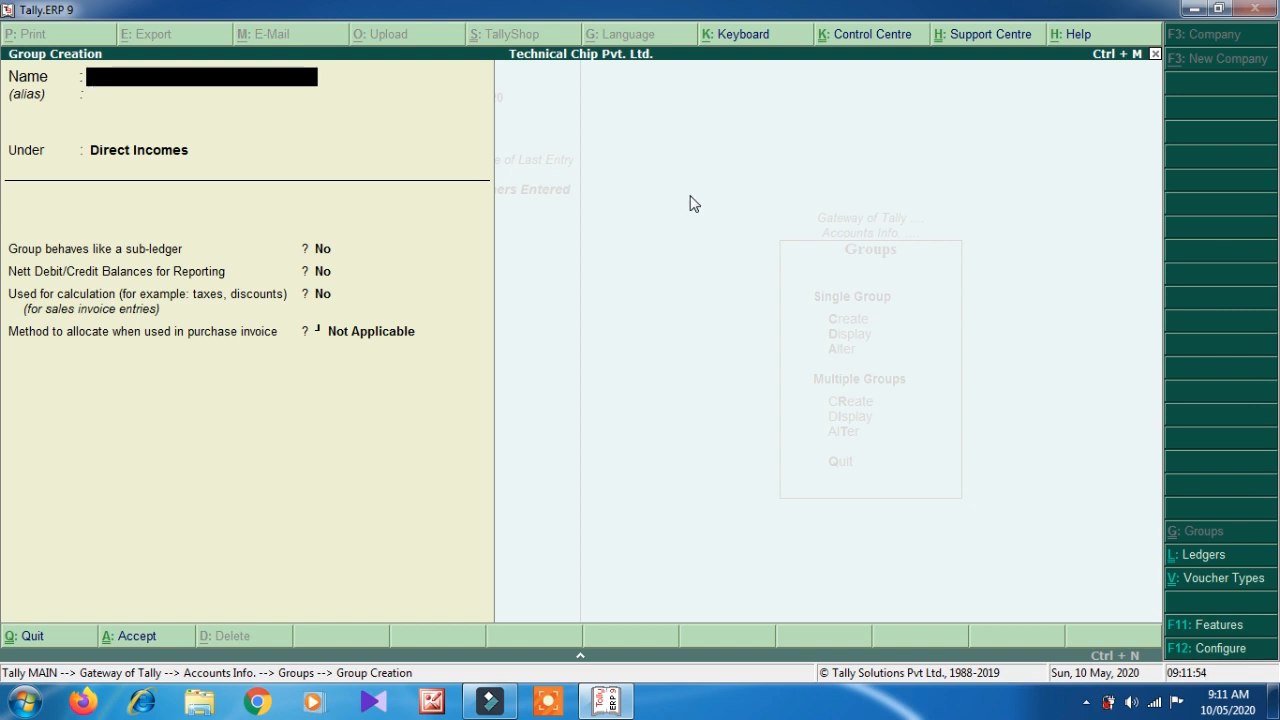
- Enter a second group DCA, keeping Direct Incomes as its parent
text(DCA)
key(Return)
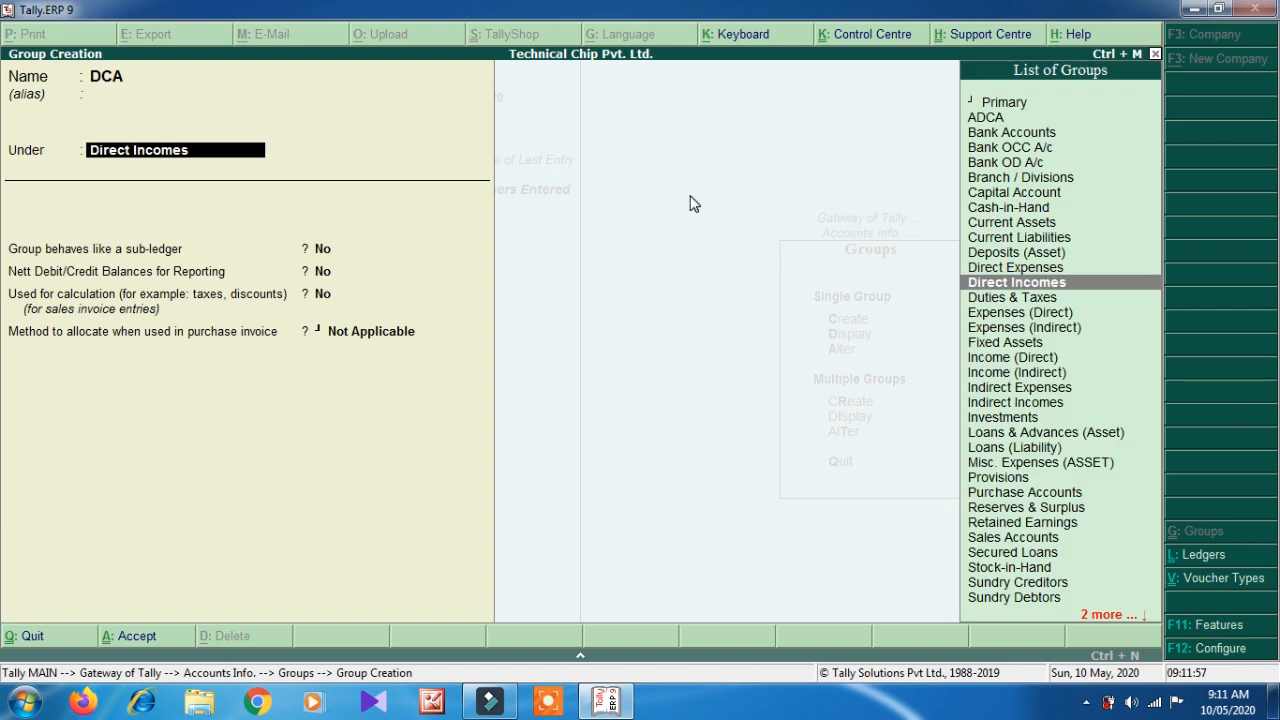
key(Return)
key(Return)
key(Return)
key(Return)
- Save DCA and enter new groups named Tally.ERP 9 and CCC
key(Return)
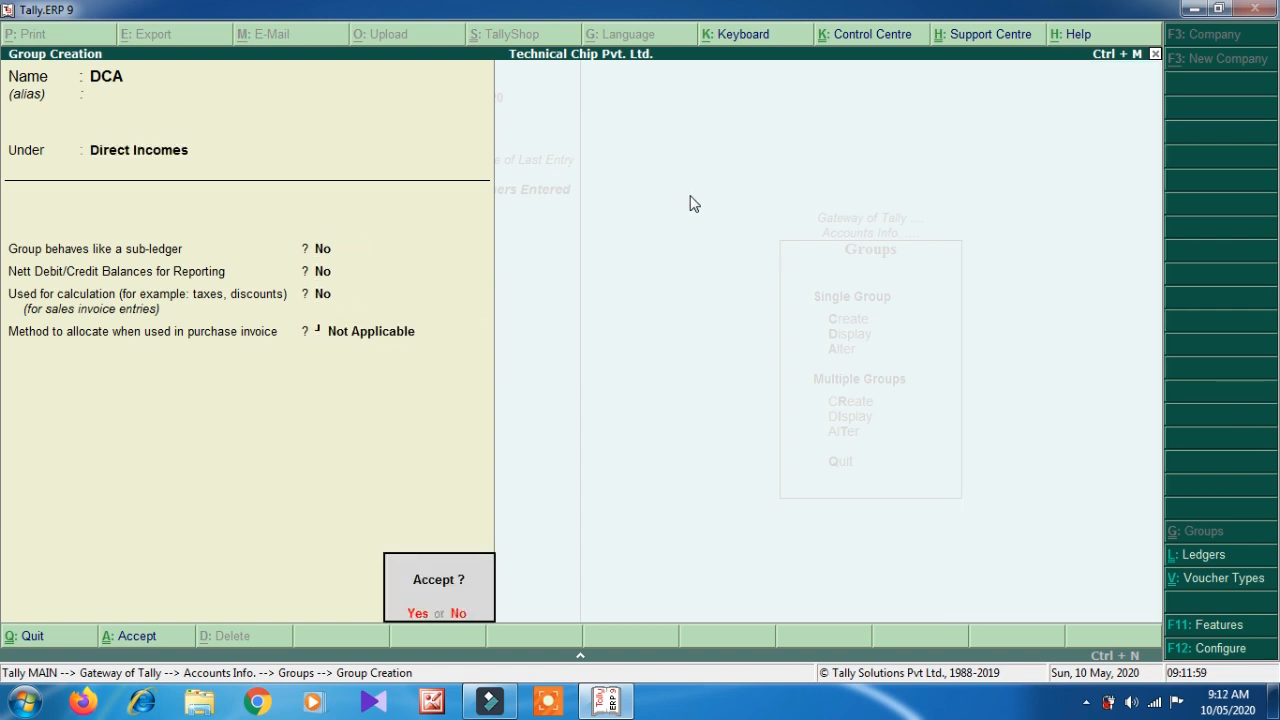
key(Return)
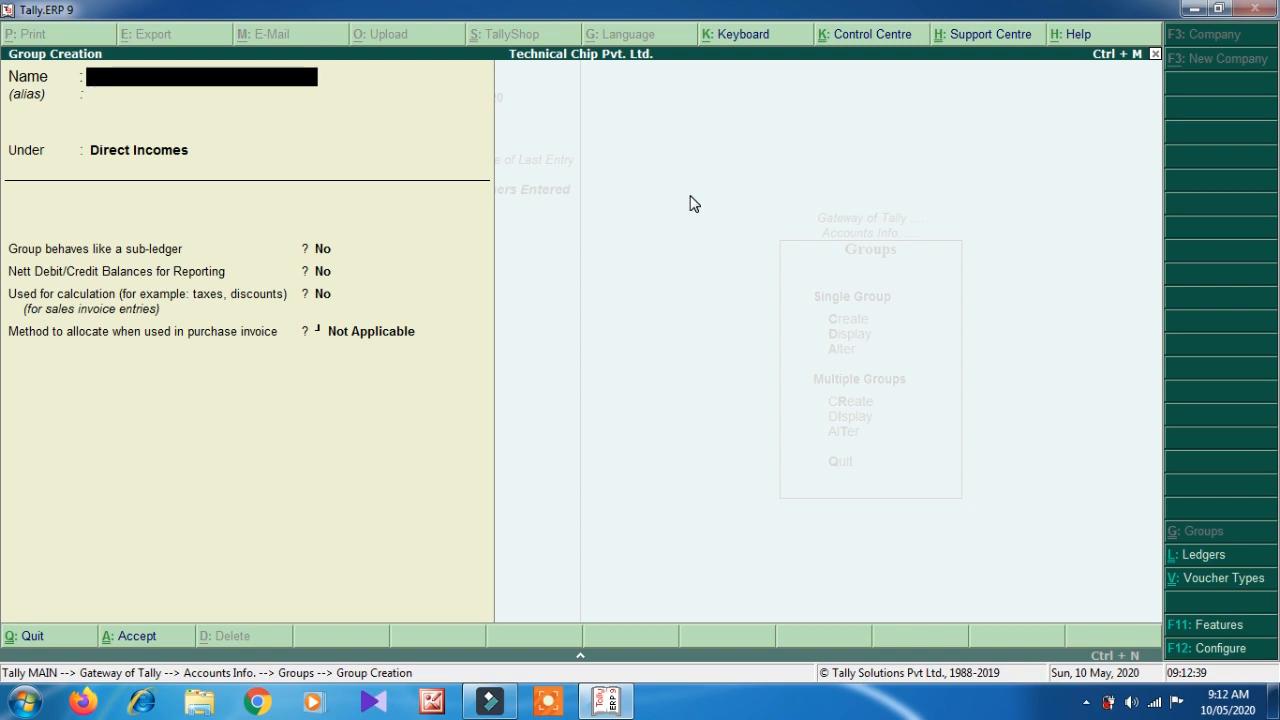
text(Tally.ERP 9)
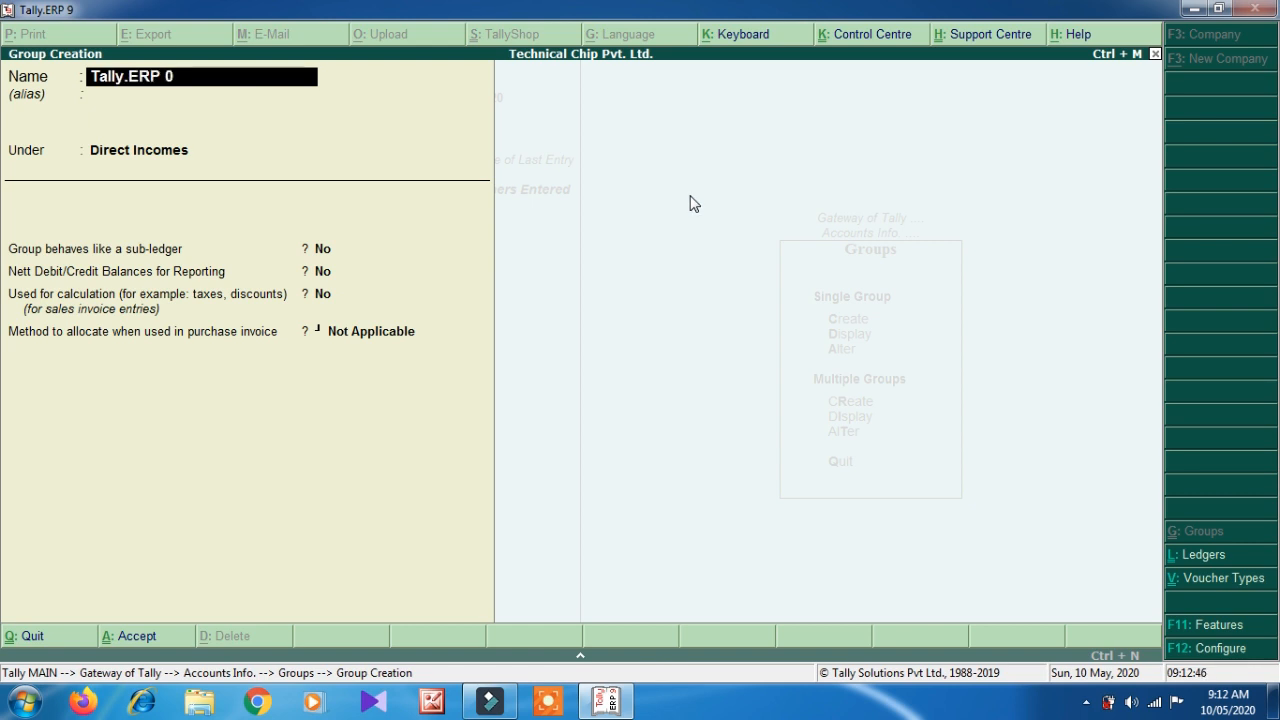
key(Return)
key(Return)
key(Return)
key(Return)
key(Return)
key(Return)
key(Return)
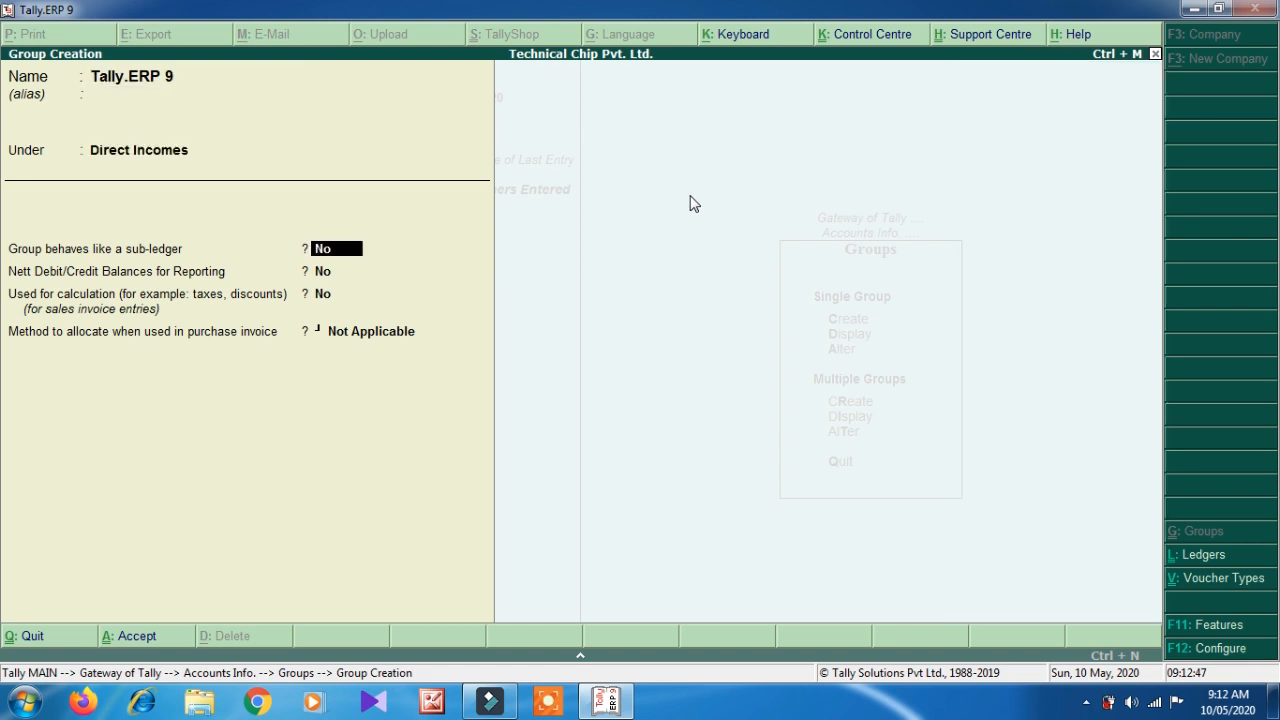
text(CCC)
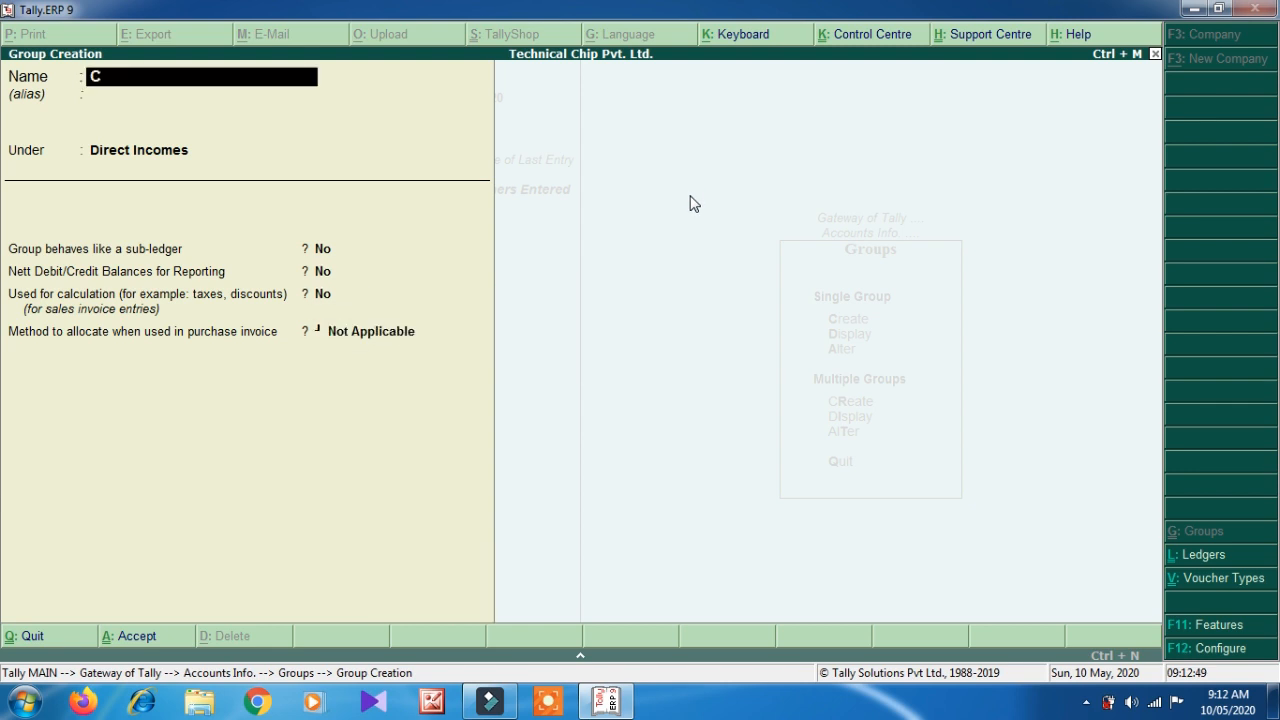
key(Return)
key(Return)
key(Return)
key(Return)
- Save CCC, exit Group Creation, and highlight Ledgers in Accounts Info
key(Return)
key(Return)
key(Return)
key(Escape)
key(Return)
key(Escape)
key(Down)
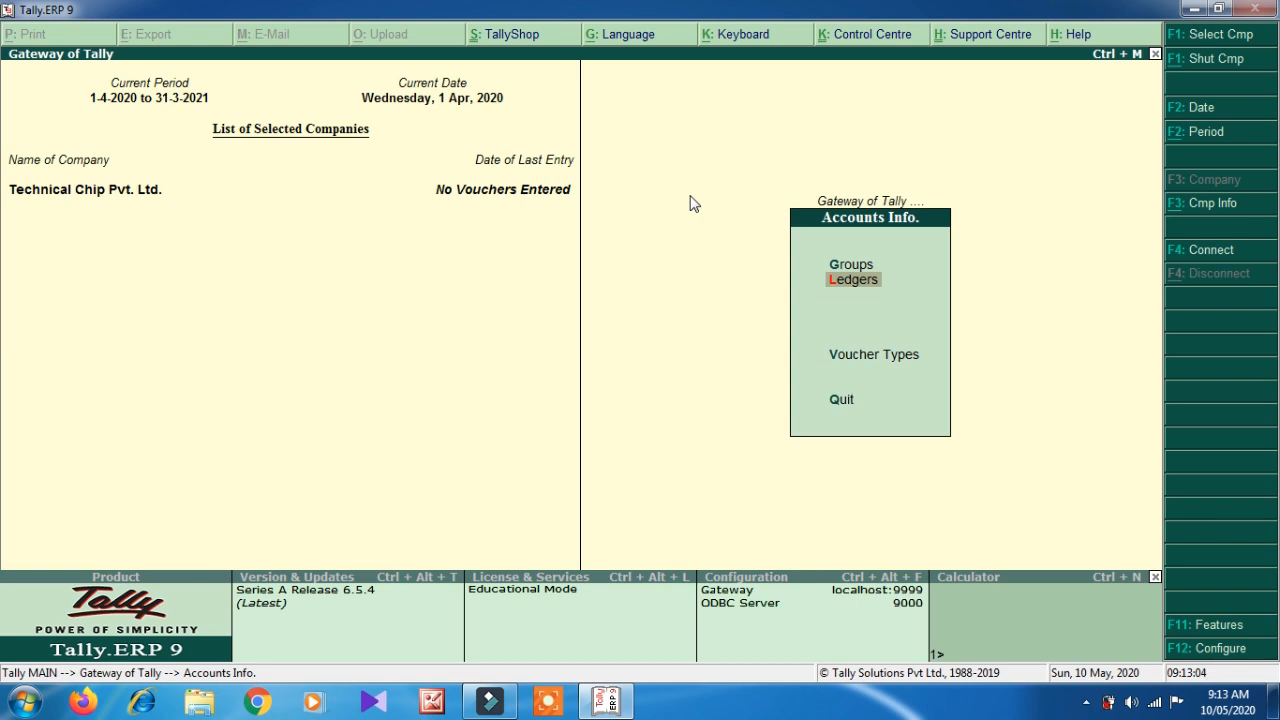
- Start a new ledger in Ledgers > Create and enter the person's name
key(Return)
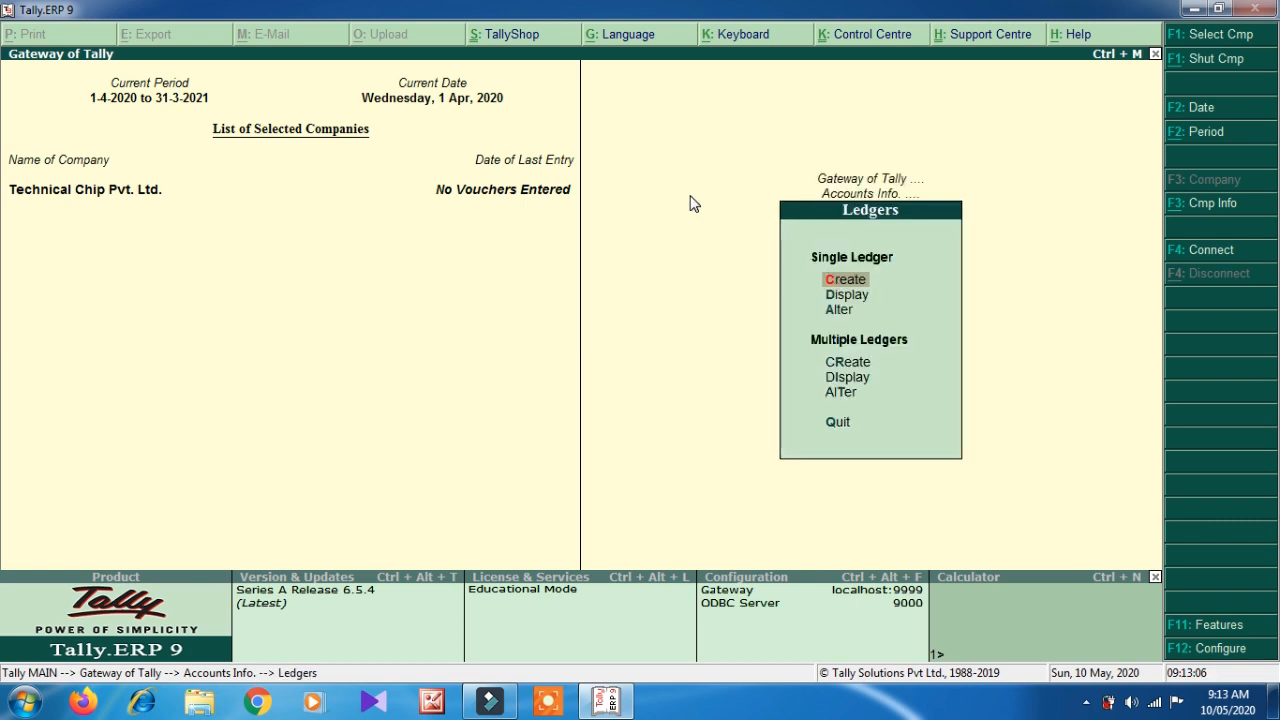
key(Return)
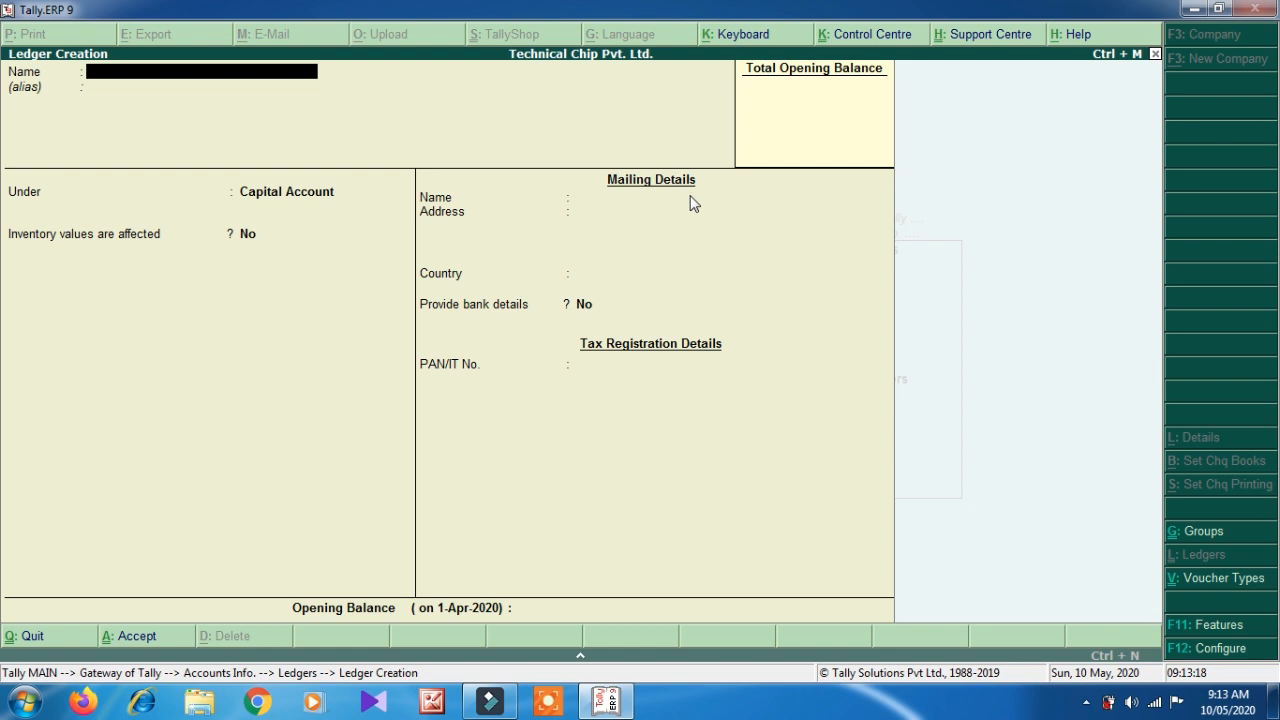
key(Return)
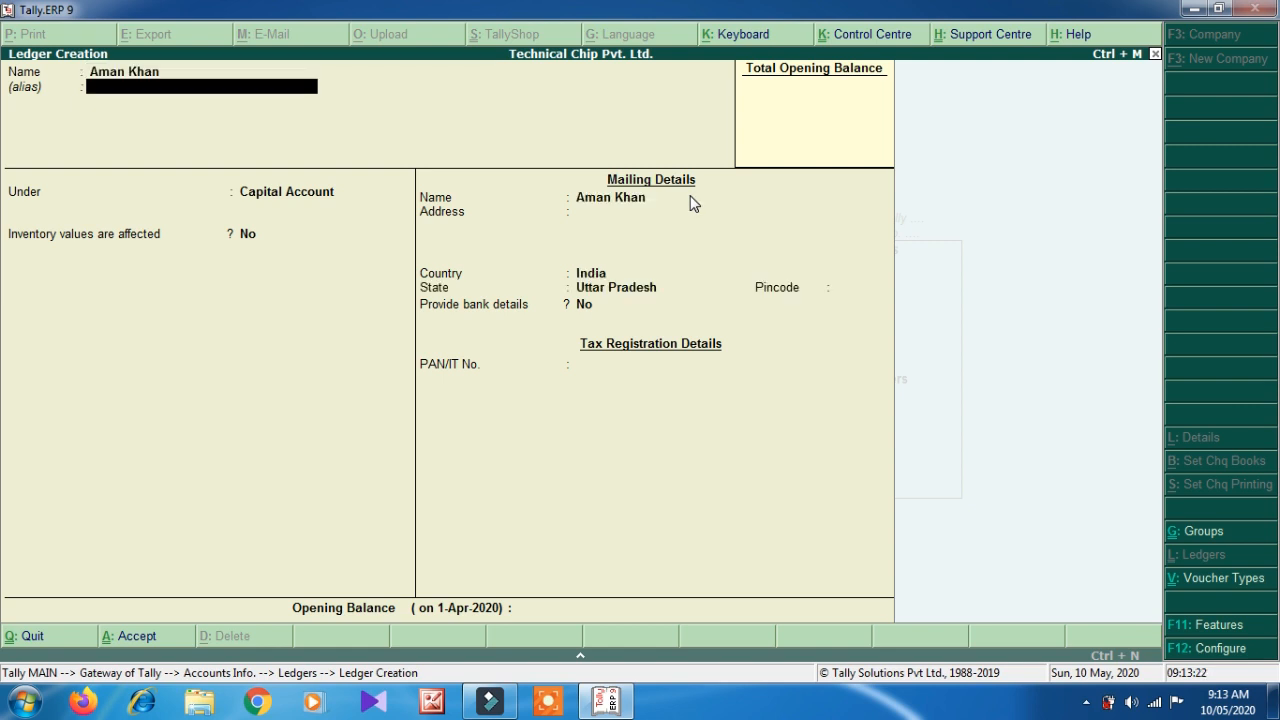
key(Return)
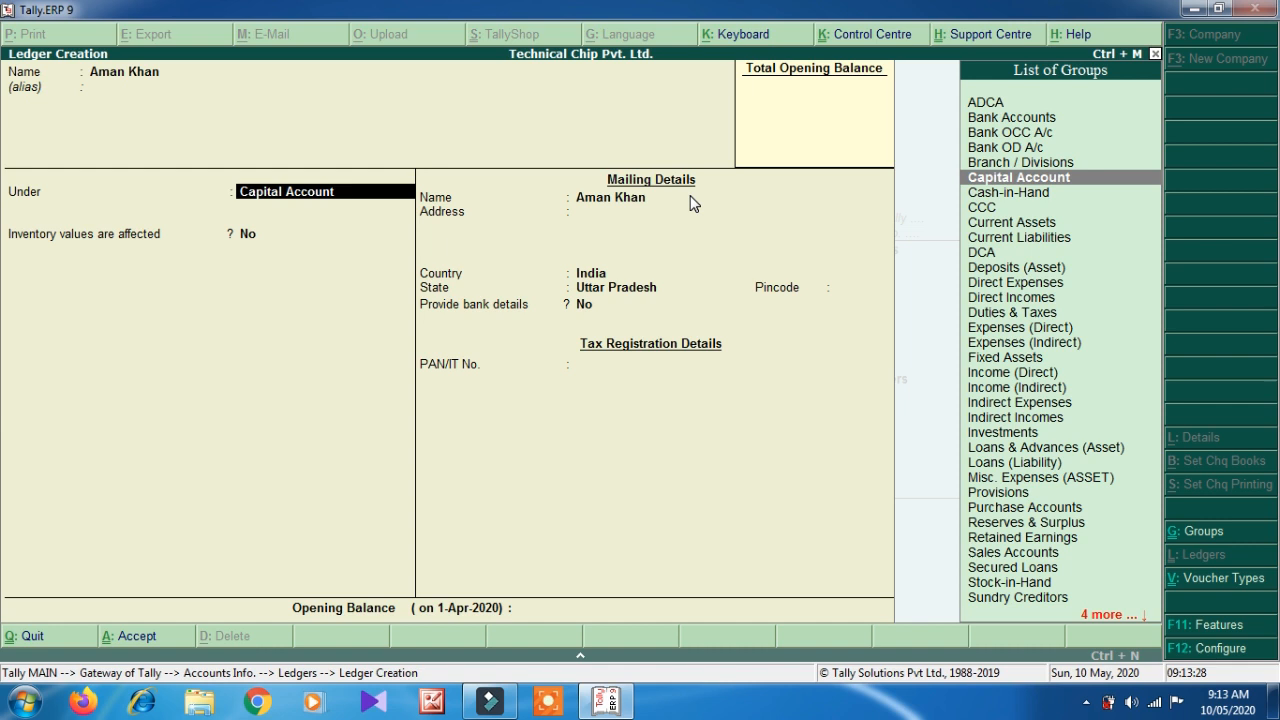
- Place the ledger under the DCA group and accept it
key(Up)
key(Up)
key(Up)
key(Up)
key(Up)
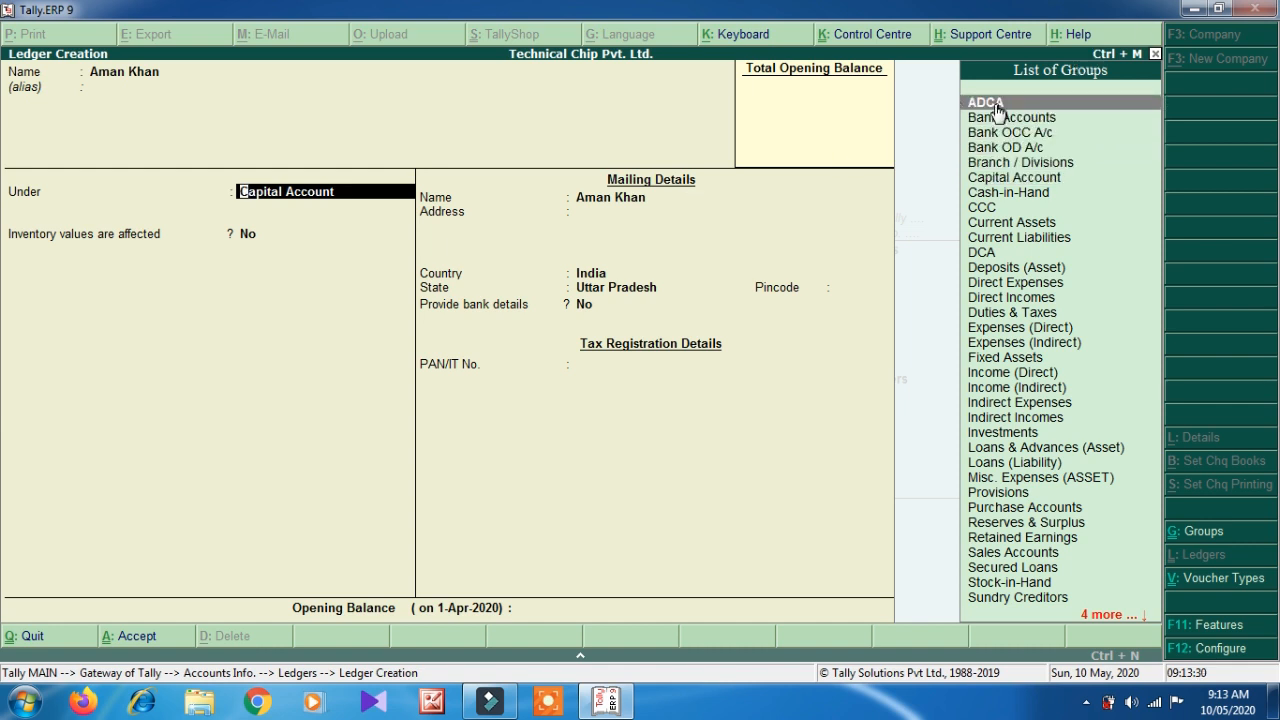
key(Down)
key(Down)
key(Down)
key(Down)
key(Down)
key(Down)
key(Down)
key(Down)
key(Down)
key(Down)
key(Down)
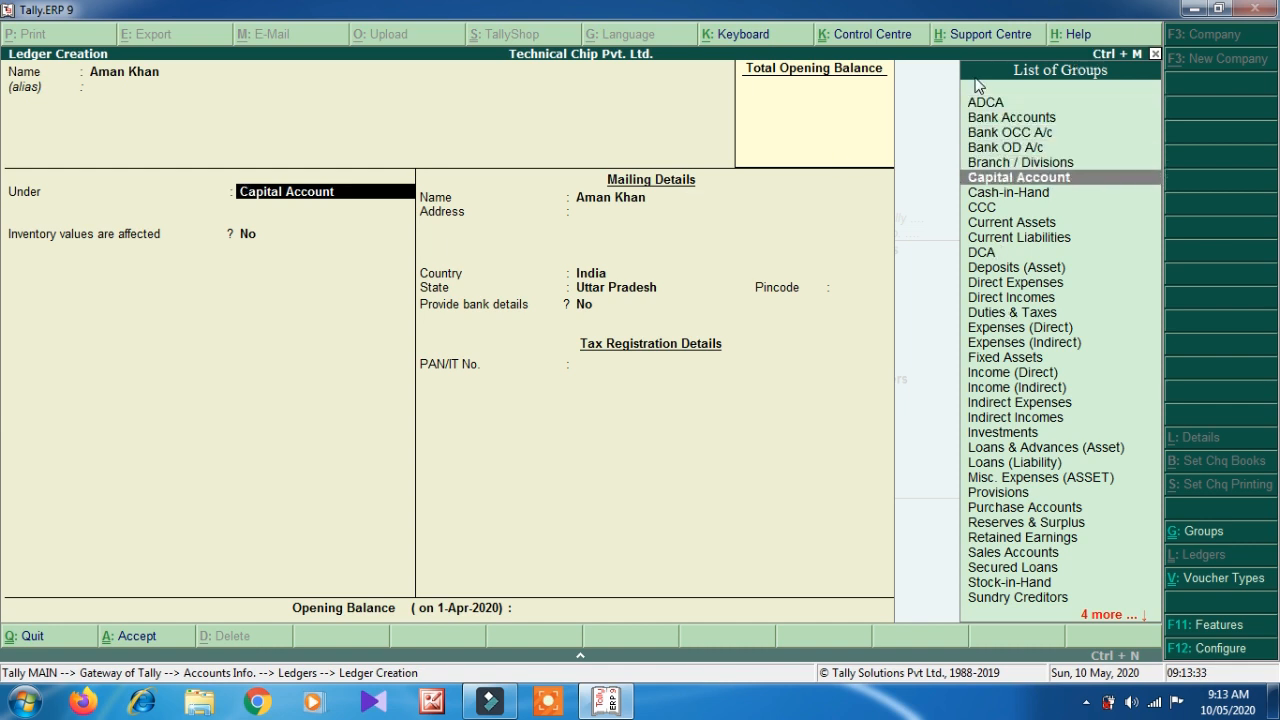
key(Down)
key(Down)
key(Down)
key(Down)
key(Down)
key(Down)
key(Down)
key(Down)
key(Down)
key(Down)
key(Down)
key(Down)
key(Down)
key(Down)
key(Down)
key(Down)
key(Down)
key(Down)
key(Down)
key(Down)
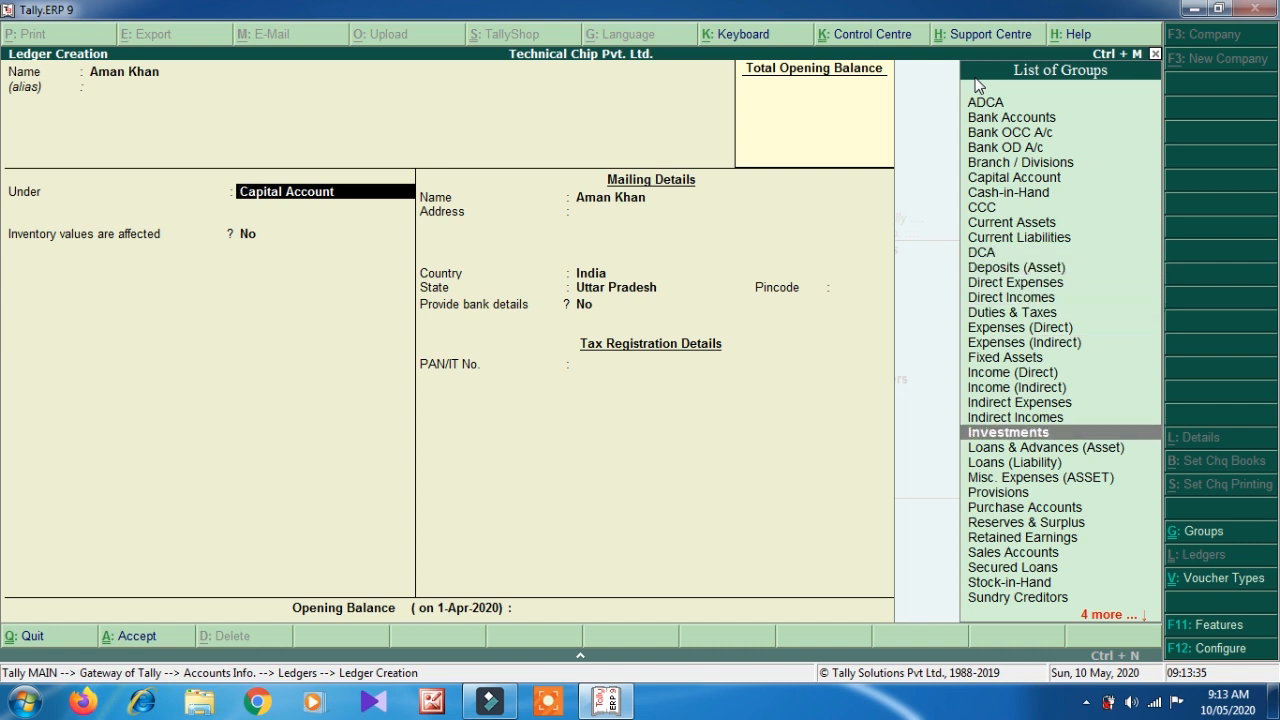
key(Down)
key(Up)
key(Up)
key(Up)
key(Up)
key(Up)
key(Up)
key(Up)
key(Up)
key(Up)
key(Up)
key(Up)
key(Up)
key(Up)
key(Up)
key(Up)
key(Up)
key(Up)
key(Up)
key(Up)
key(Up)
key(Up)
key(Up)
key(Up)
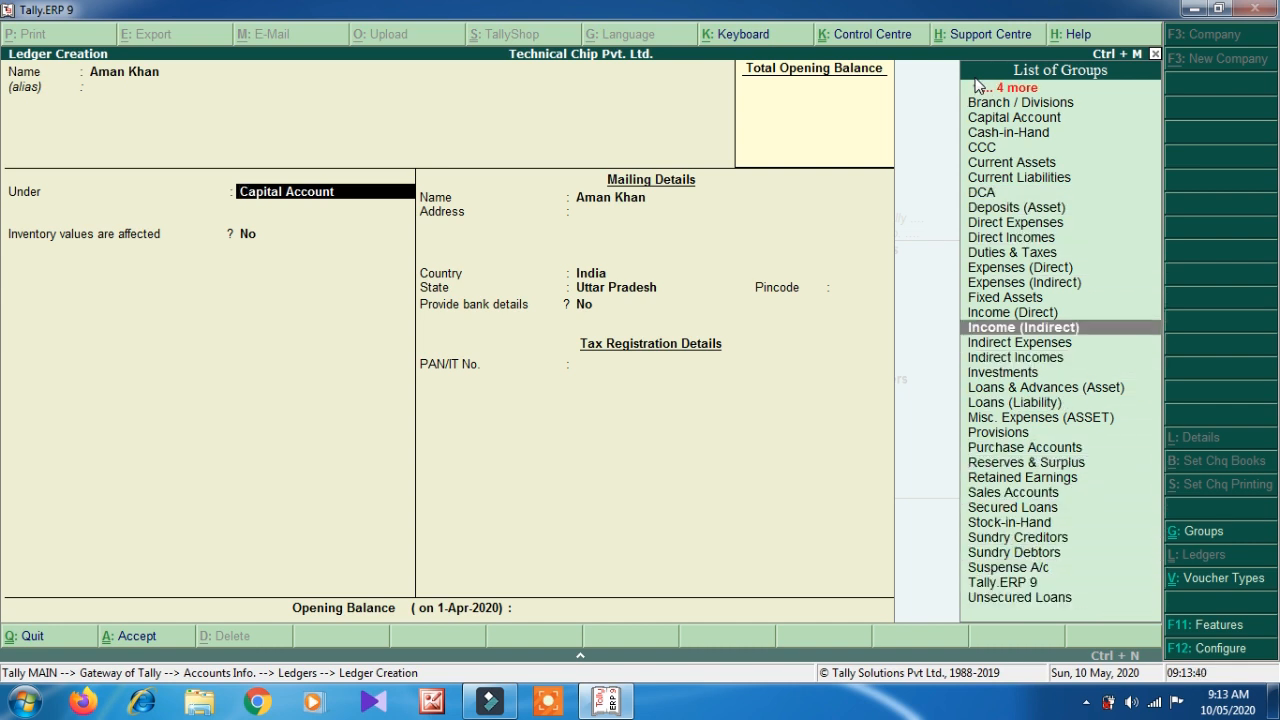
key(Return)
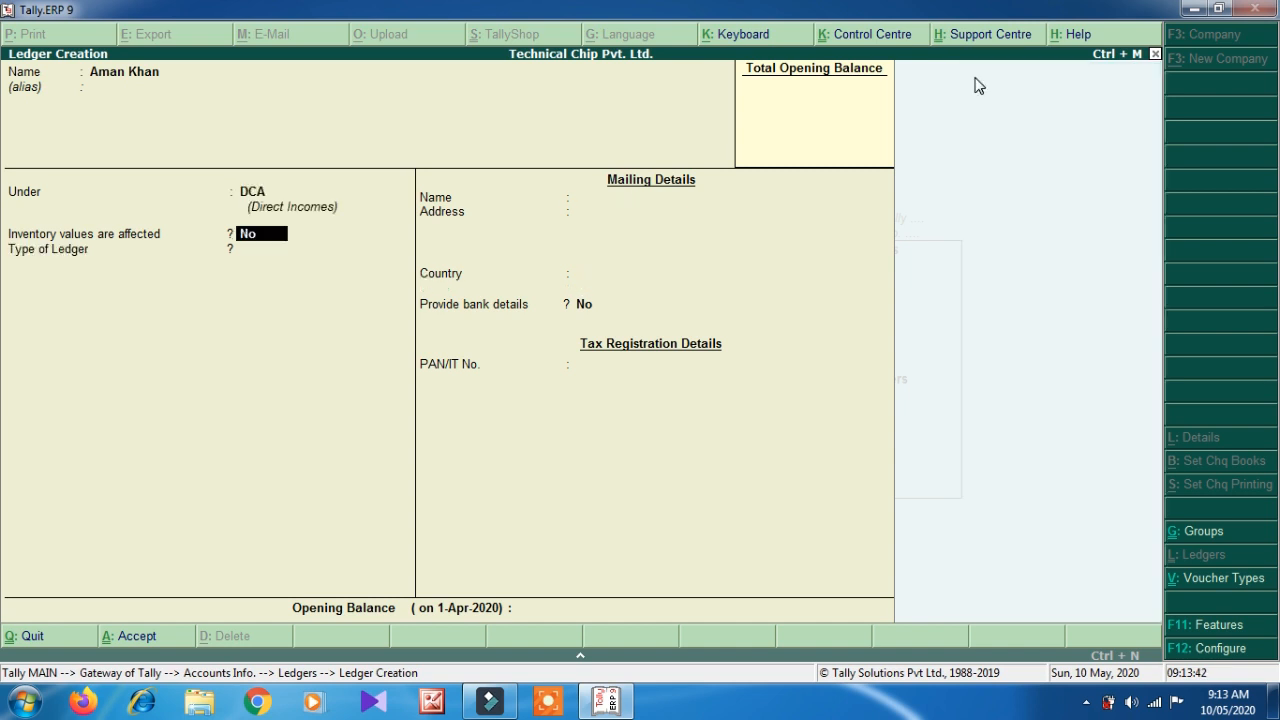
key(Return)
key(Return)
key(Return)
key(Return)
key(Return)
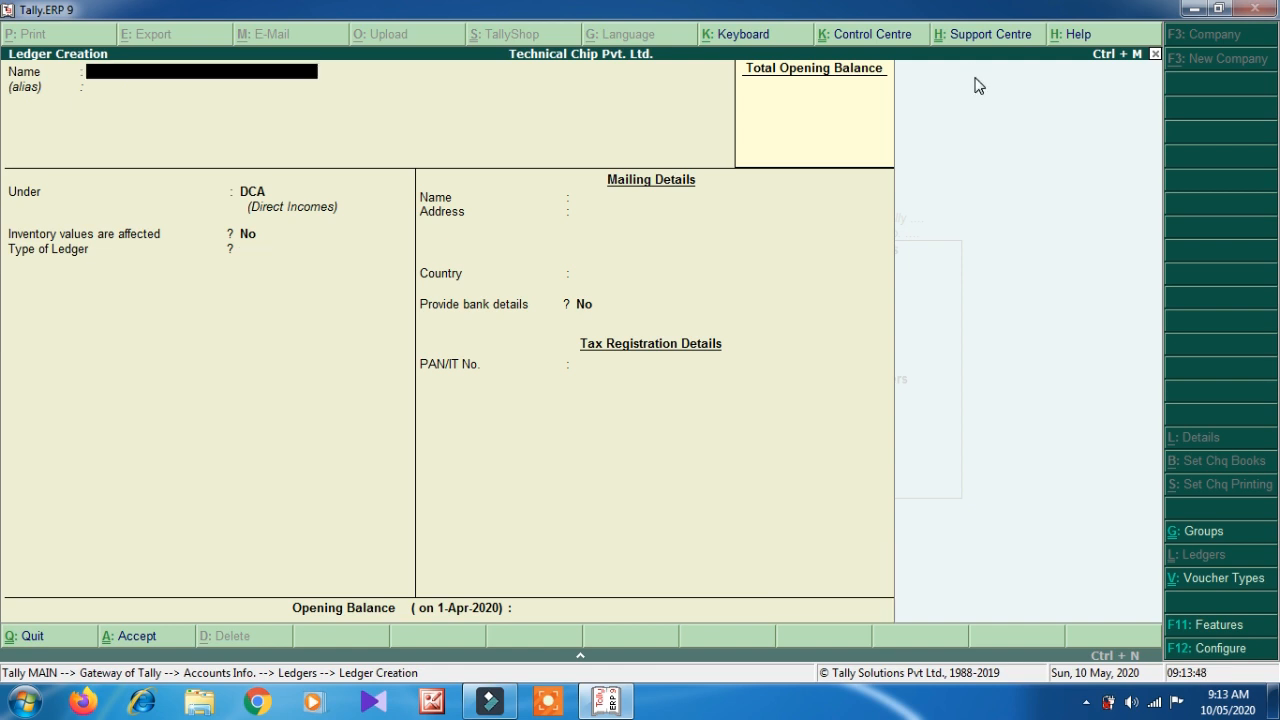
- Create student ledgers under CCC and Tally.ERP 9 with ledger type Not Applicable
key(Return)
key(Return)
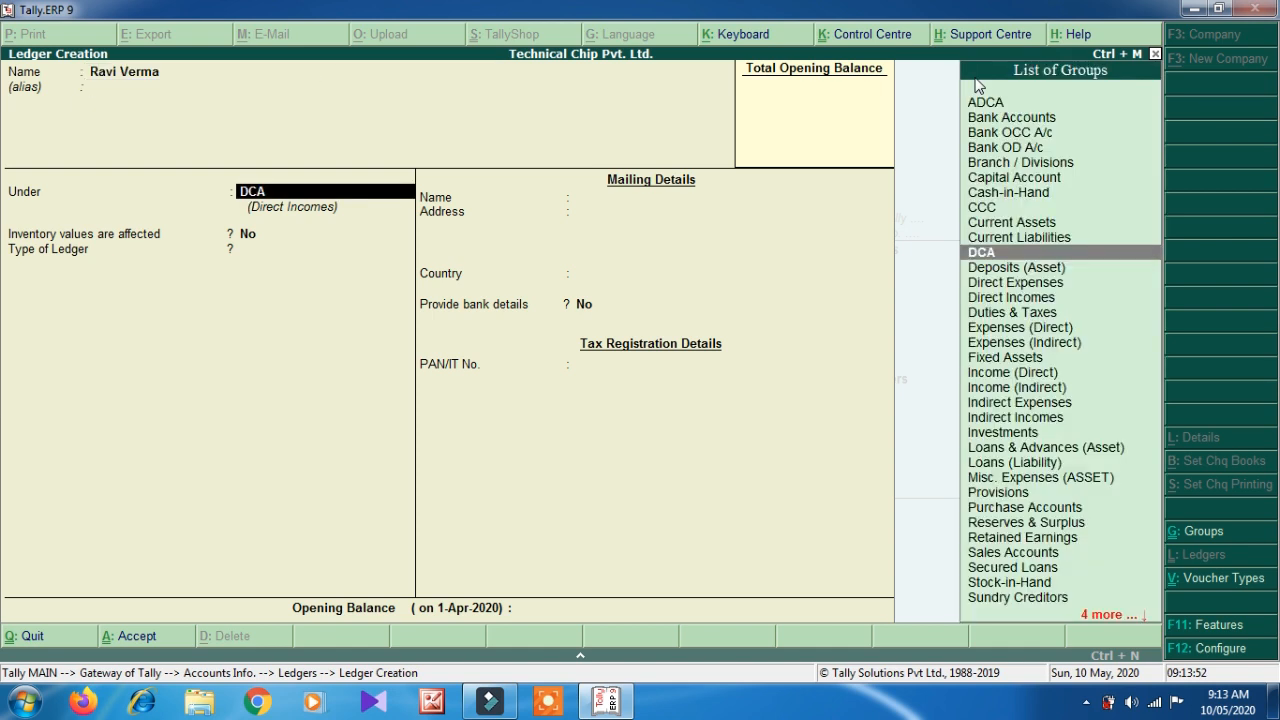
text(cc)
key(Return)
key(Return)
key(Return)
key(Return)
key(Return)
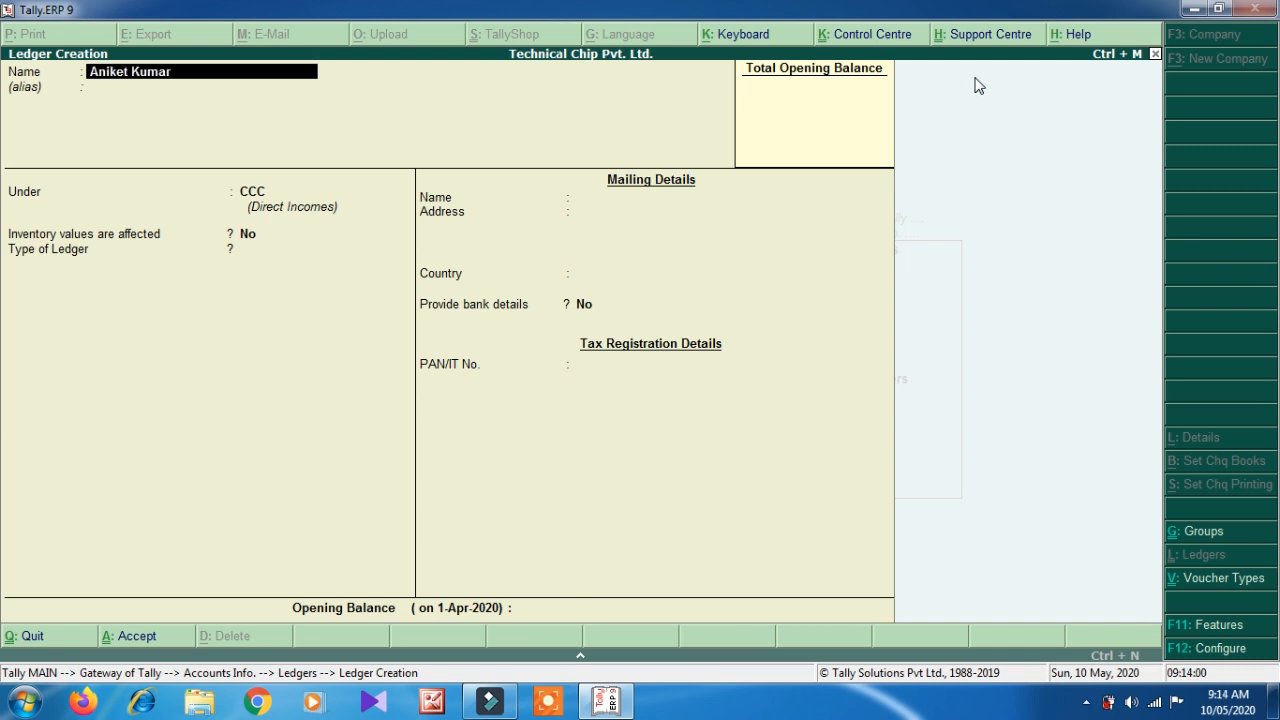
key(Return)
key(Return)
key(Return)
key(Return)
key(Return)
key(Return)
key(Return)
text(Salim)
key(Return)
key(Return)
text(Tall)
key(Return)
key(Return)
key(Return)
key(Return)
key(Return)
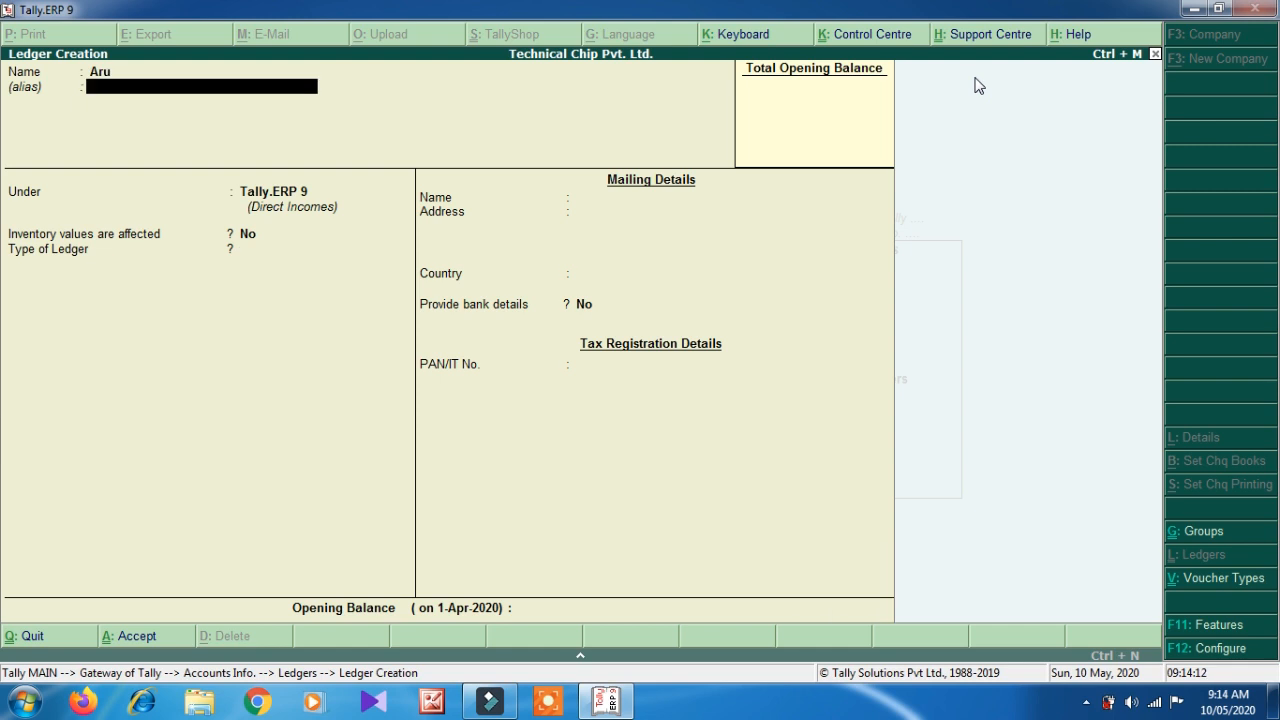
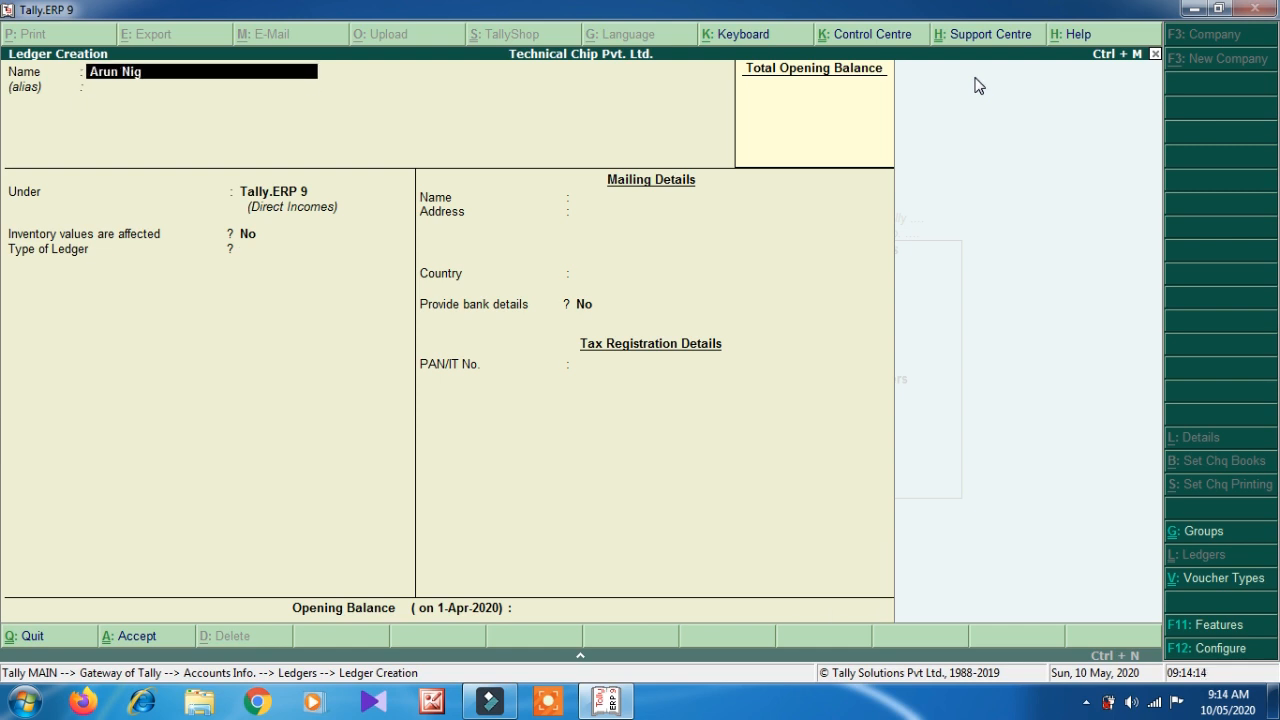
- Add further student ledgers under ADCA, then leave Ledger Creation for Gateway of Tally
key(Return)
key(Return)
key(Return)
key(Return)
key(Return)
key(Return)
key(Return)
key(Return)
key(Return)
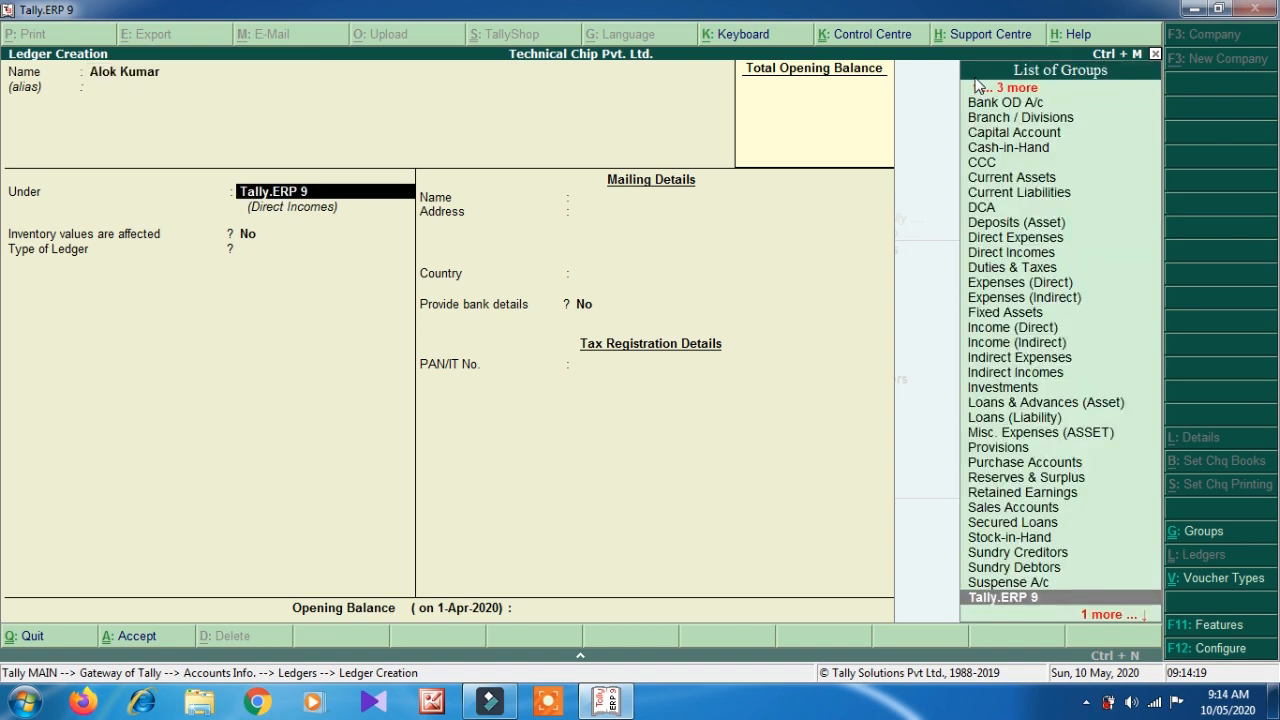
text(ad)
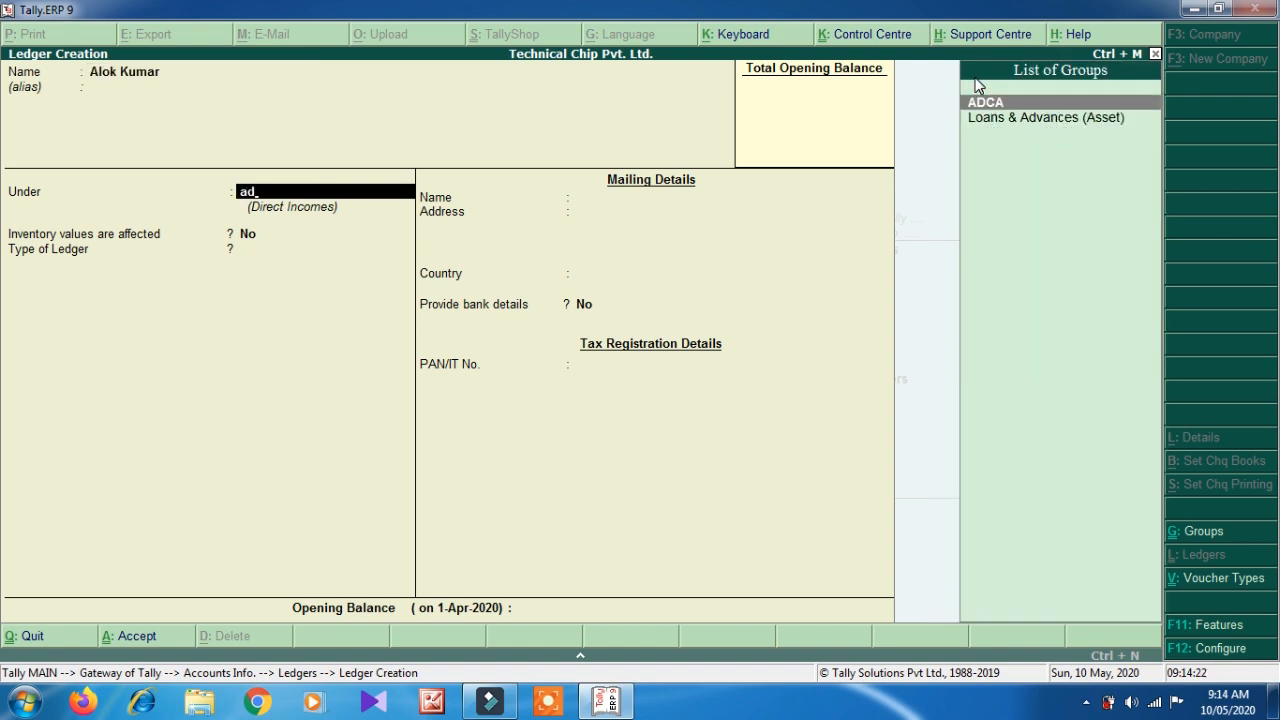
key(Return)
key(Return)
key(Return)
key(Return)
key(Return)
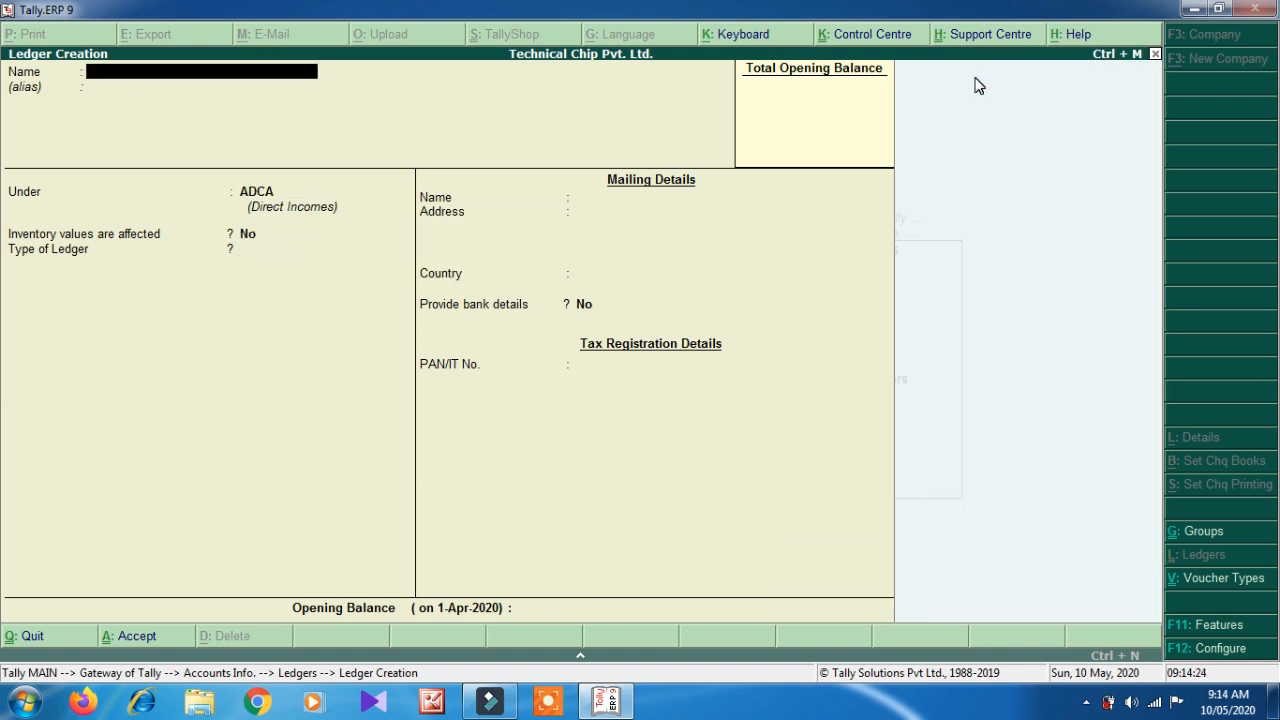
key(Return)
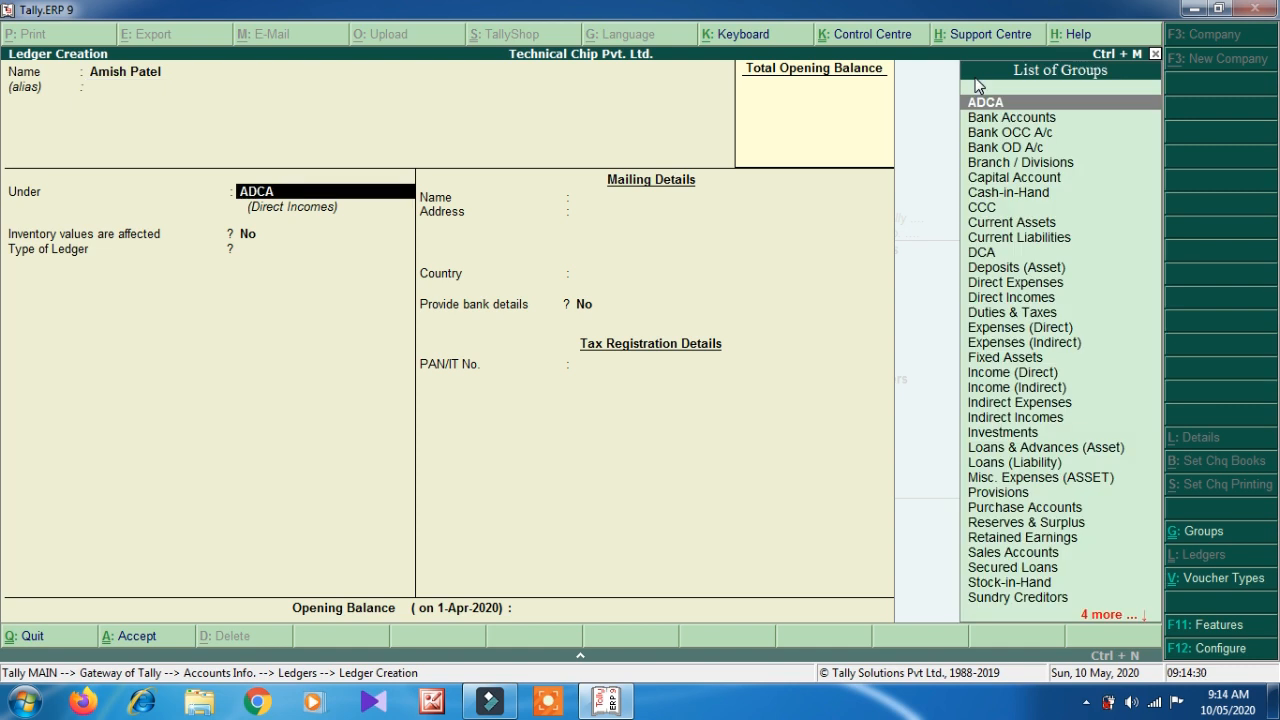
key(Down)
key(Down)
key(Down)
key(Down)
key(Down)
key(Down)
key(Down)
key(Return)
key(Return)
key(Return)
key(Return)
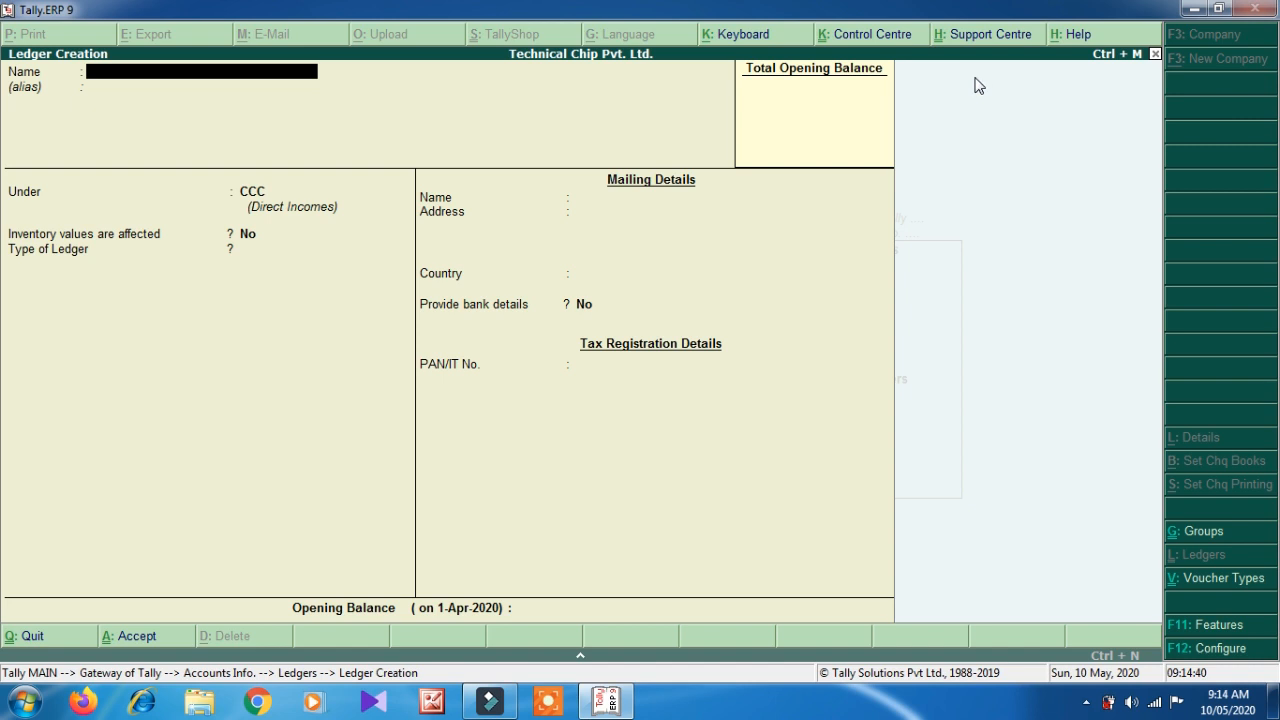
key(Escape)
key(Escape)
key(Escape)
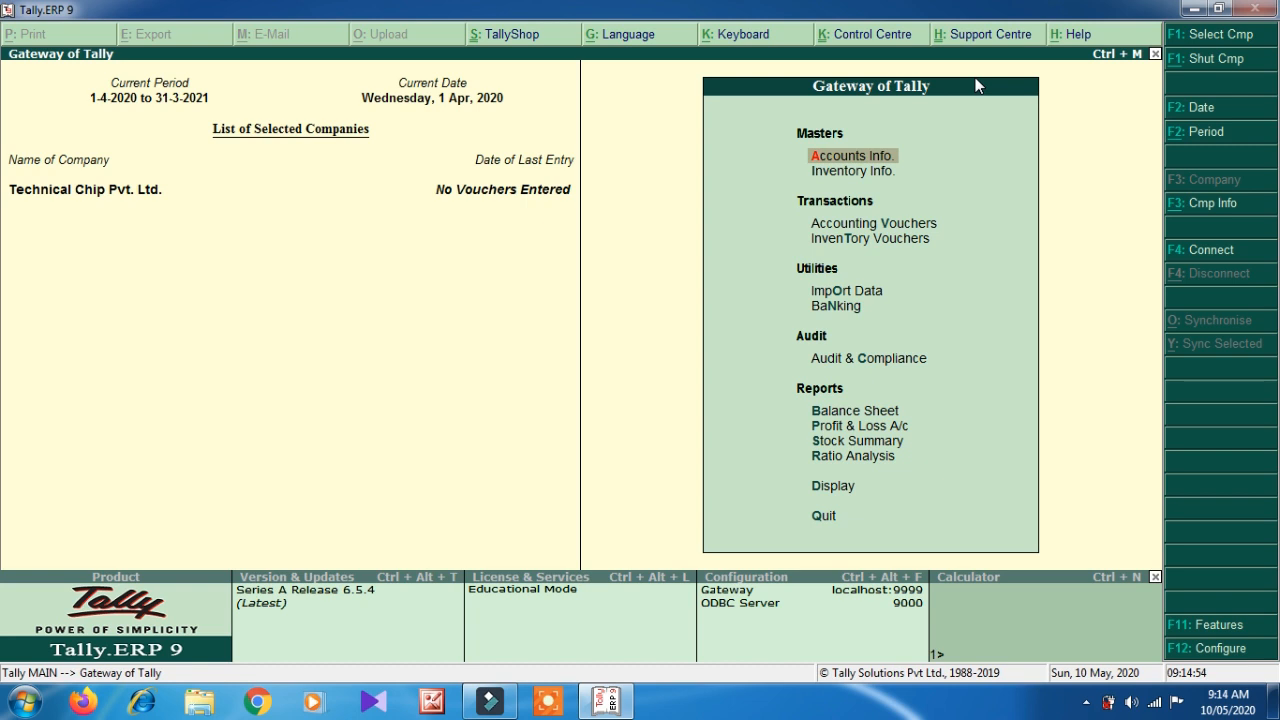
- Open Accounting Vouchers and settle on a blank Receipt voucher No. 1 dated 1-Apr-2020
key(Down)
key(Down)
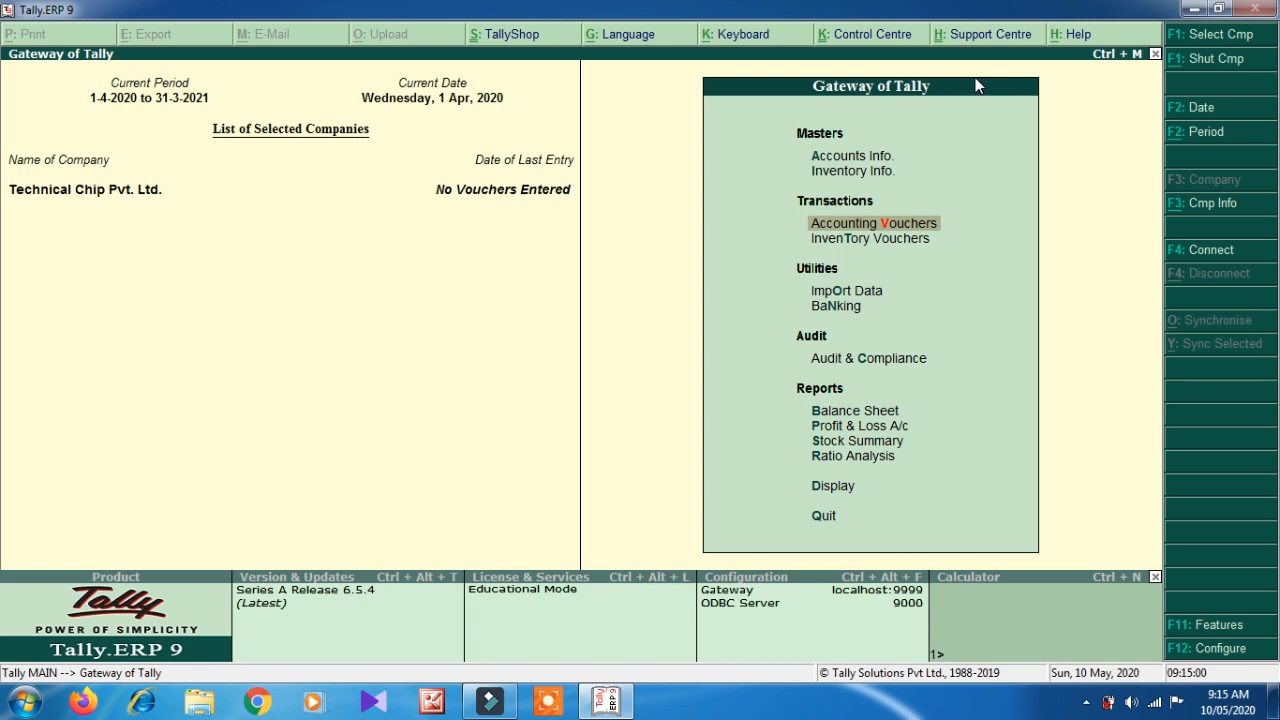
key(Return)
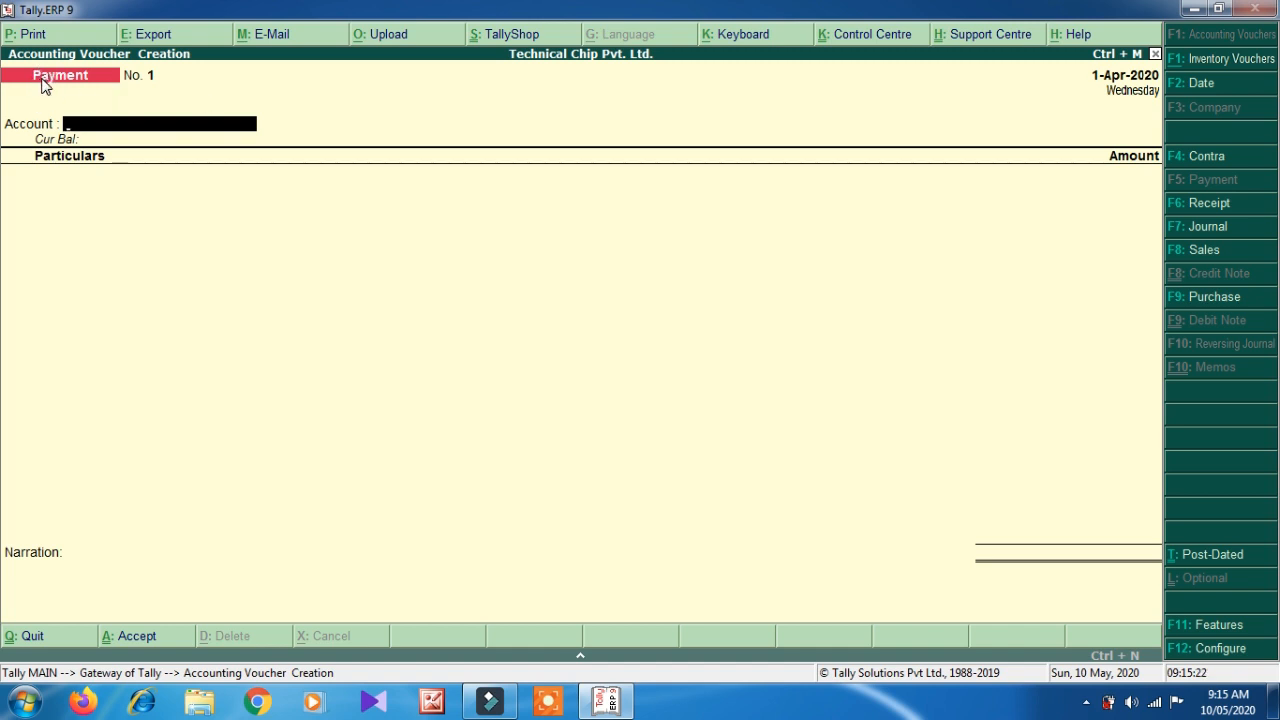
key(F6)
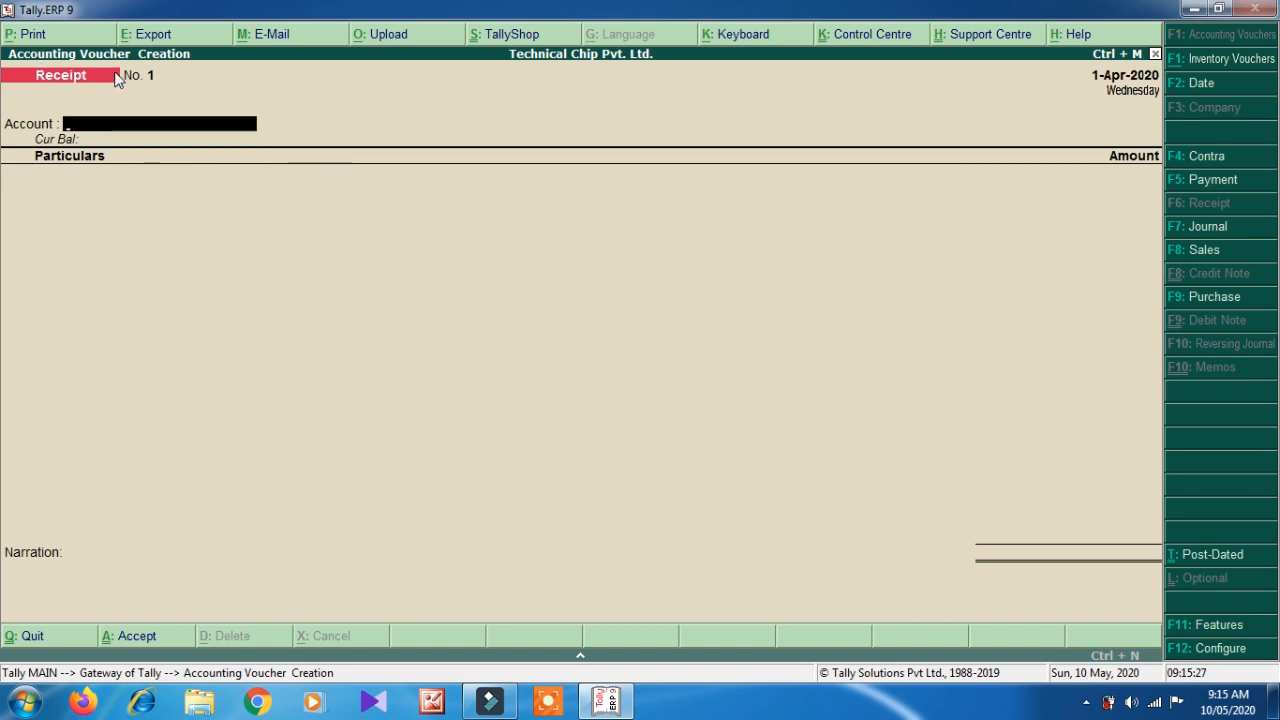
key(F4)
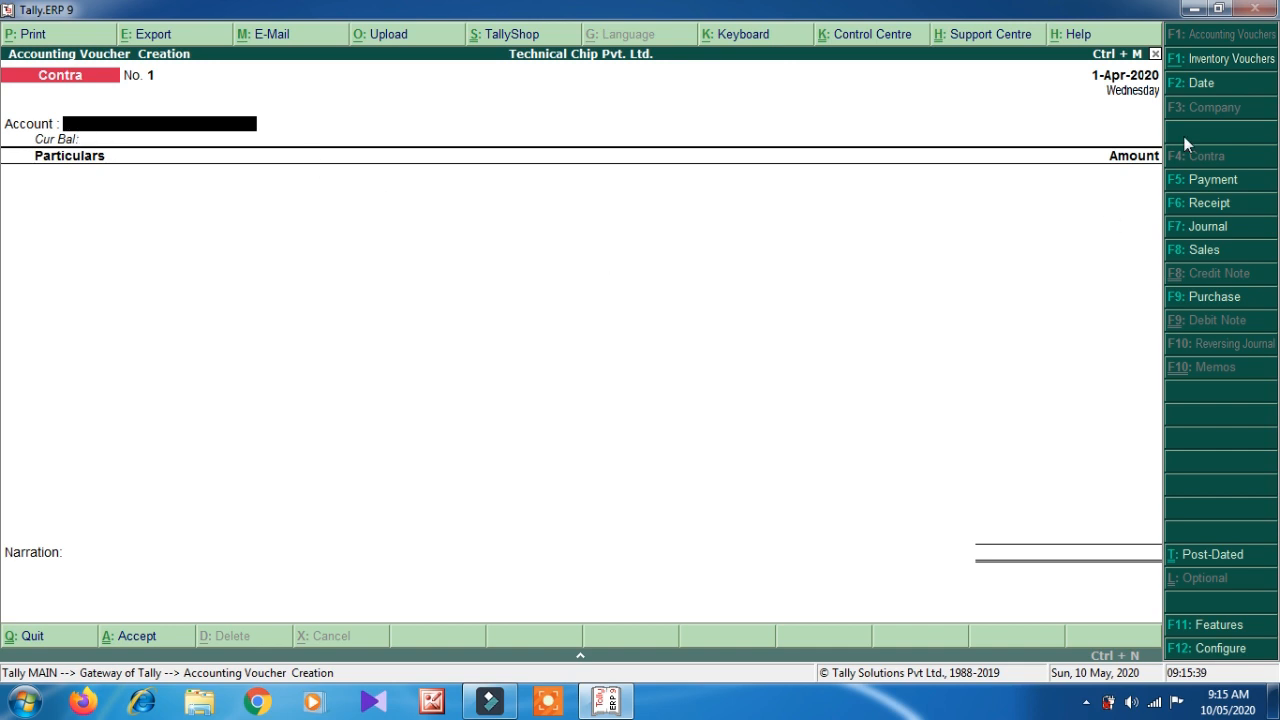
click(1210, 205)
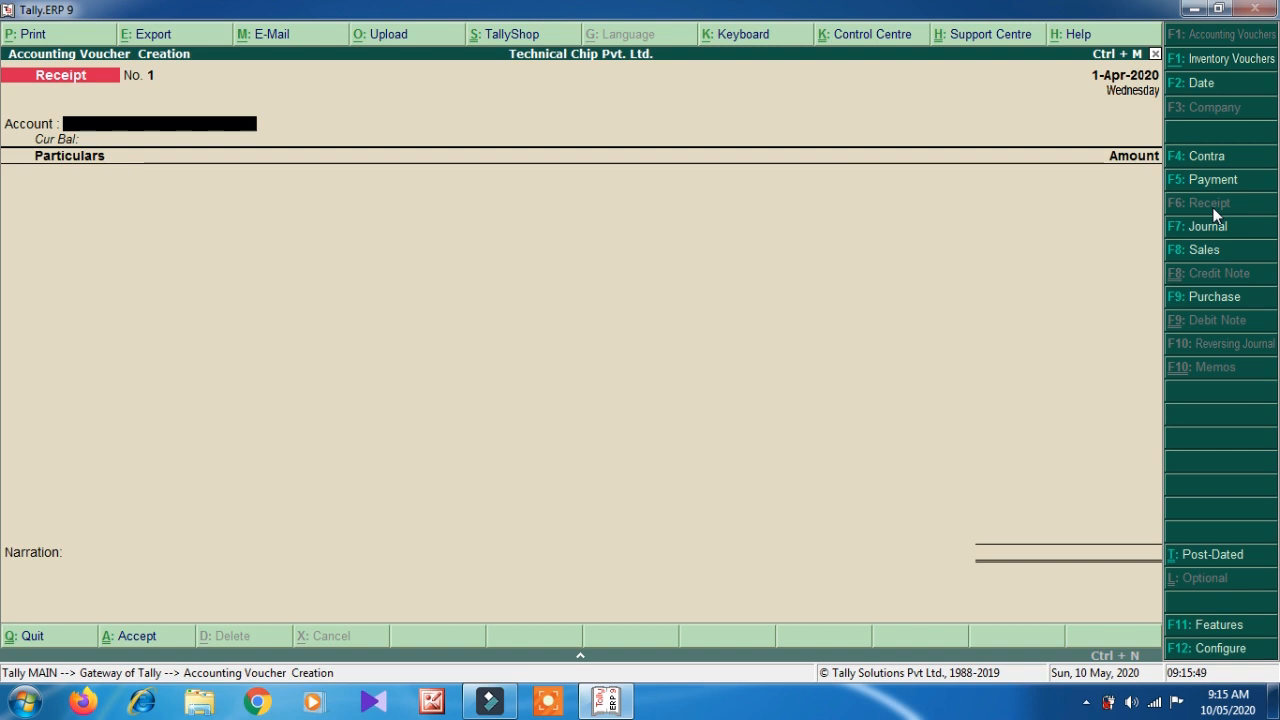
- Enter Cash as the account and the first student ledger for 1,000.00 in Particulars
key(space)
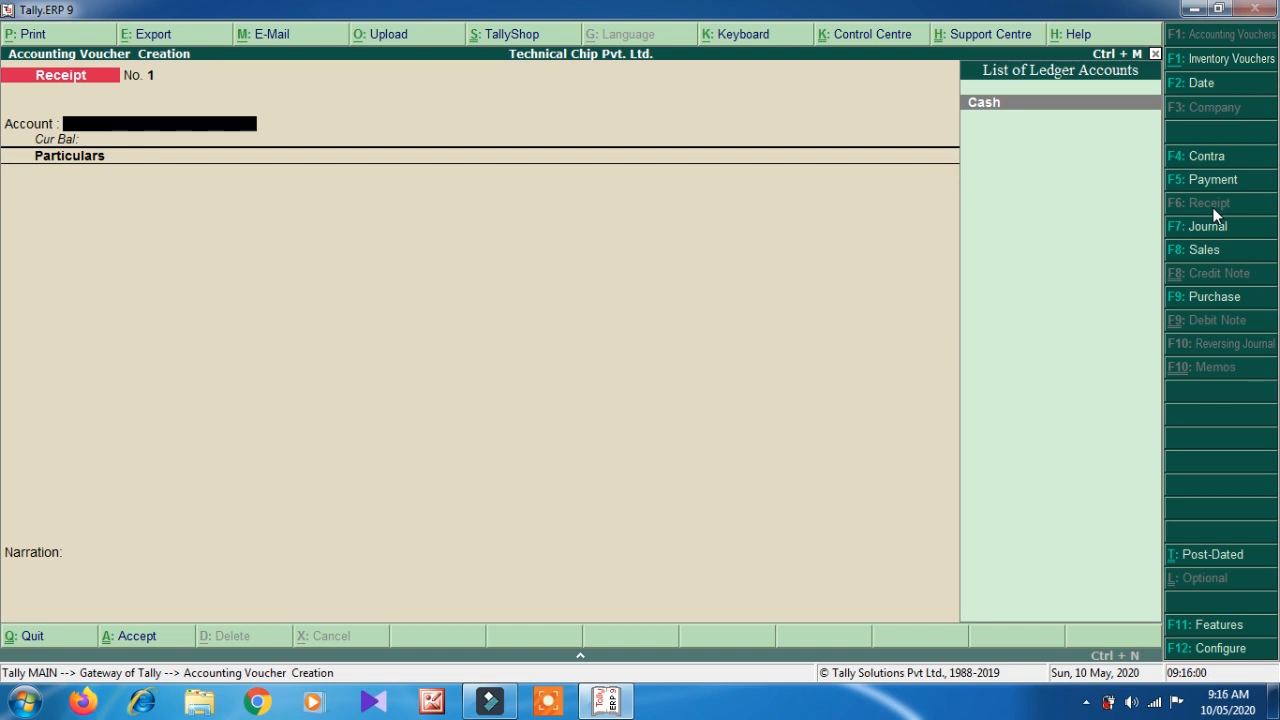
key(Return)
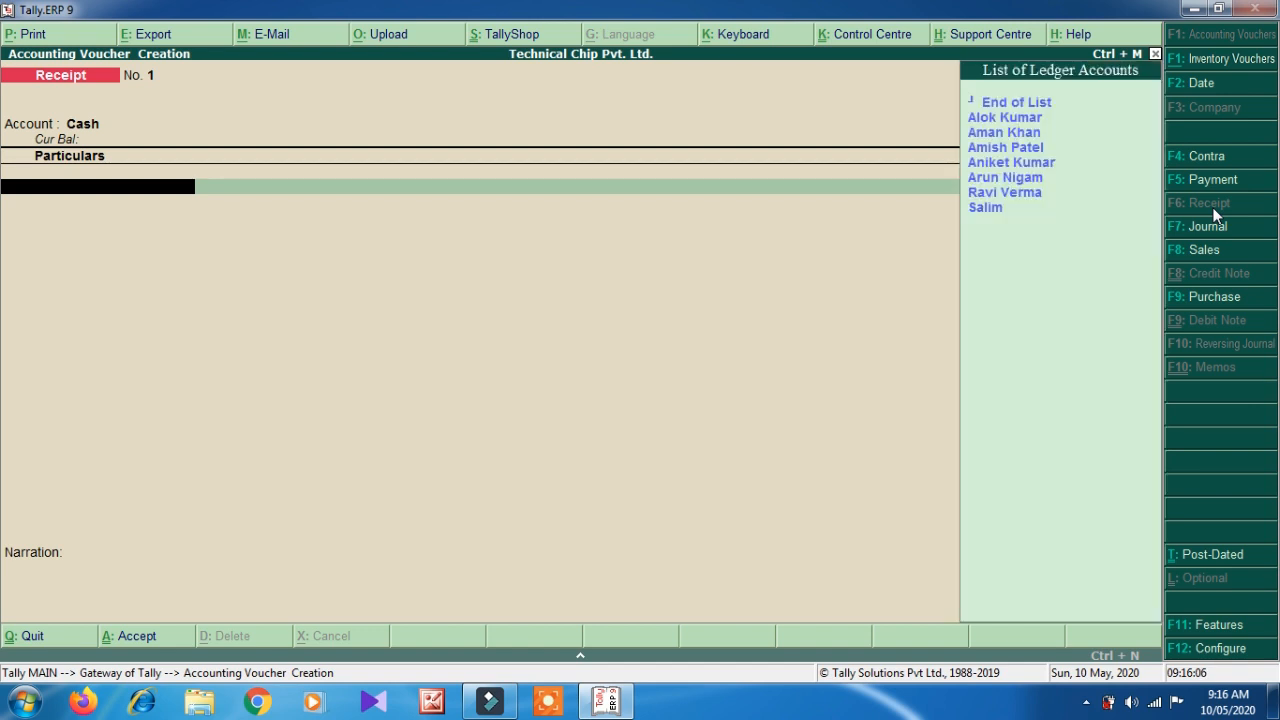
key(Down)
key(Down)
key(Down)
key(Down)
key(Down)
key(Down)
key(Down)
key(Up)
key(Up)
key(Up)
key(Up)
key(Up)
key(Up)
key(Down)
key(Down)
key(Down)
key(Down)
key(Down)
key(Down)
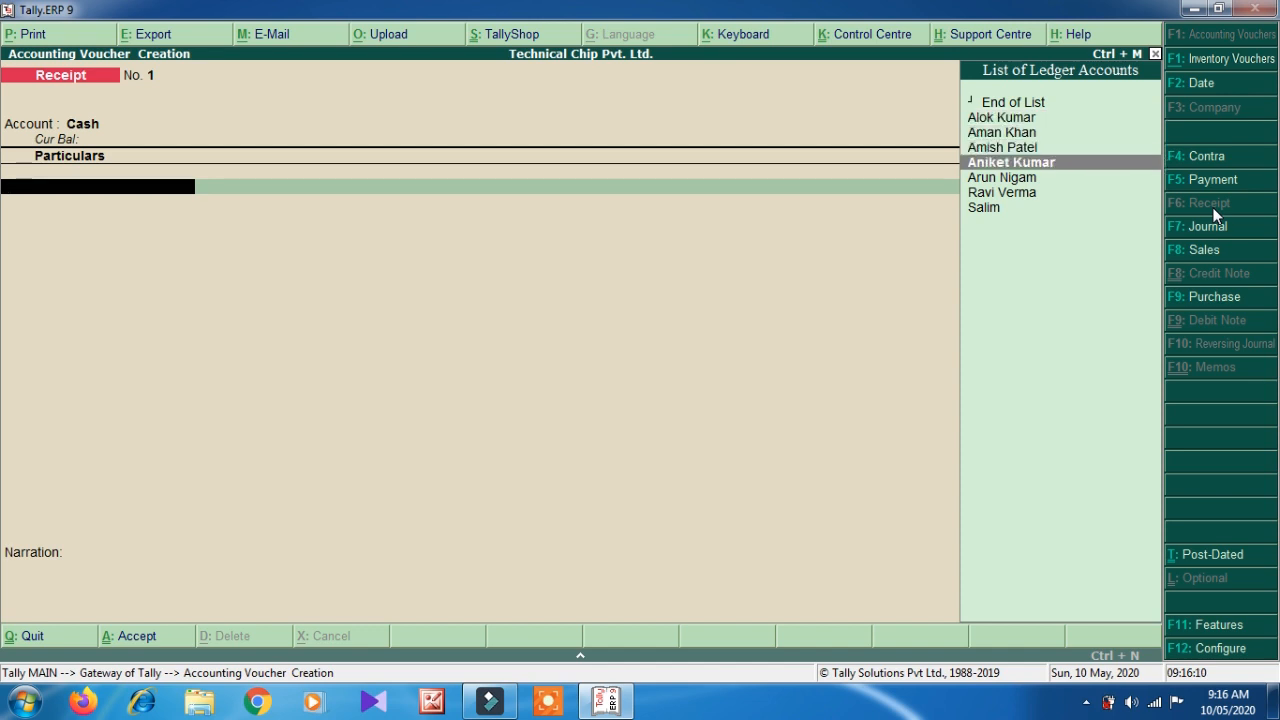
key(Up)
key(Up)
key(Up)
key(Up)
key(Up)
key(Up)
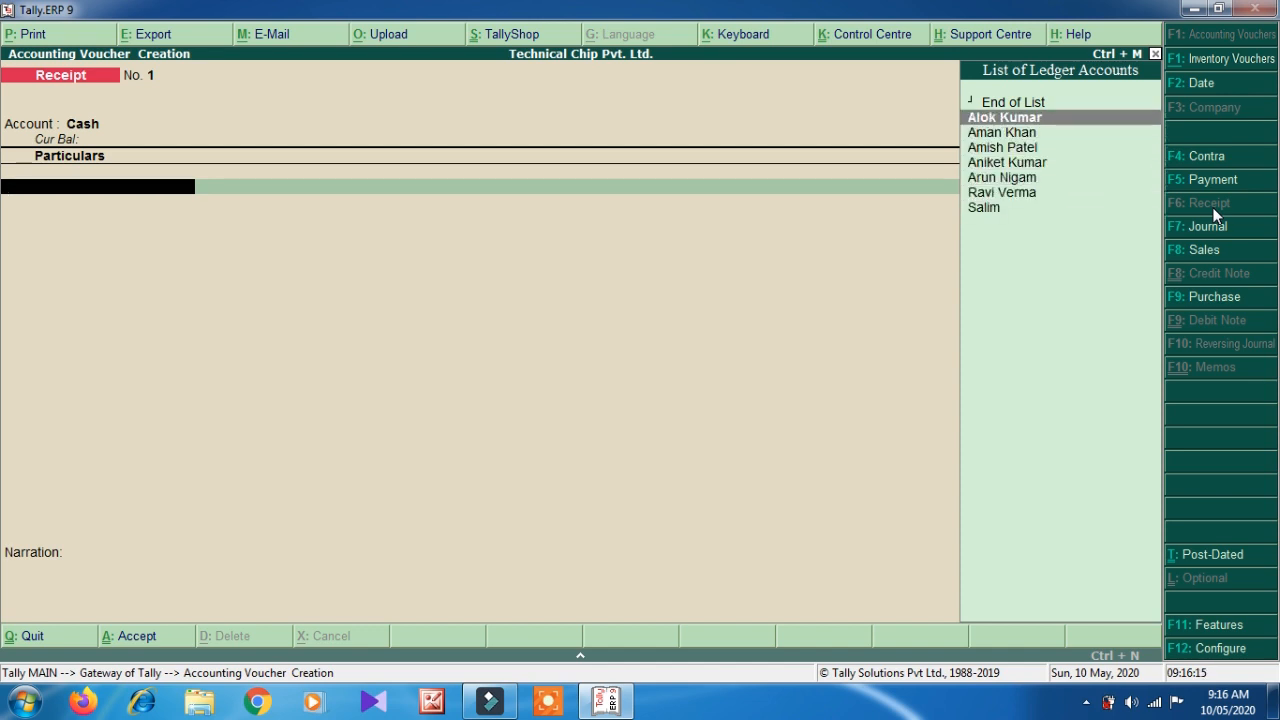
key(Return)
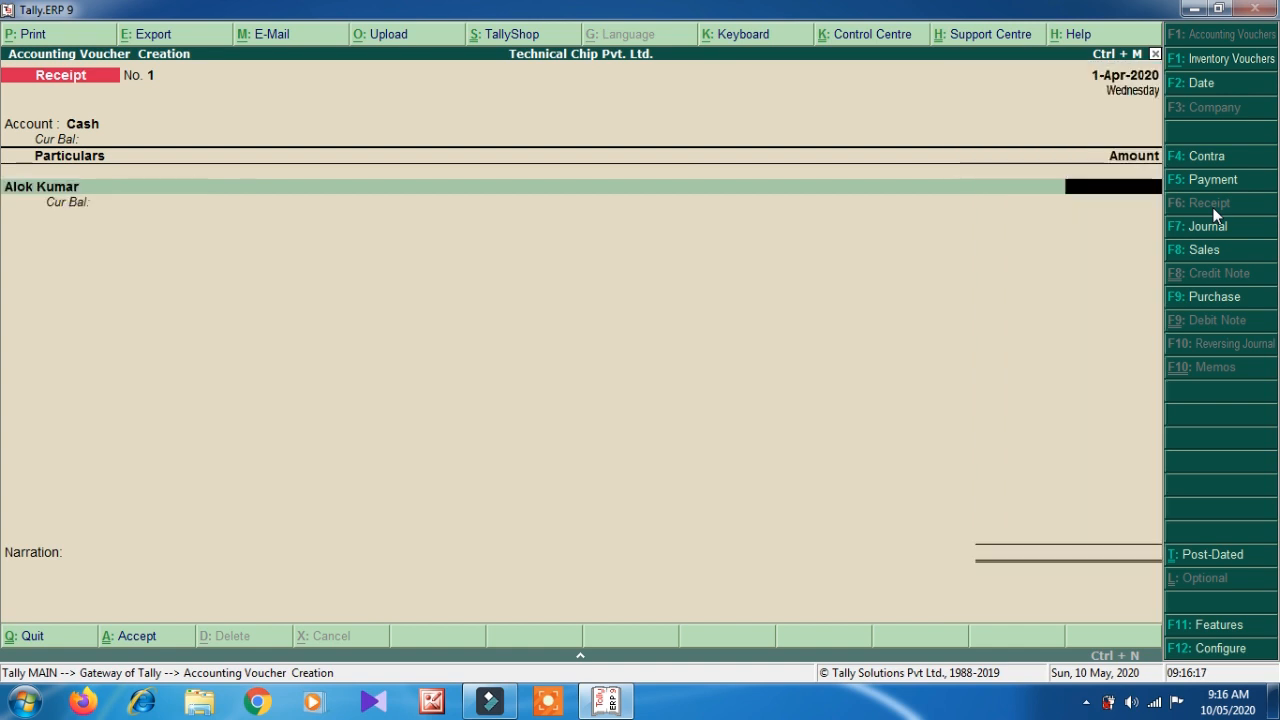
text(1)
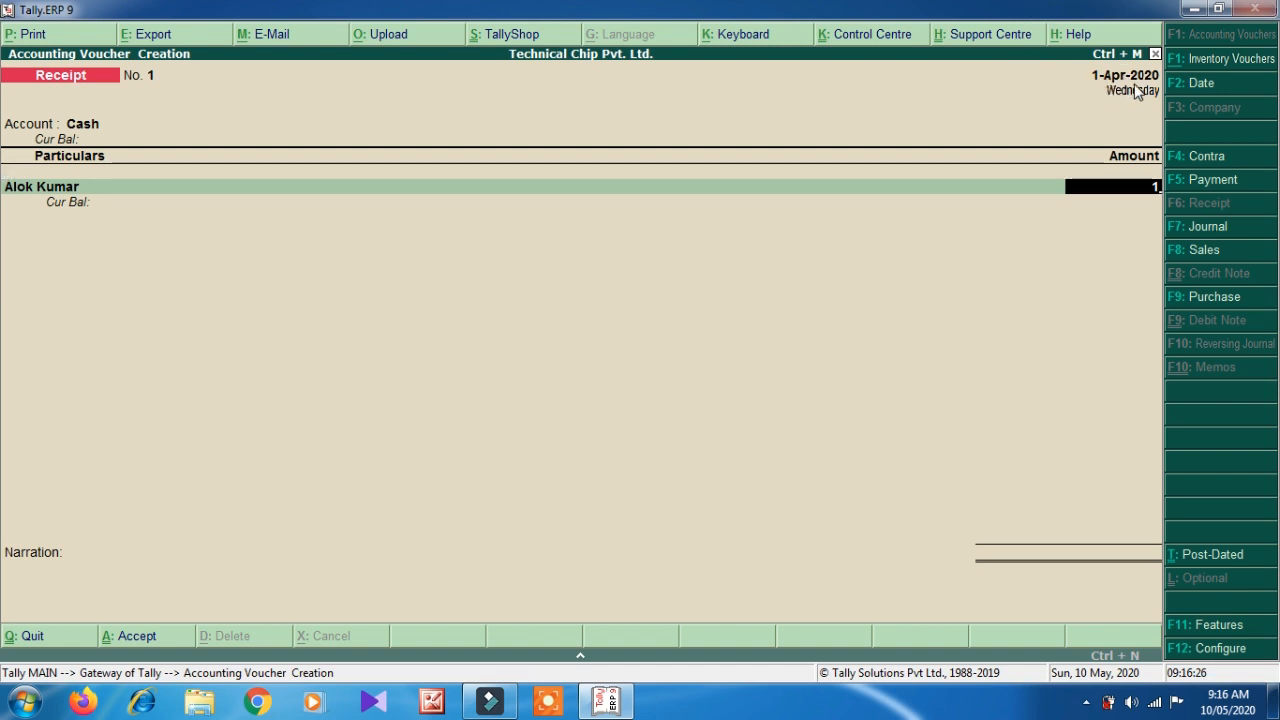
text(0000)
key(BackSpace)
key(Return)
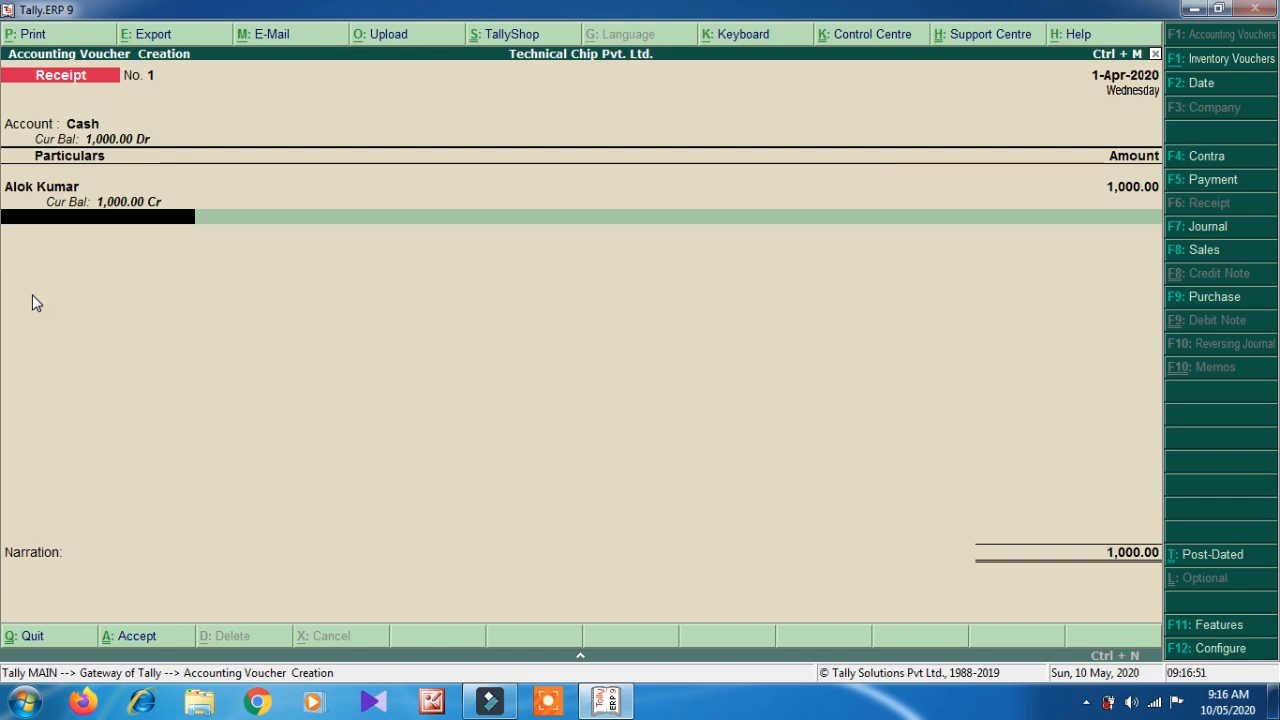
- Add a narration recording fees received from the student for April 2020, then save Receipt No. 1
key(Return)
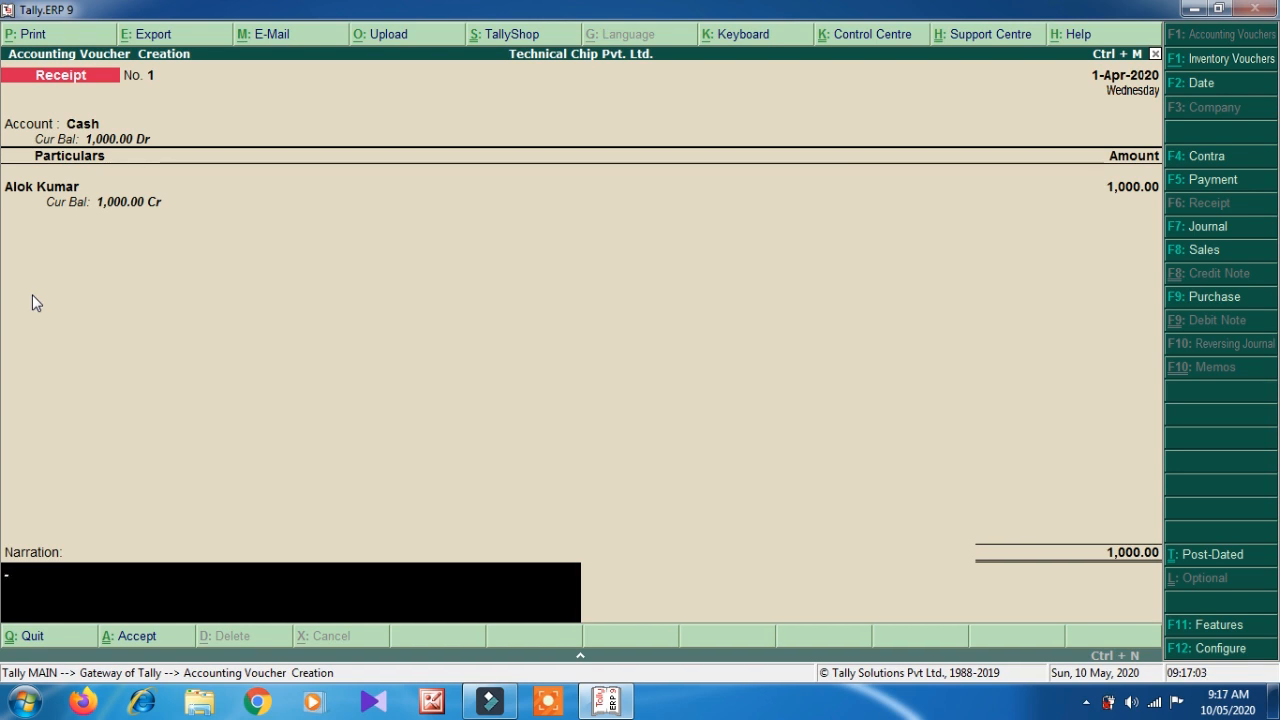
text(b)
key(BackSpace)
text(fees rev)
key(BackSpace)
text(2020.)
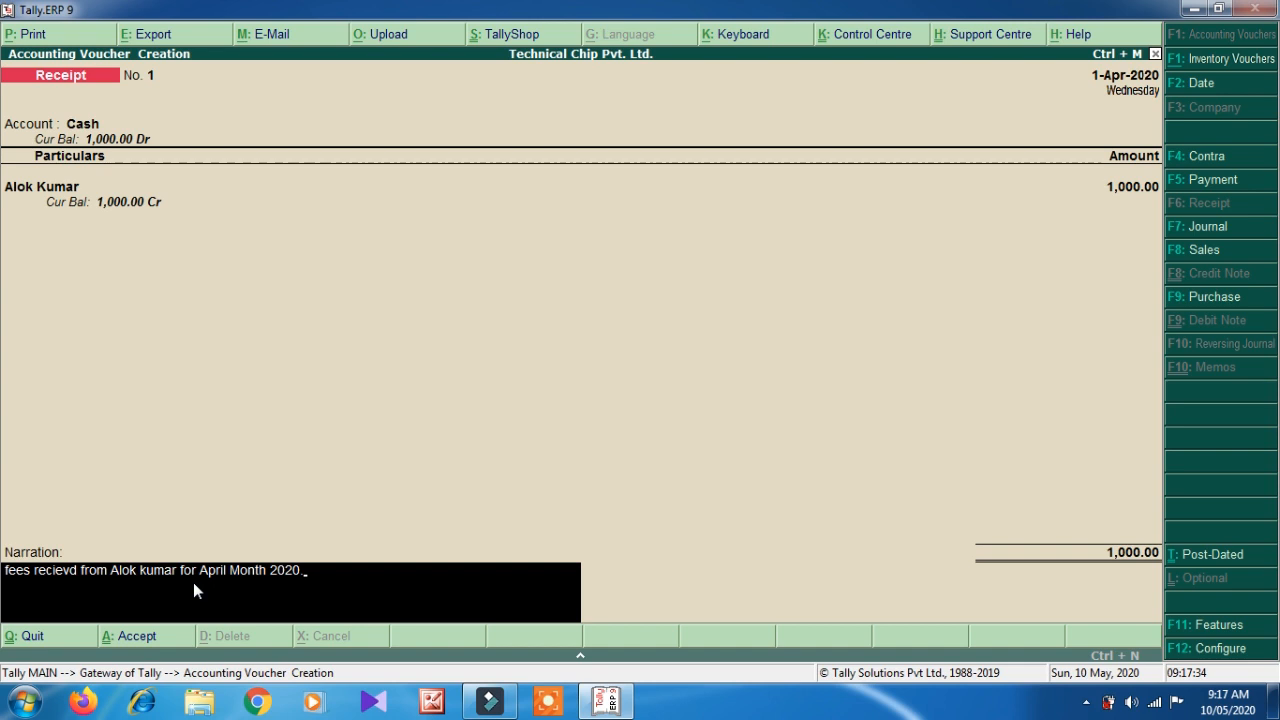
key(Return)
key(Return)
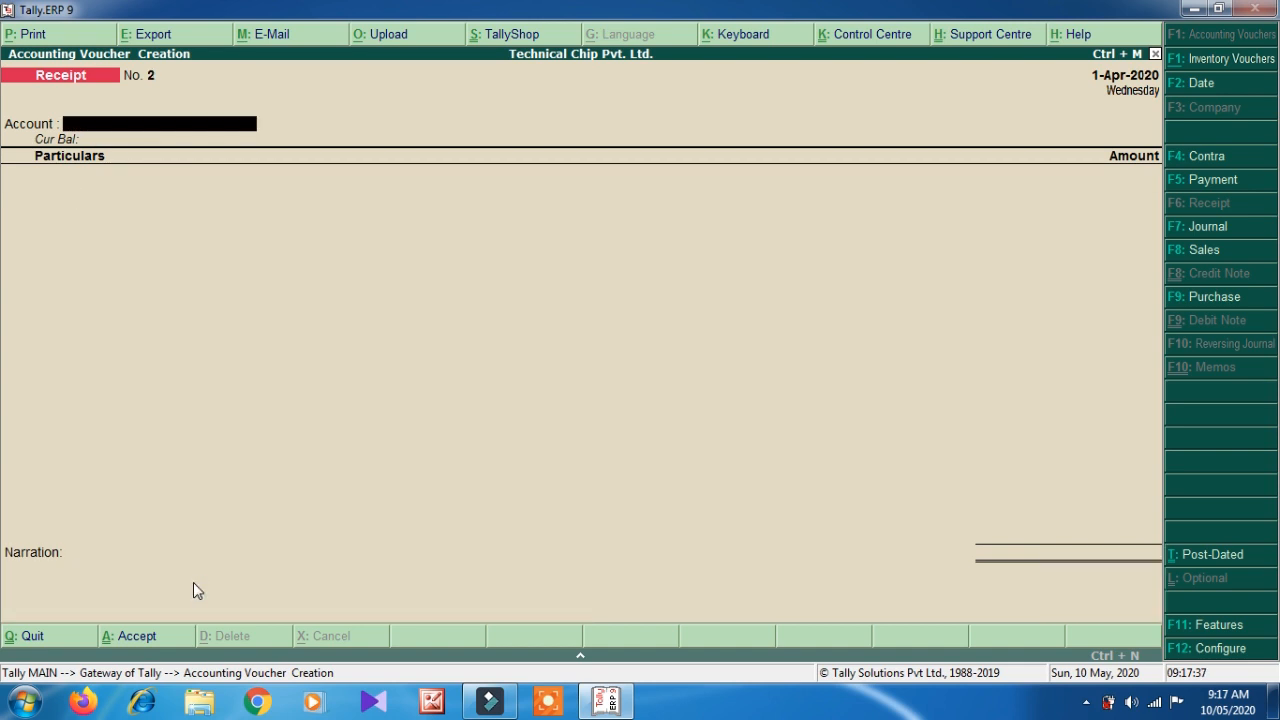
- Post cash receipts from student ledgers for 1,200.00, 3,000.00 and 3,200.00
key(Return)
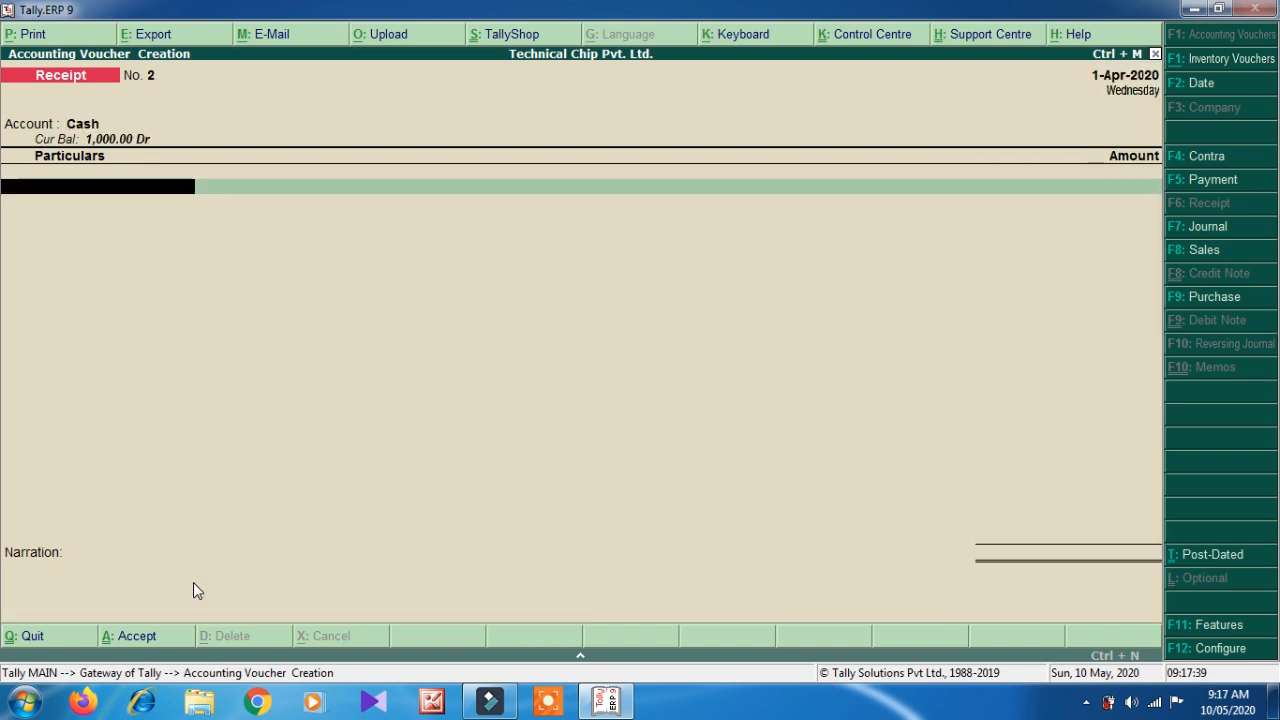
key(Down)
key(Down)
key(Return)
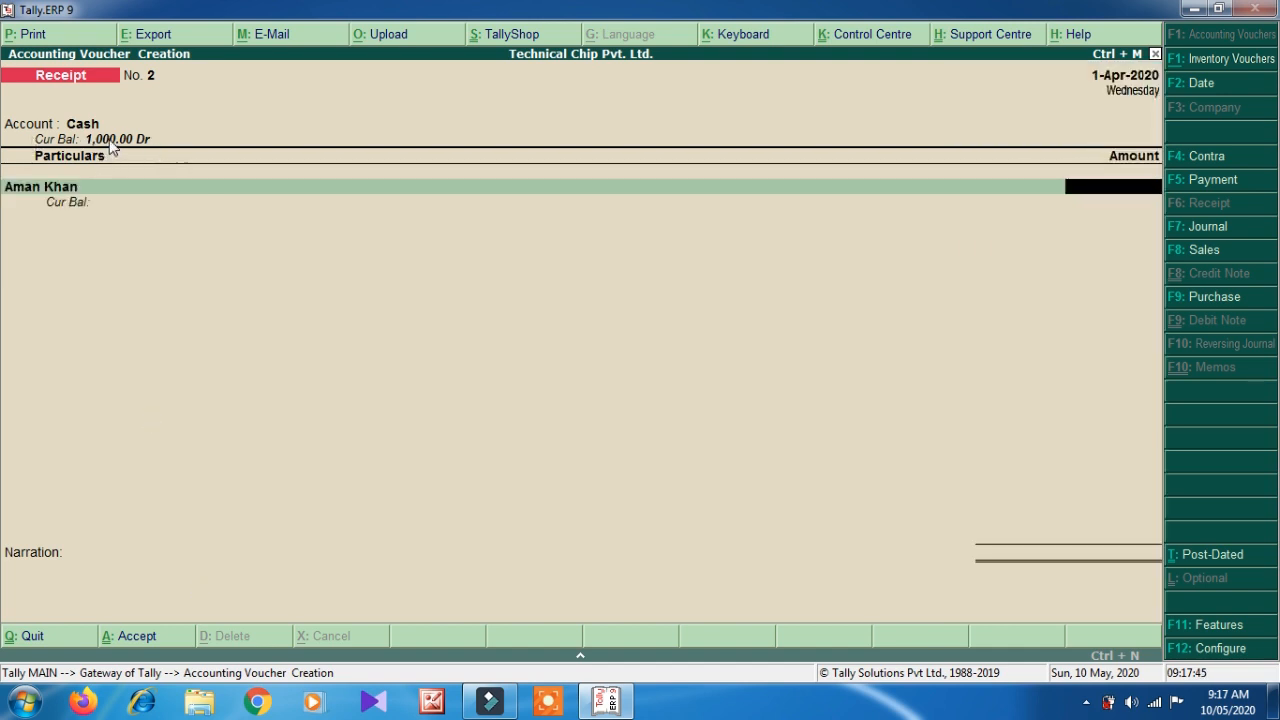
text(1200)
key(Return)
key(Return)
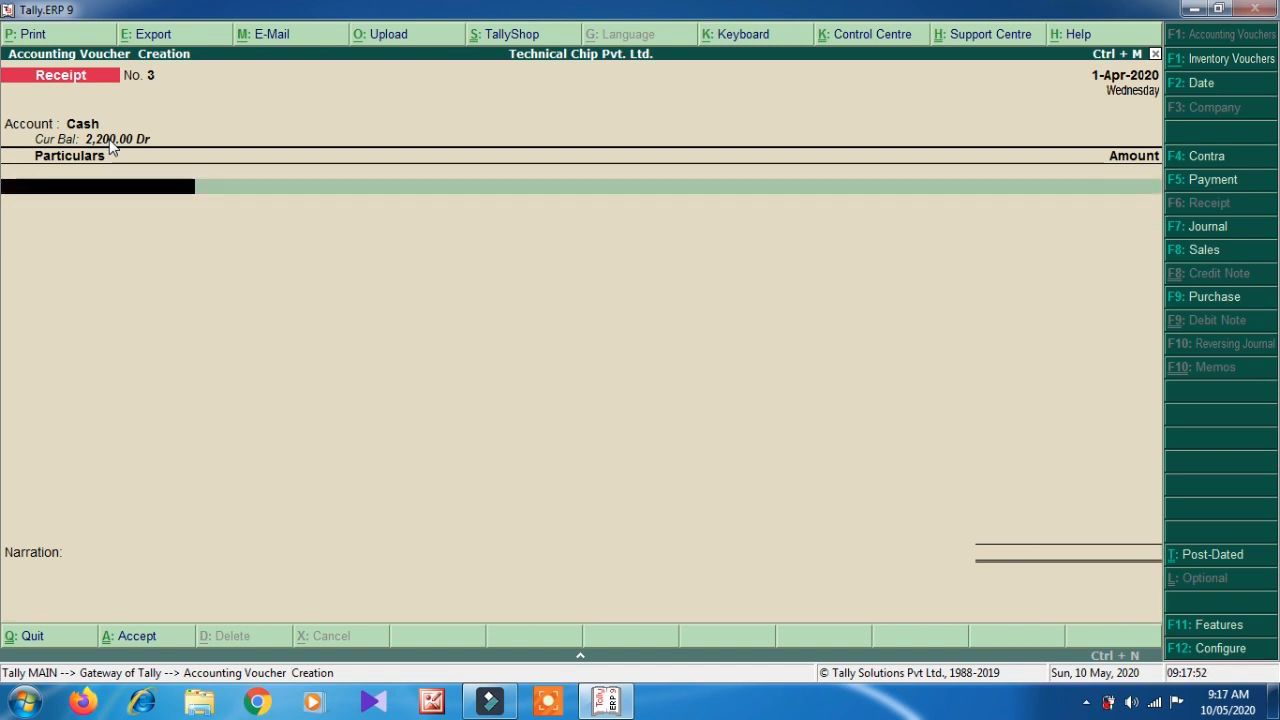
key(Down)
key(Down)
key(Down)
key(Return)
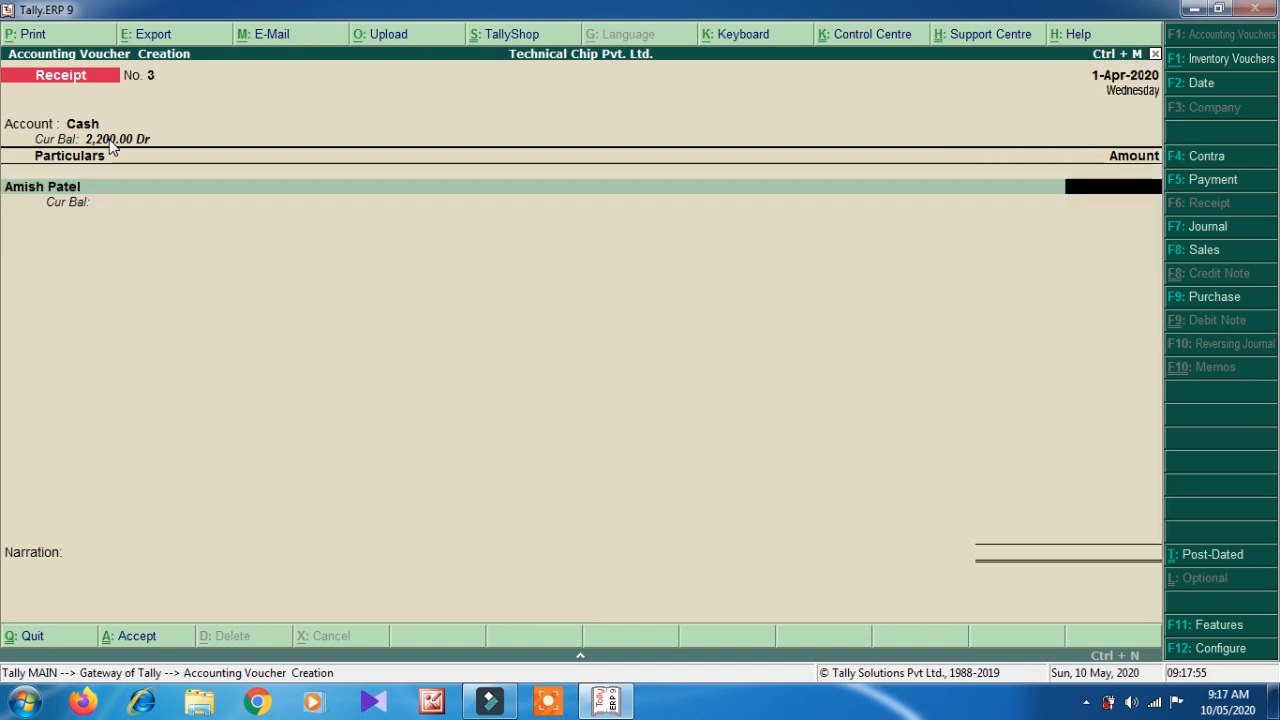
text(30000)
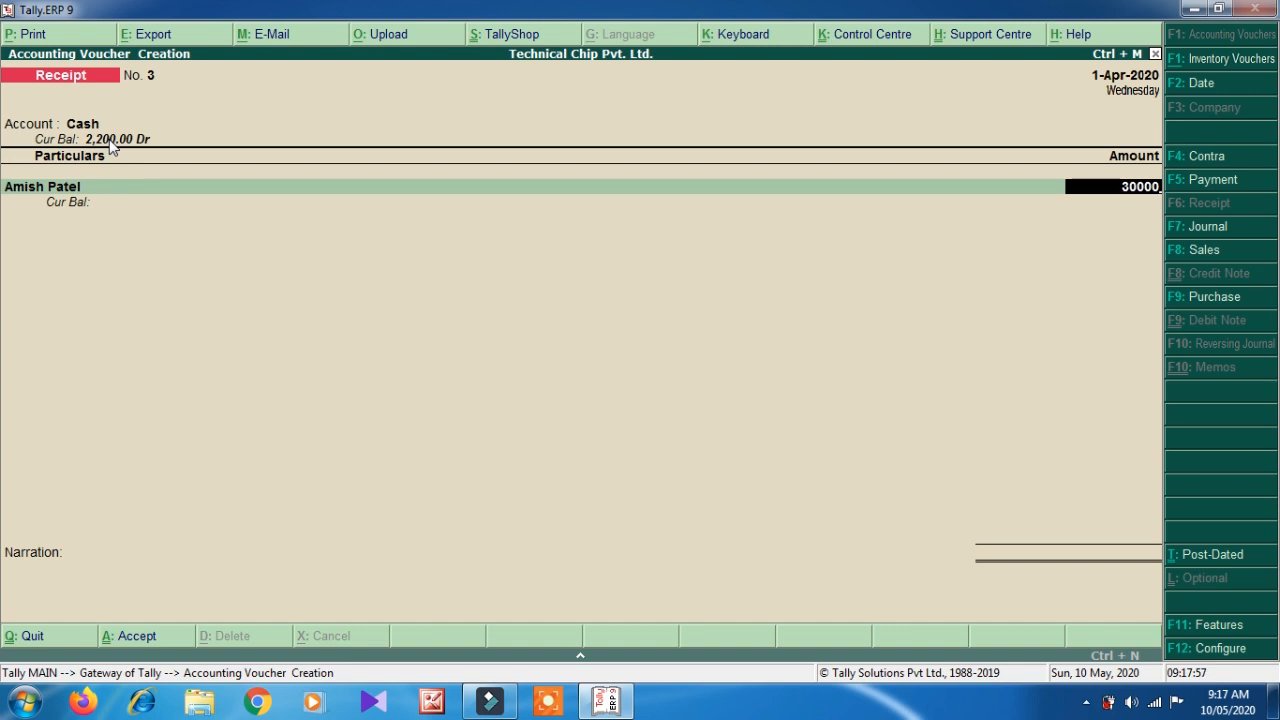
key(BackSpace)
key(Return)
key(Return)
key(Return)
key(Down)
key(Down)
key(Down)
key(Down)
key(Return)
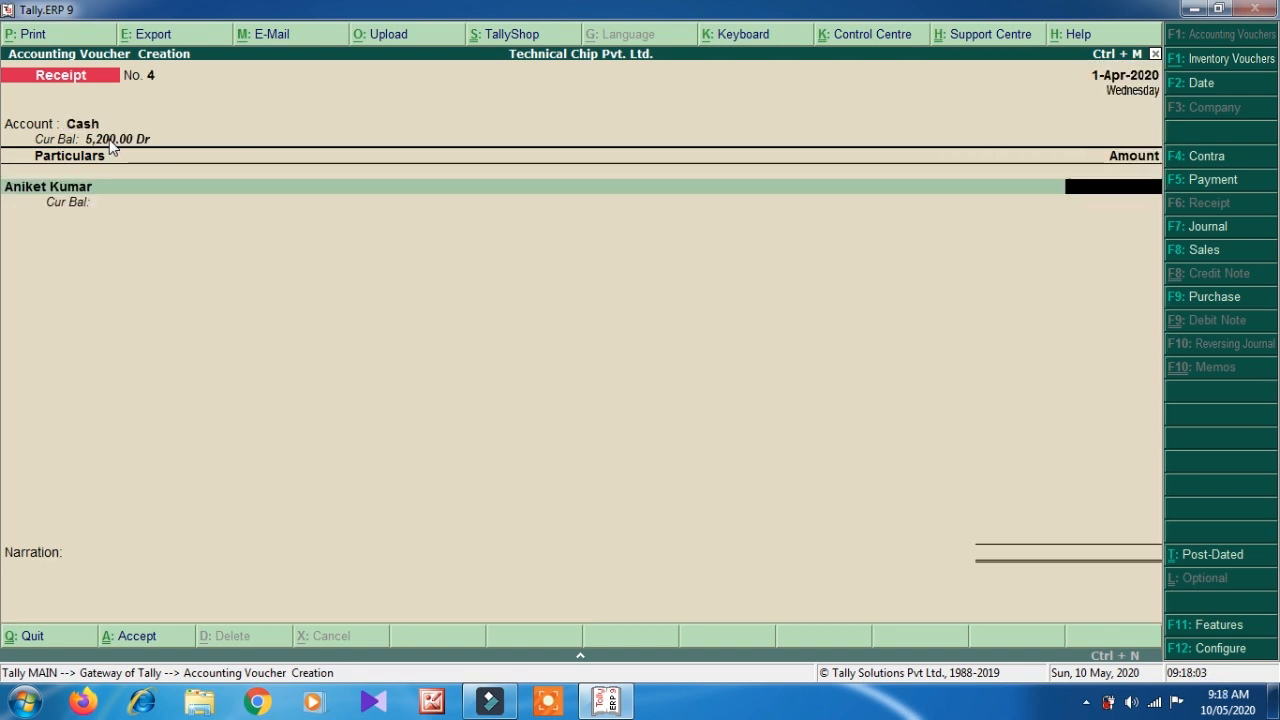
text(3200)
key(Return)
key(Return)
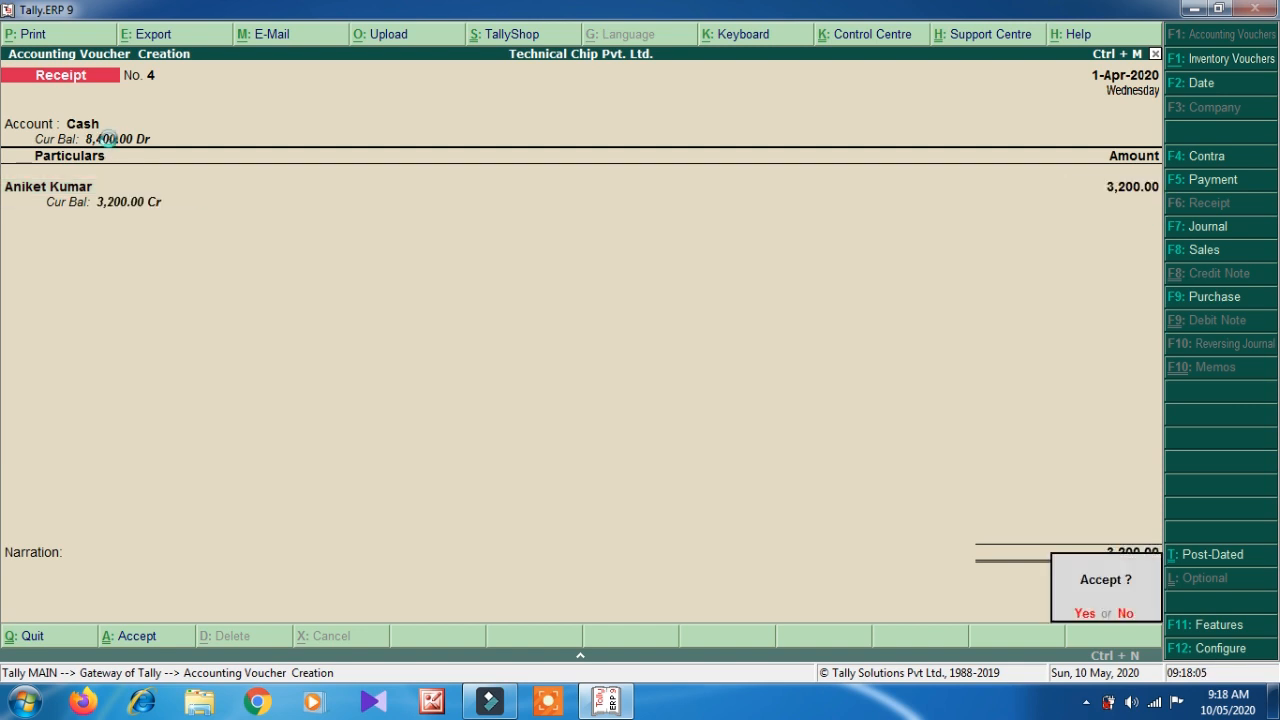
- Post Receipt No. 5 for 10,000.00 cash from the paying party's ledger
key(Return)
key(Down)
key(Down)
key(Down)
key(Down)
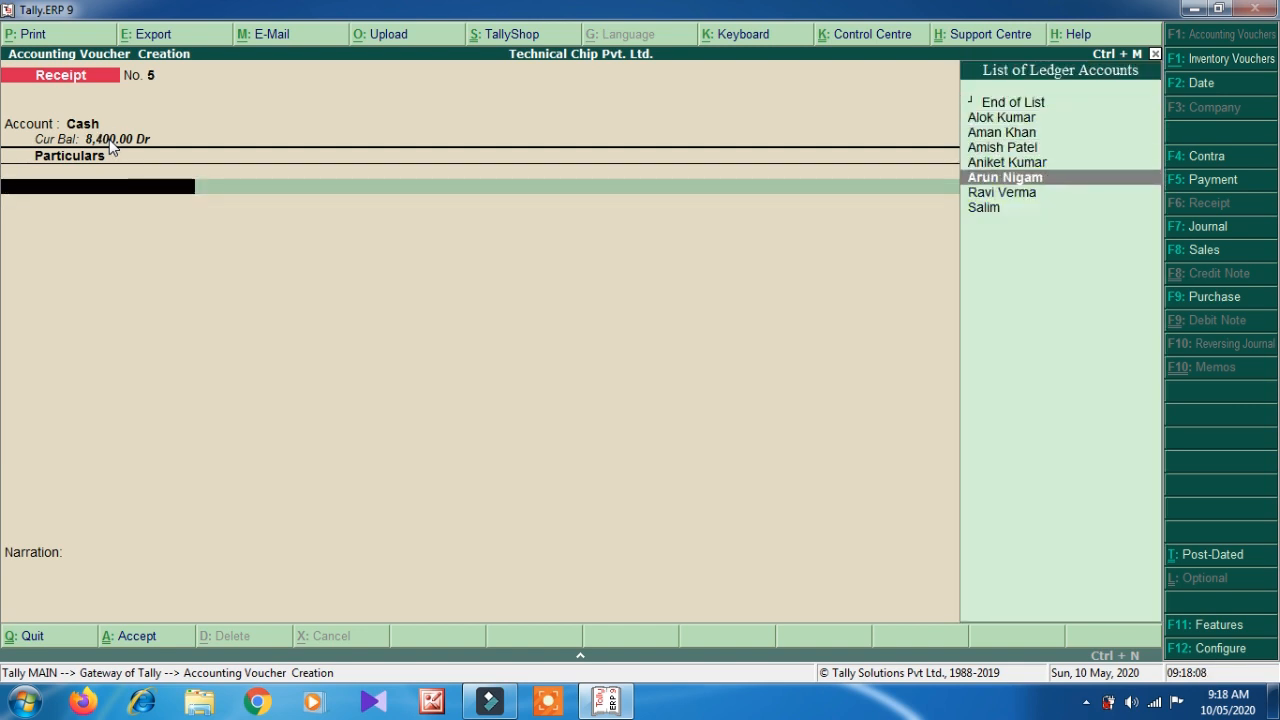
key(Return)
text(10000)
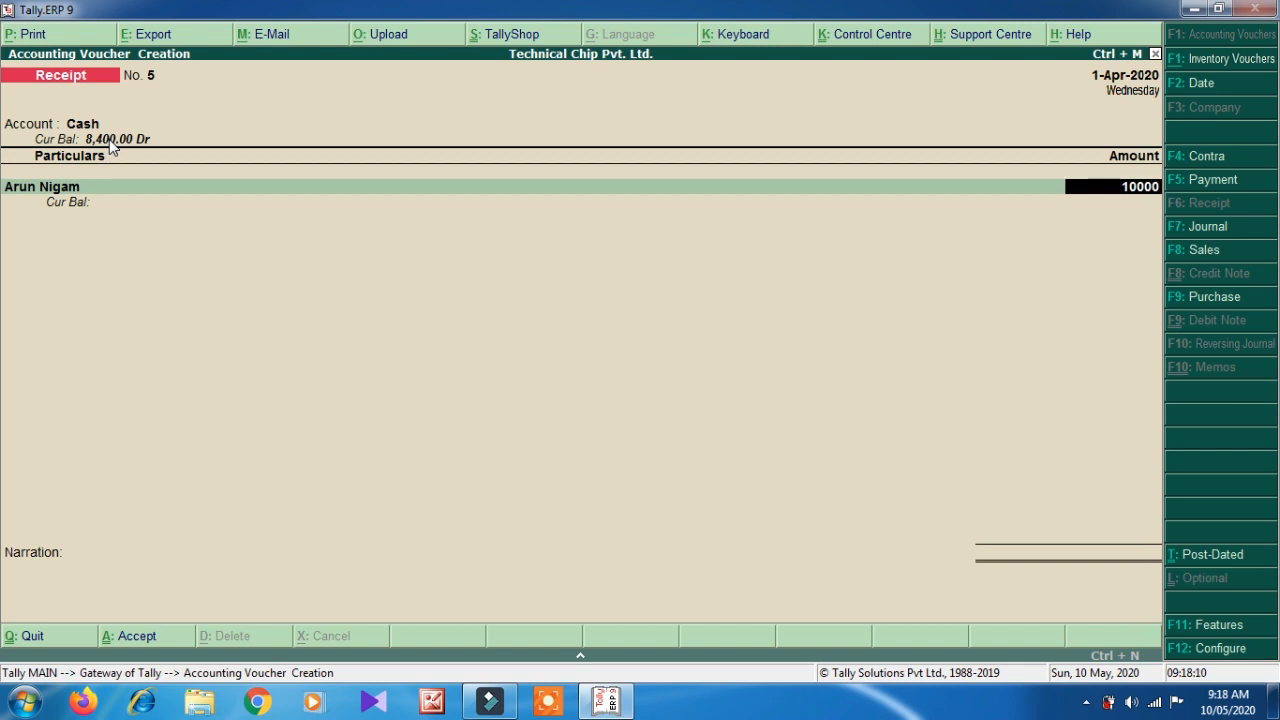
key(Return)
key(Return)
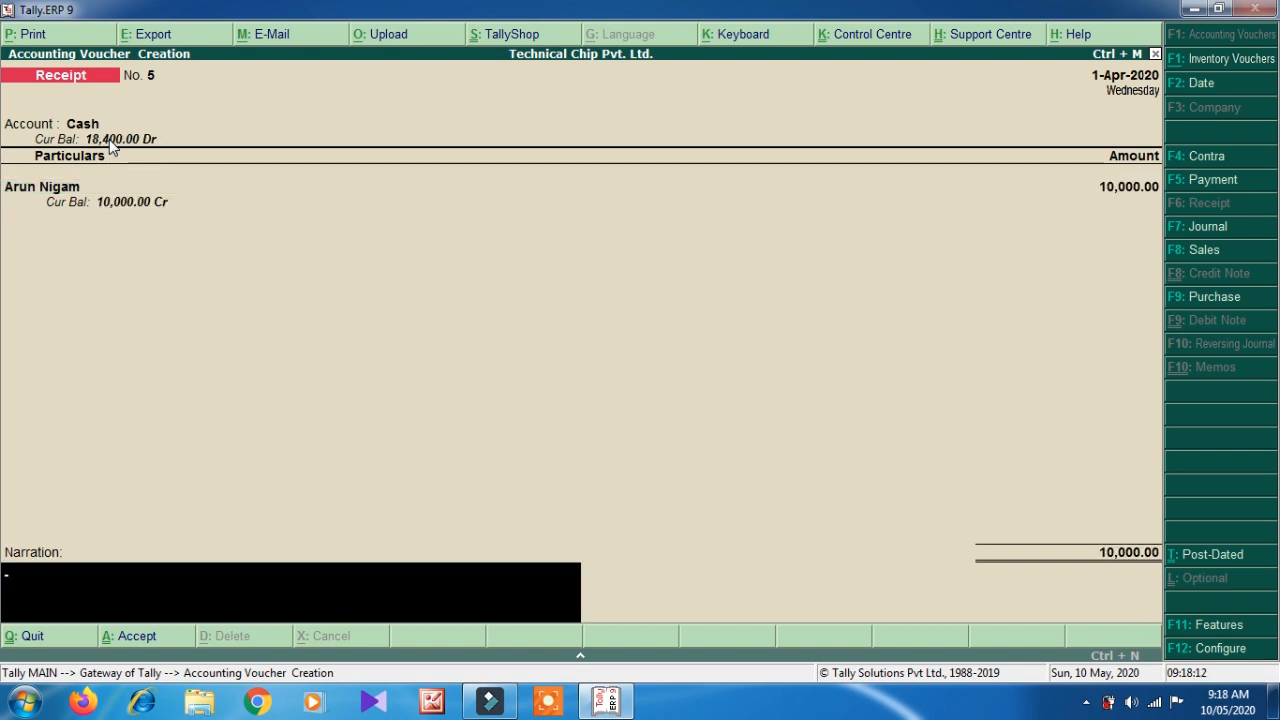
key(Return)
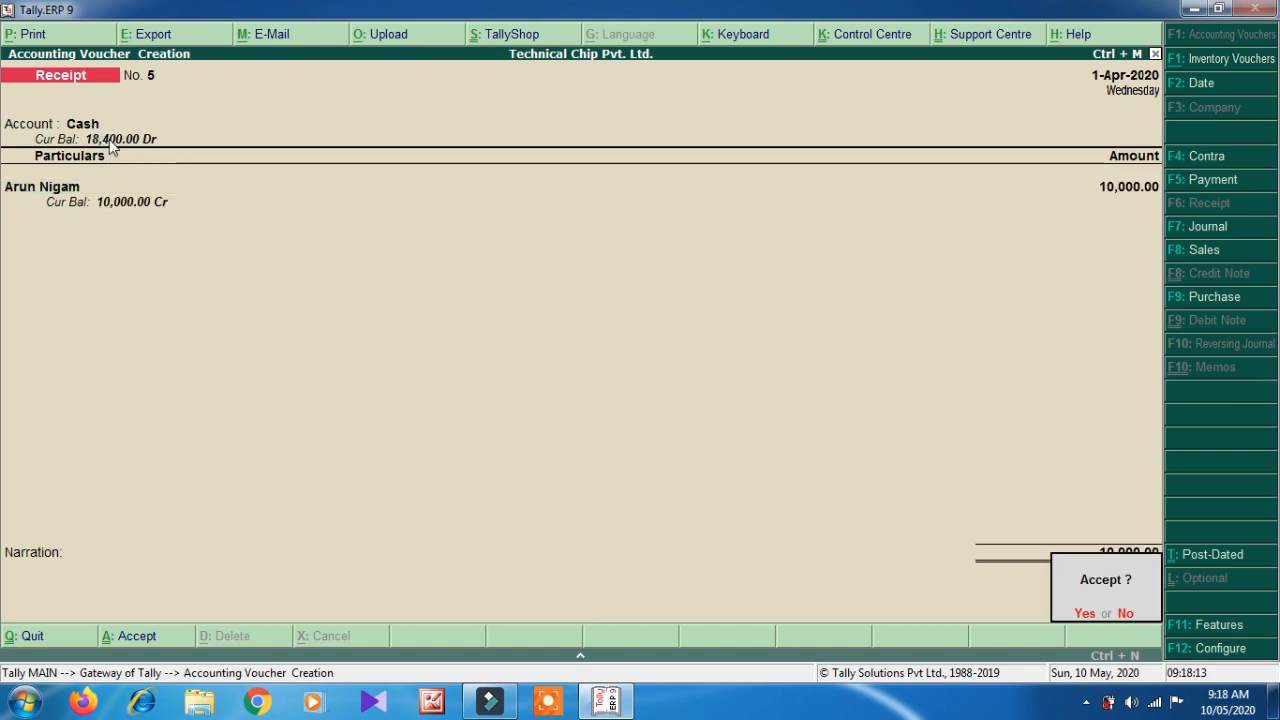
key(Return)
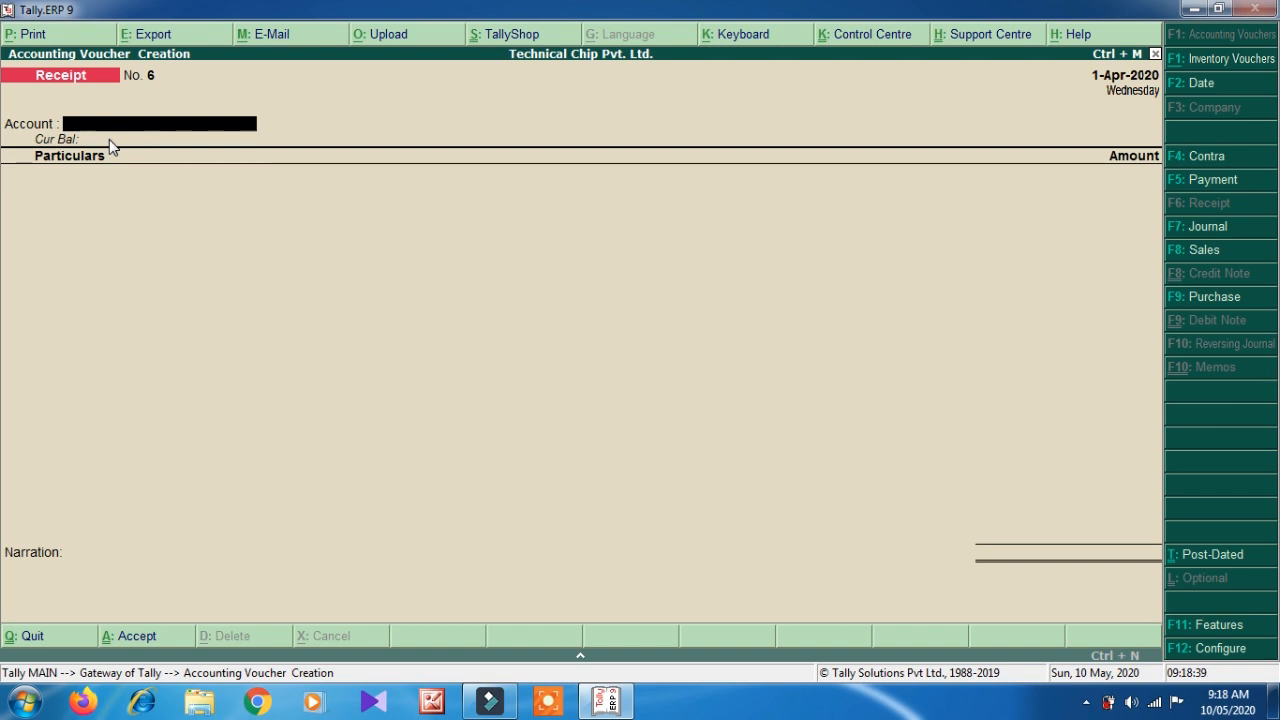
- Post Receipt No. 6 for 1,300.00 cash from the last party ledger
key(Return)
key(Down)
key(Down)
key(Down)
key(Down)
key(Down)
key(Down)
key(Down)
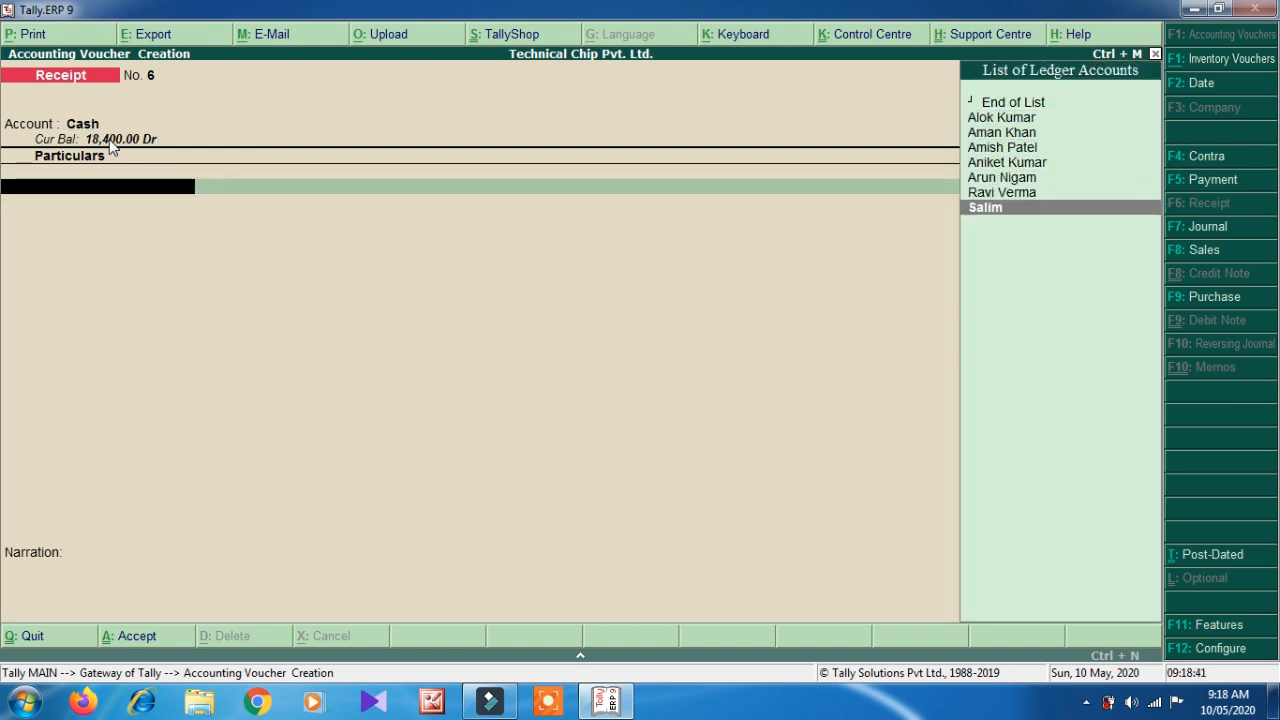
key(Return)
text(13000)
key(BackSpace)
key(Return)
key(Return)
key(Return)
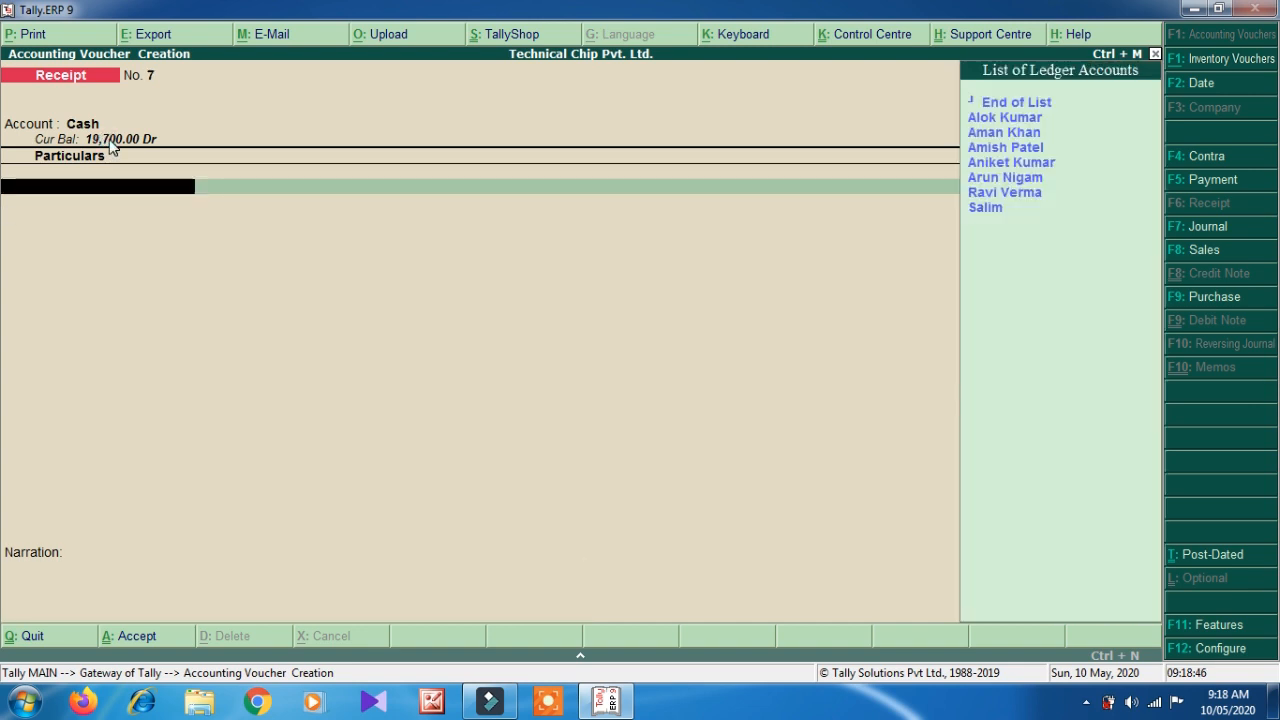
key(Down)
key(Down)
key(Down)
key(Down)
key(Down)
key(Down)
key(Return)
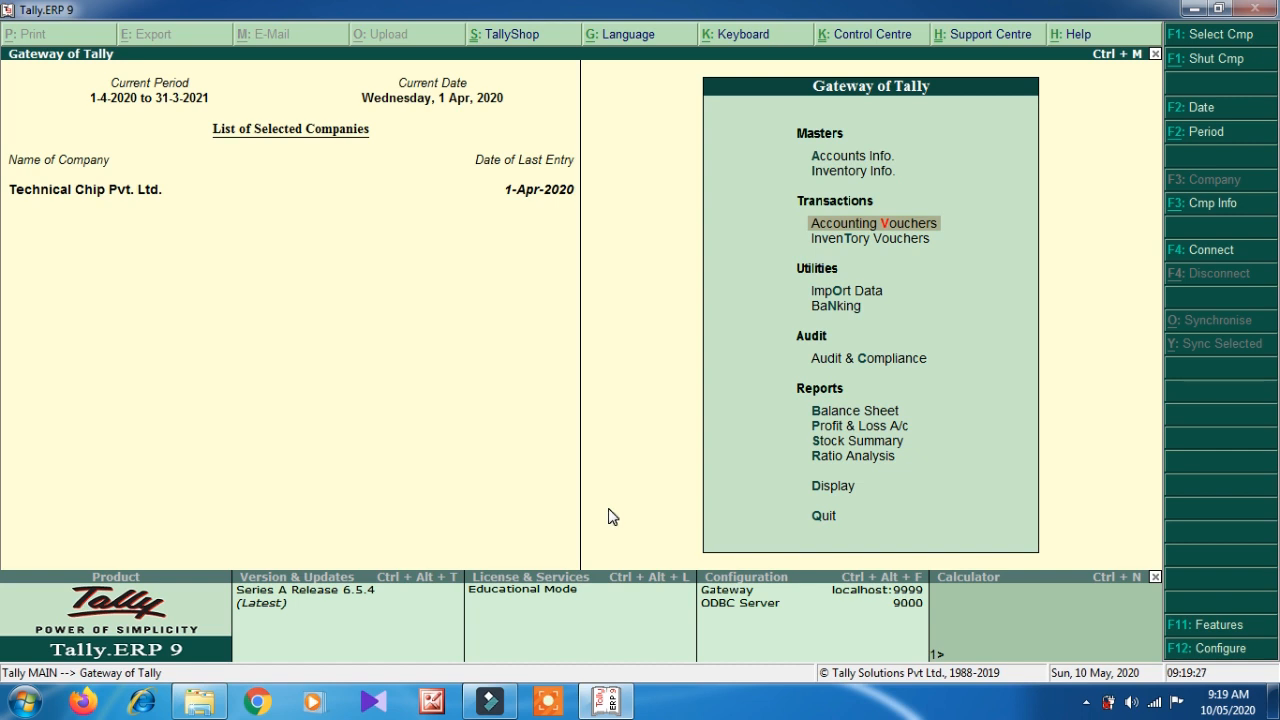
- Open the Profit & Loss A/c and drill into Direct Incomes, totalling 20,700.00
key(Down)
key(Down)
key(Down)
key(Down)
key(Down)
key(Down)
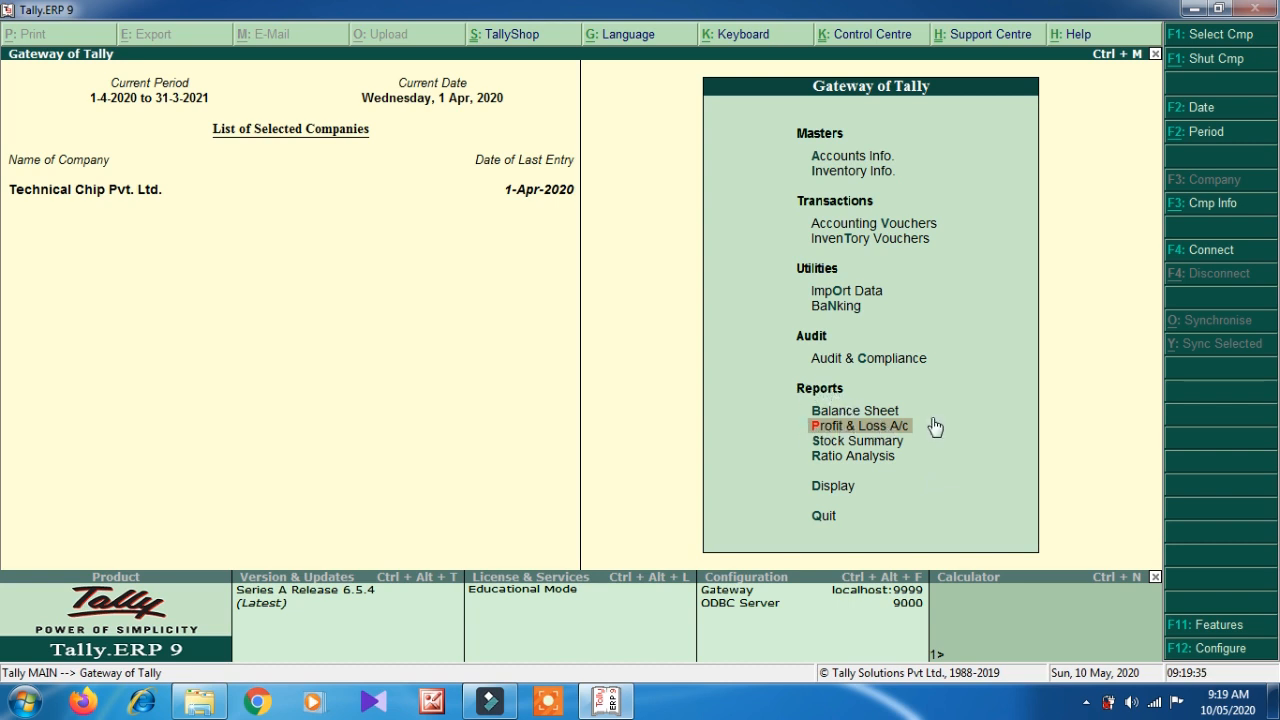
key(Return)
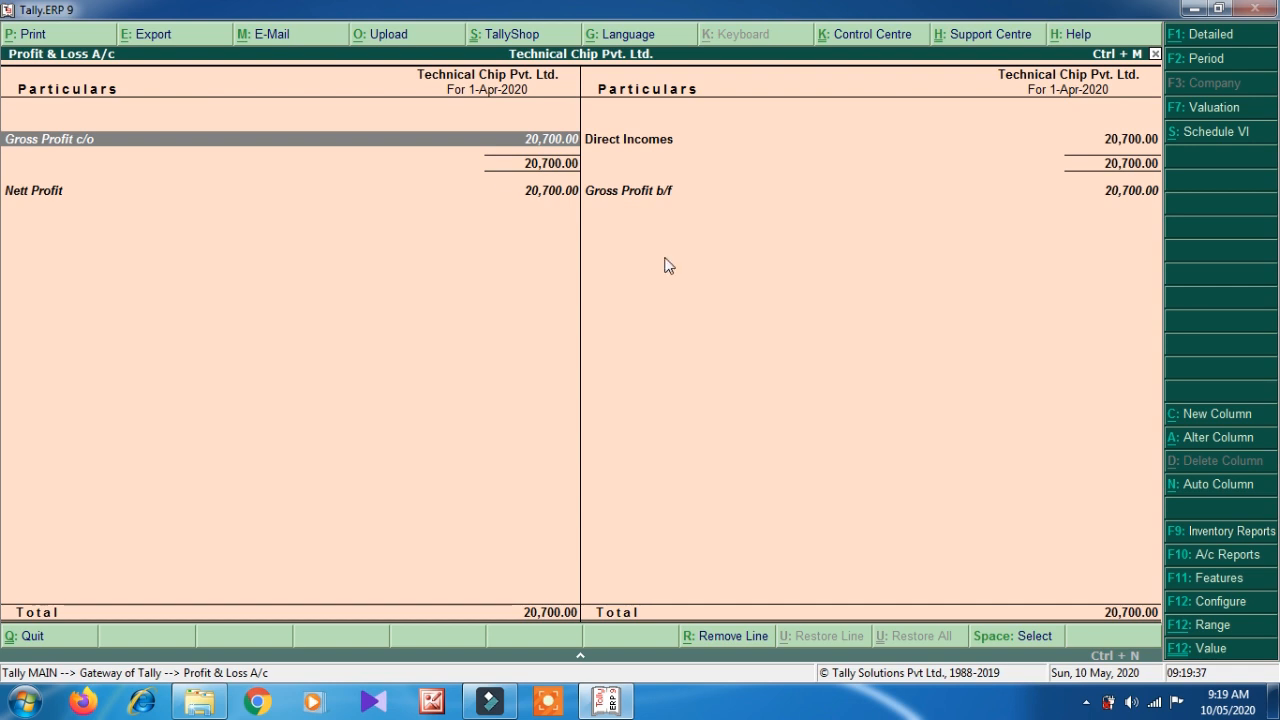
key(Down)
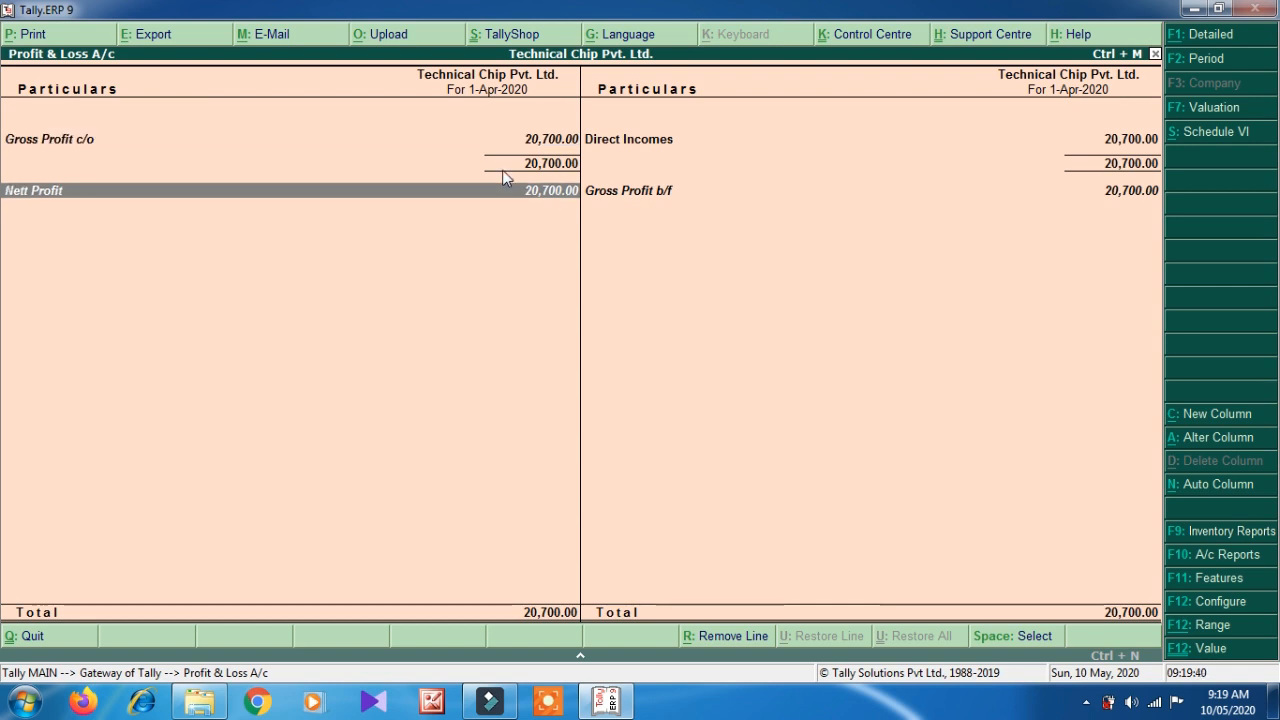
key(Up)
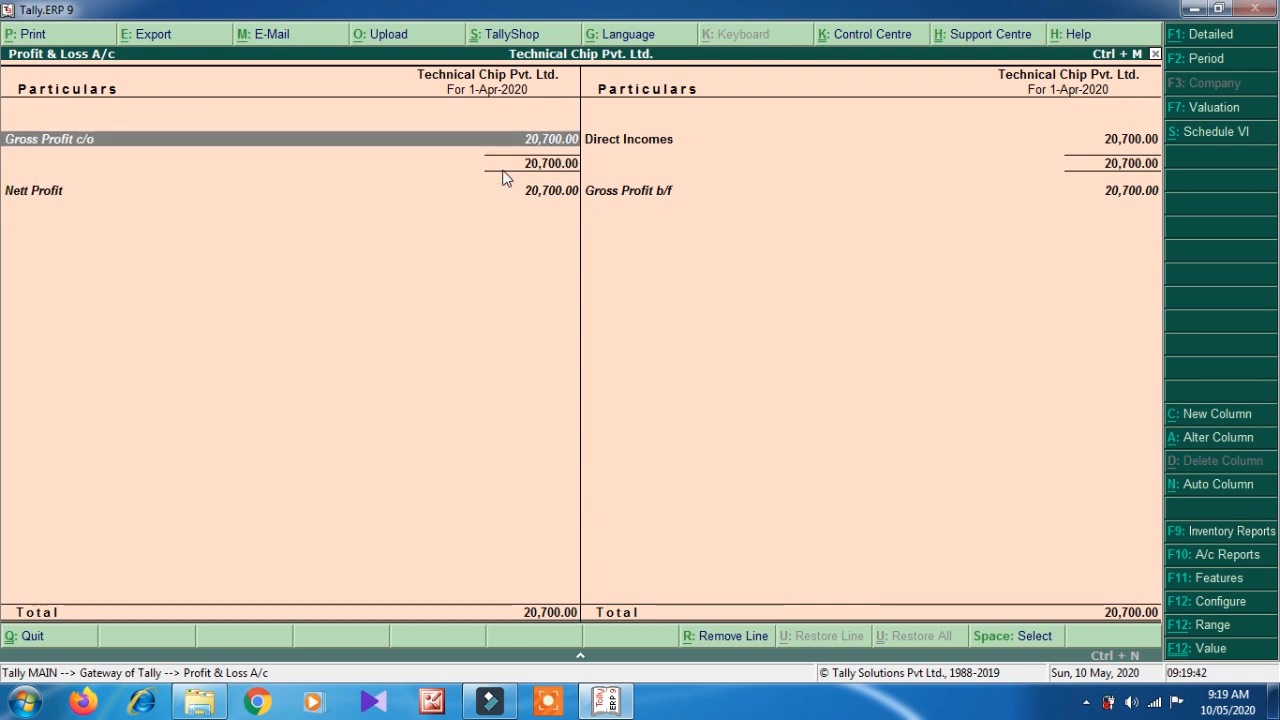
click(657, 152)
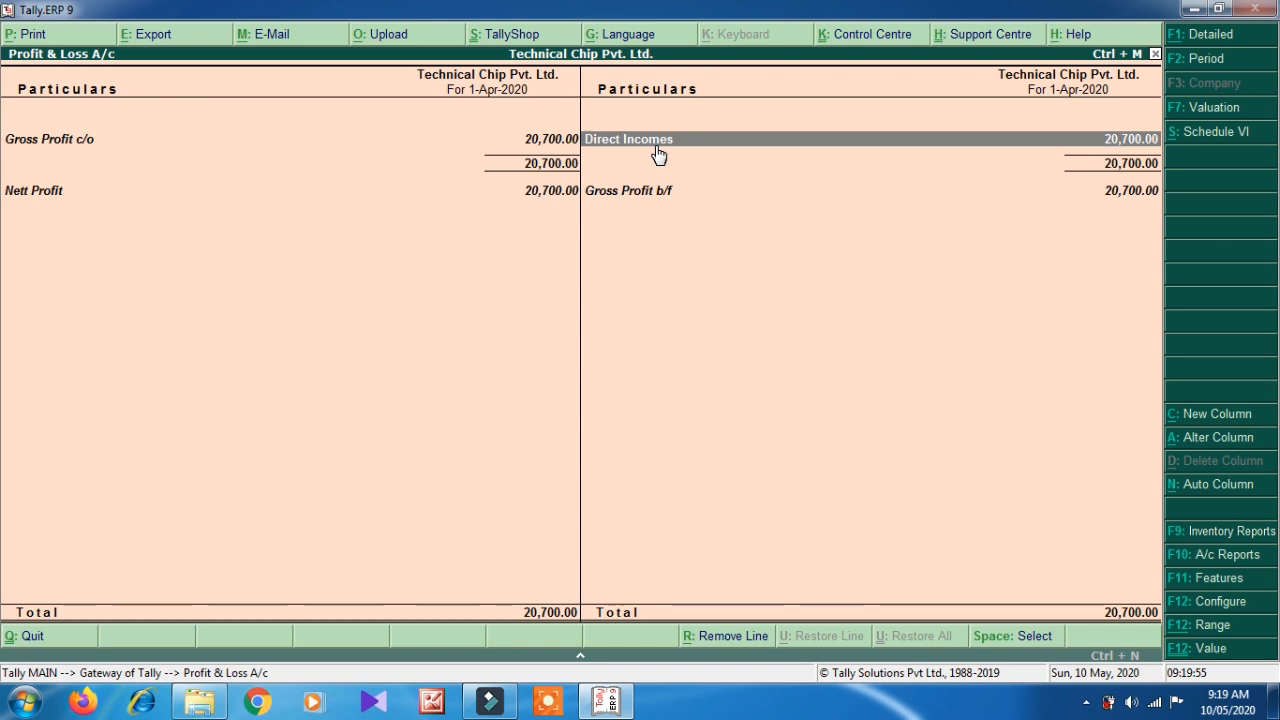
click(658, 153)
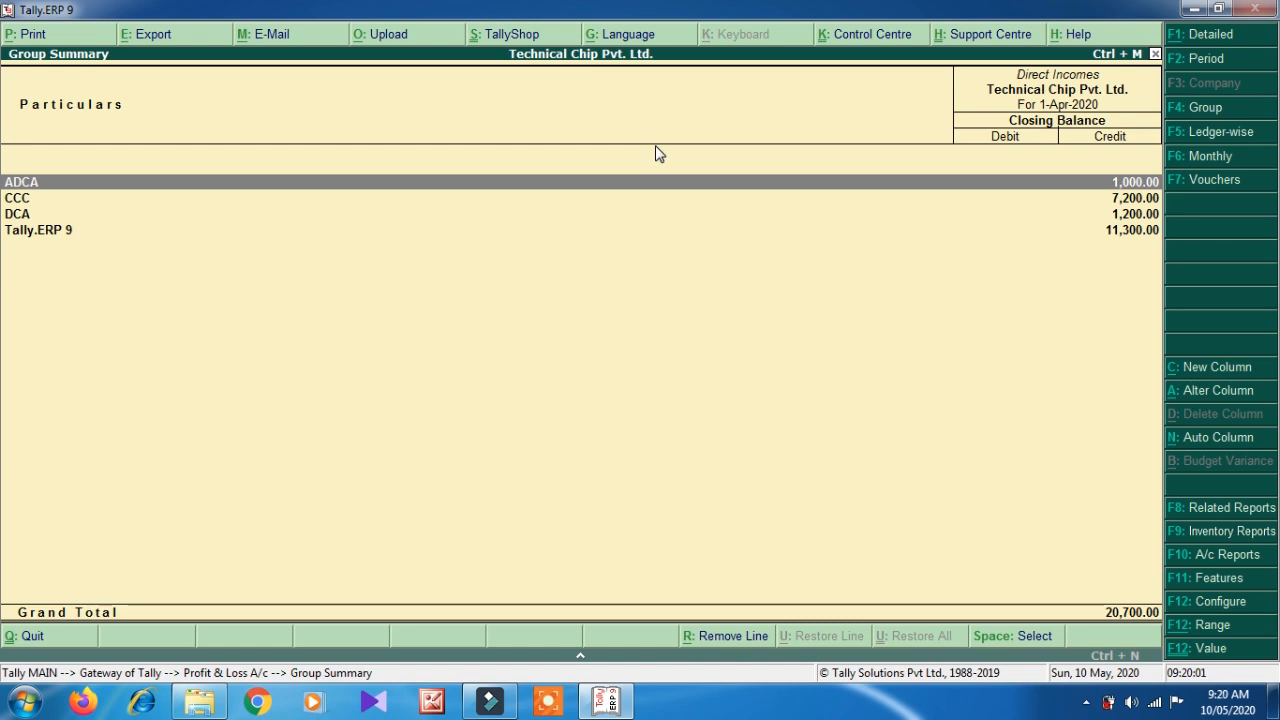
- Review the ledgers under ADCA, CCC and Tally.ERP 9 (10,000 and 1,300), then exit the reports
key(Down)
key(Down)
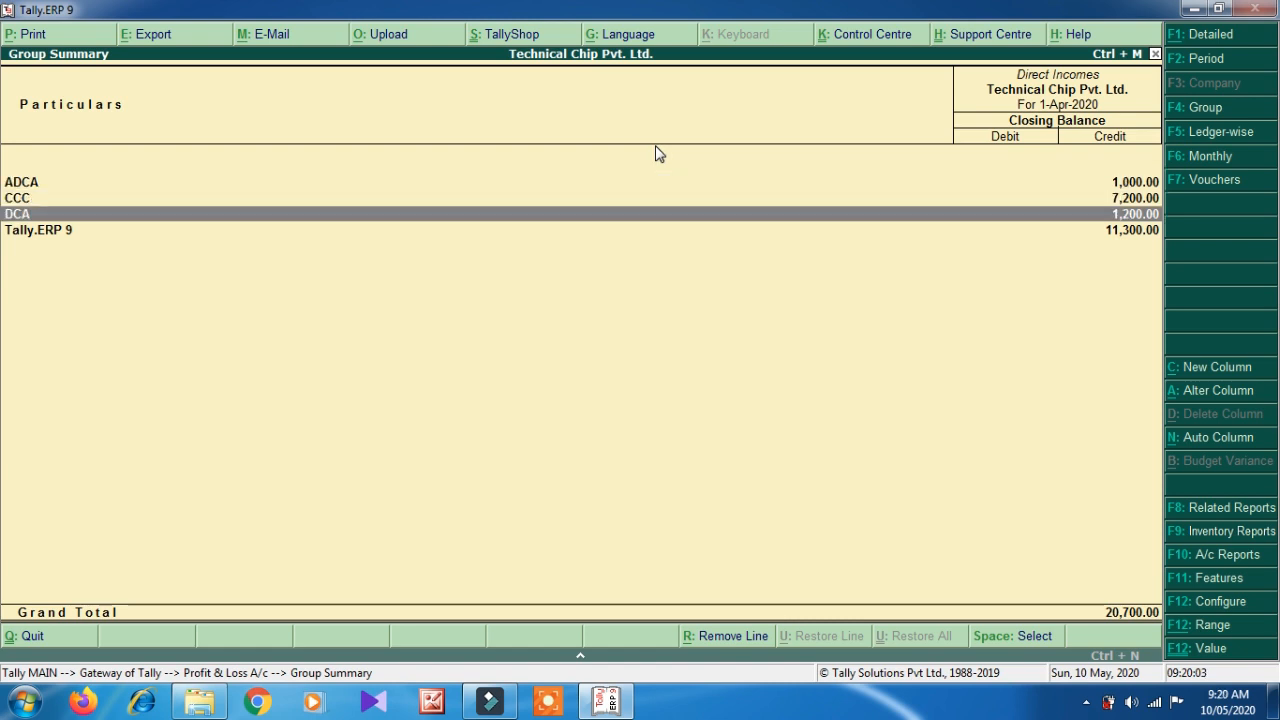
key(Down)
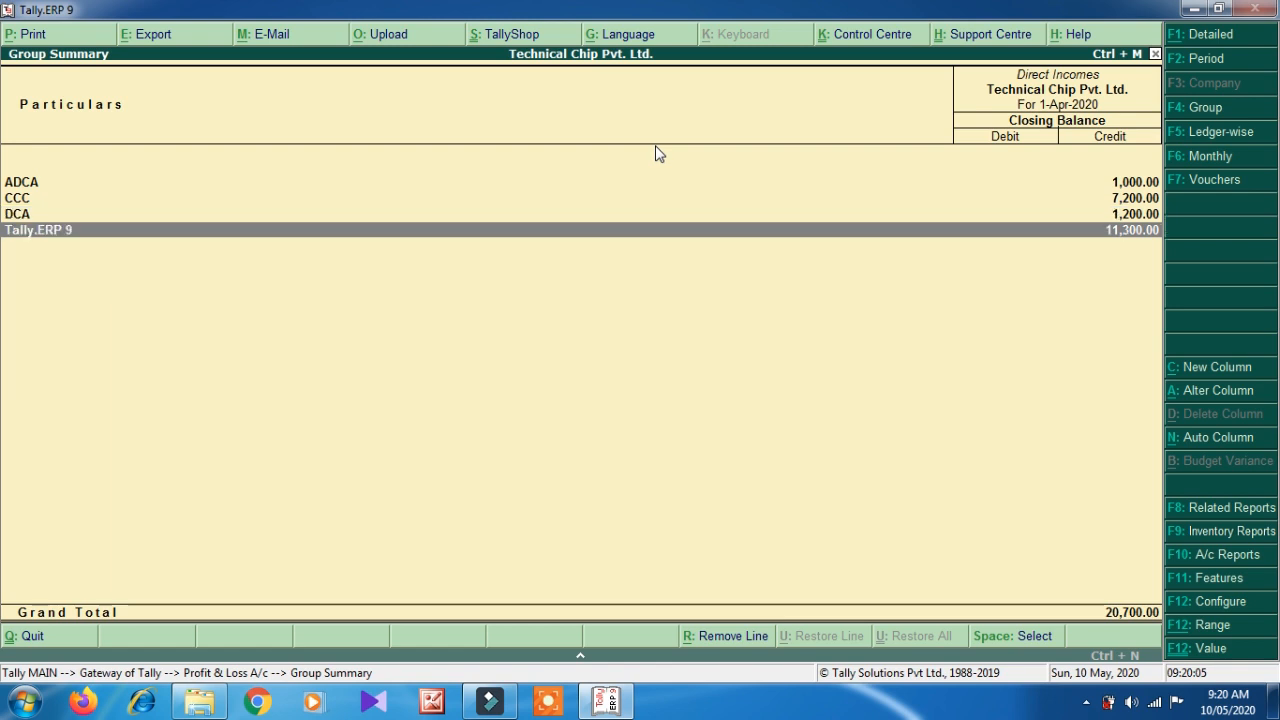
key(Up)
key(Up)
key(Up)
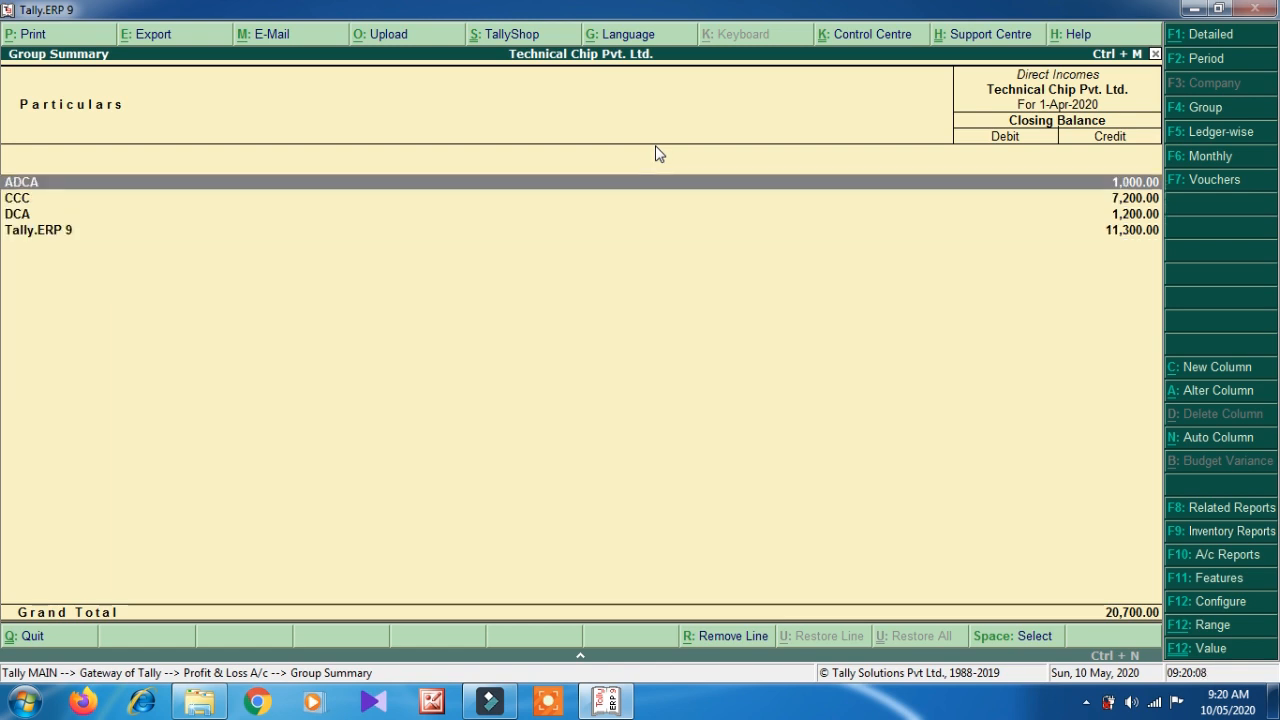
key(Return)
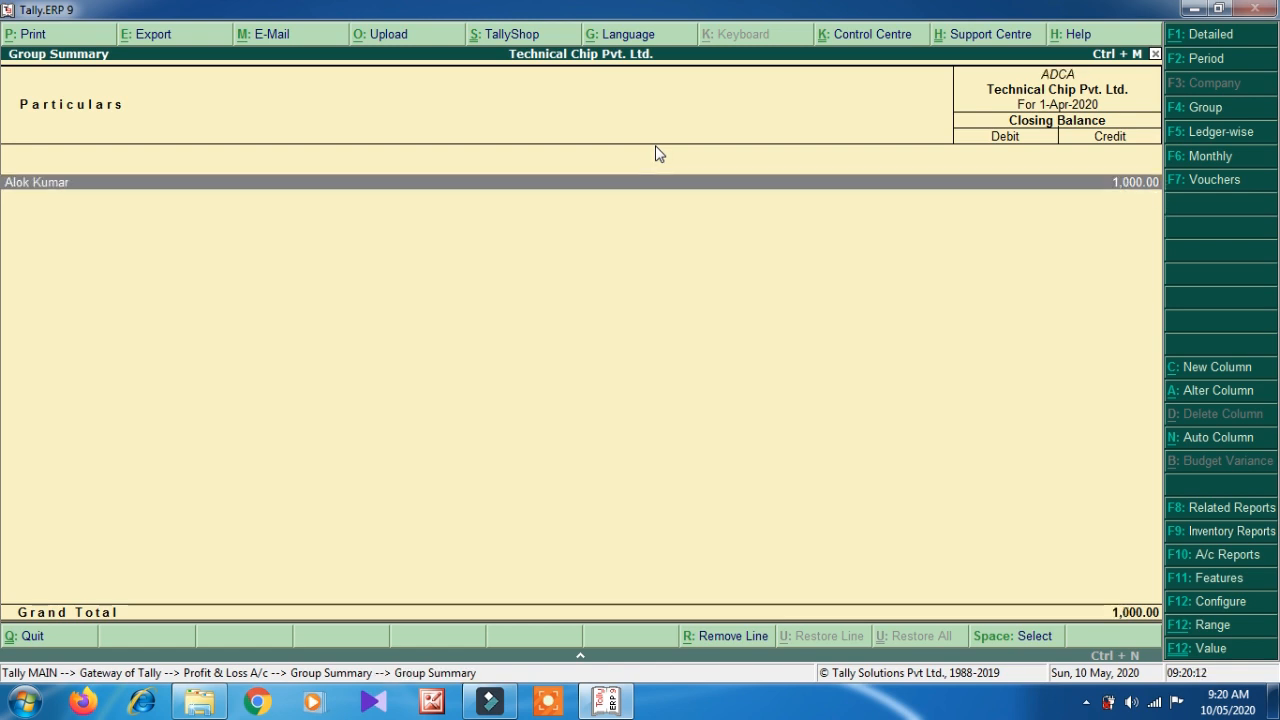
key(Escape)
key(Down)
key(Return)
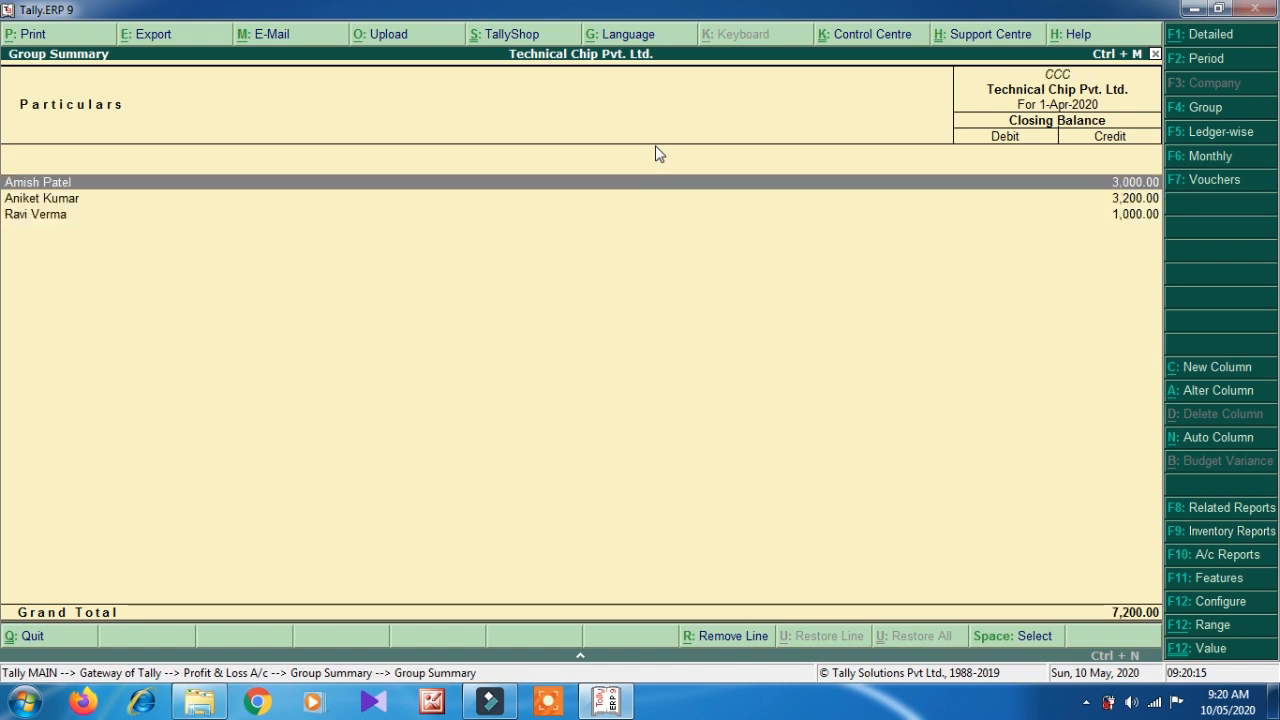
key(Escape)
key(Down)
key(Down)
key(Return)
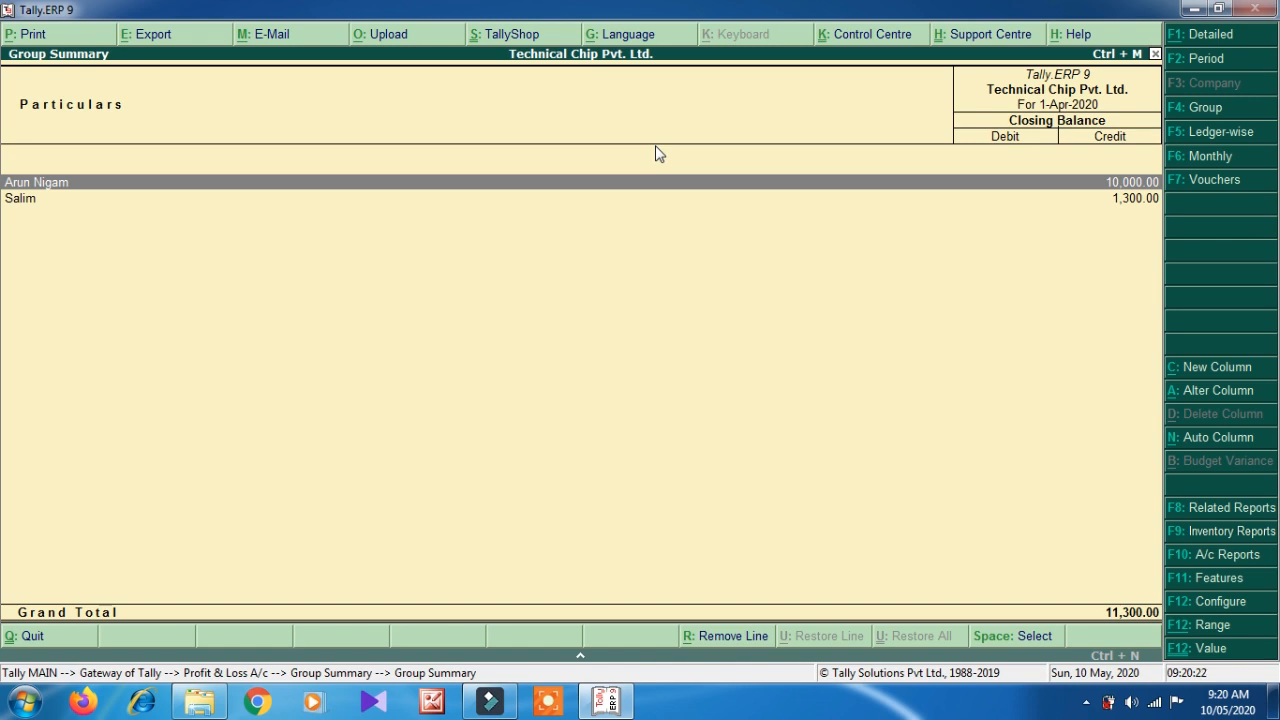
key(Escape)
key(Escape)
key(Escape)
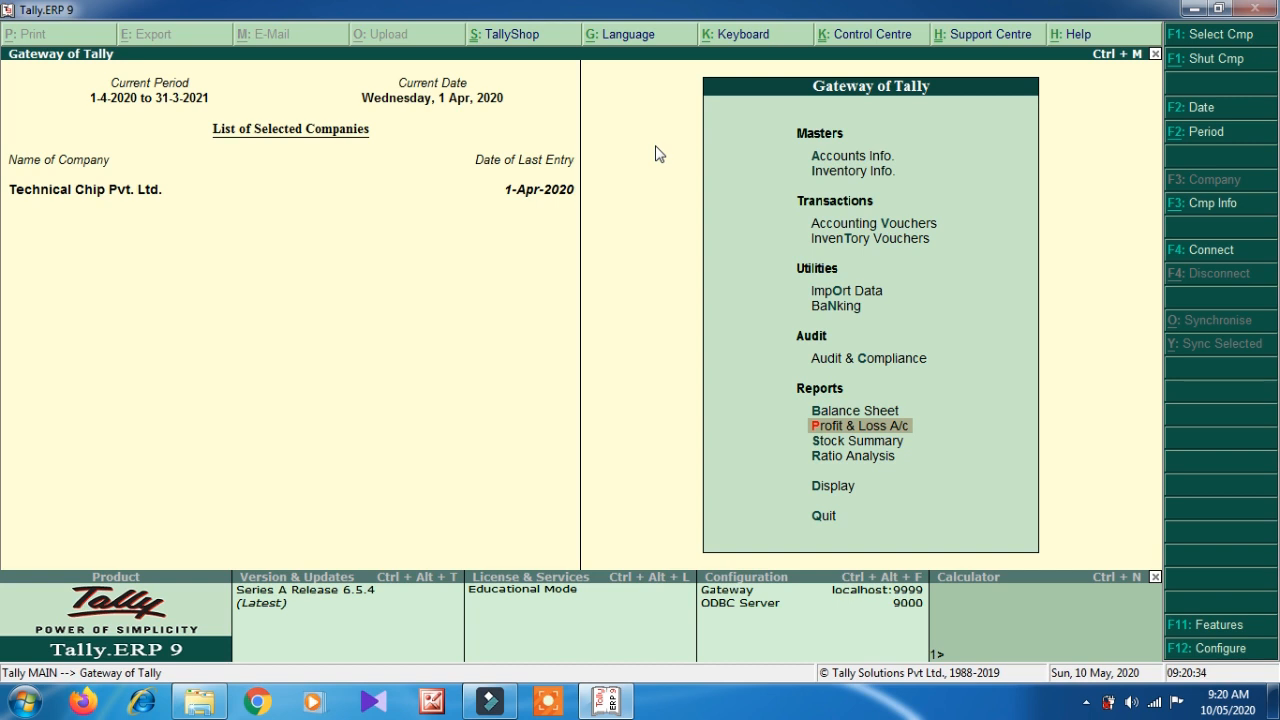
- Create the Electric Bill ledger under Direct Expenses
key(Up)
key(Up)
key(Up)
key(Up)
key(Up)
key(Up)
key(Up)
key(Up)
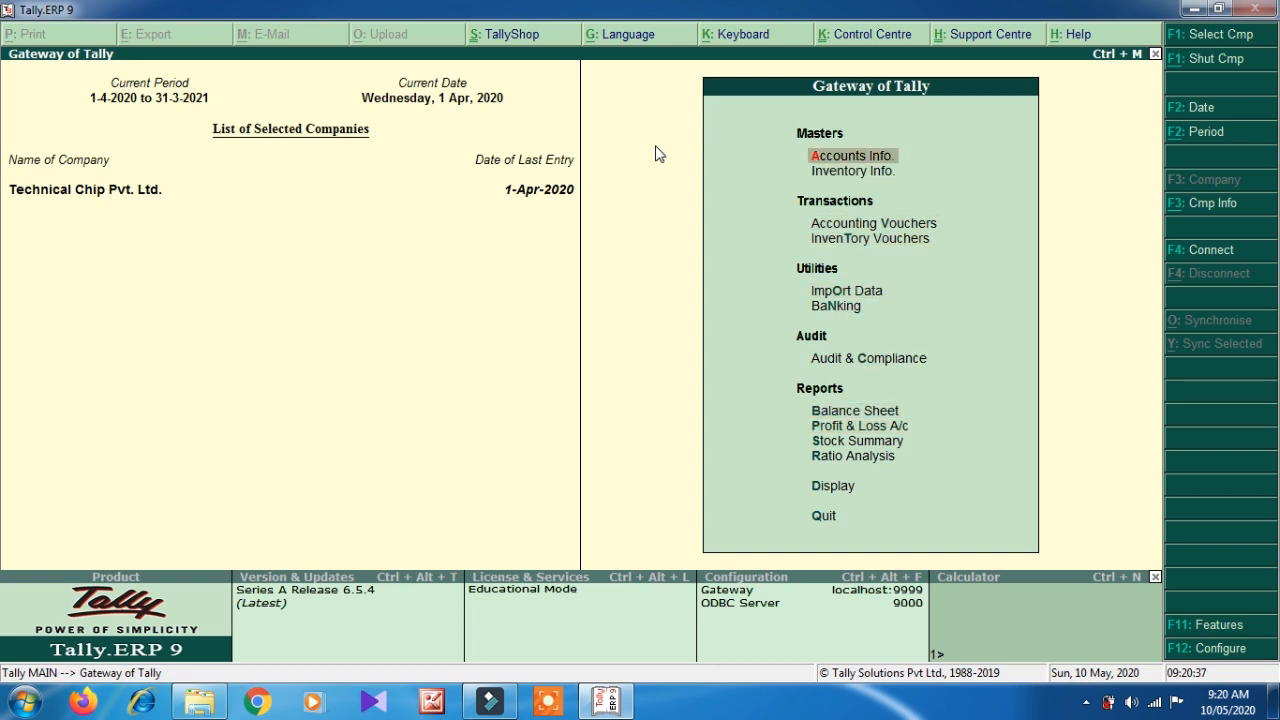
key(Return)
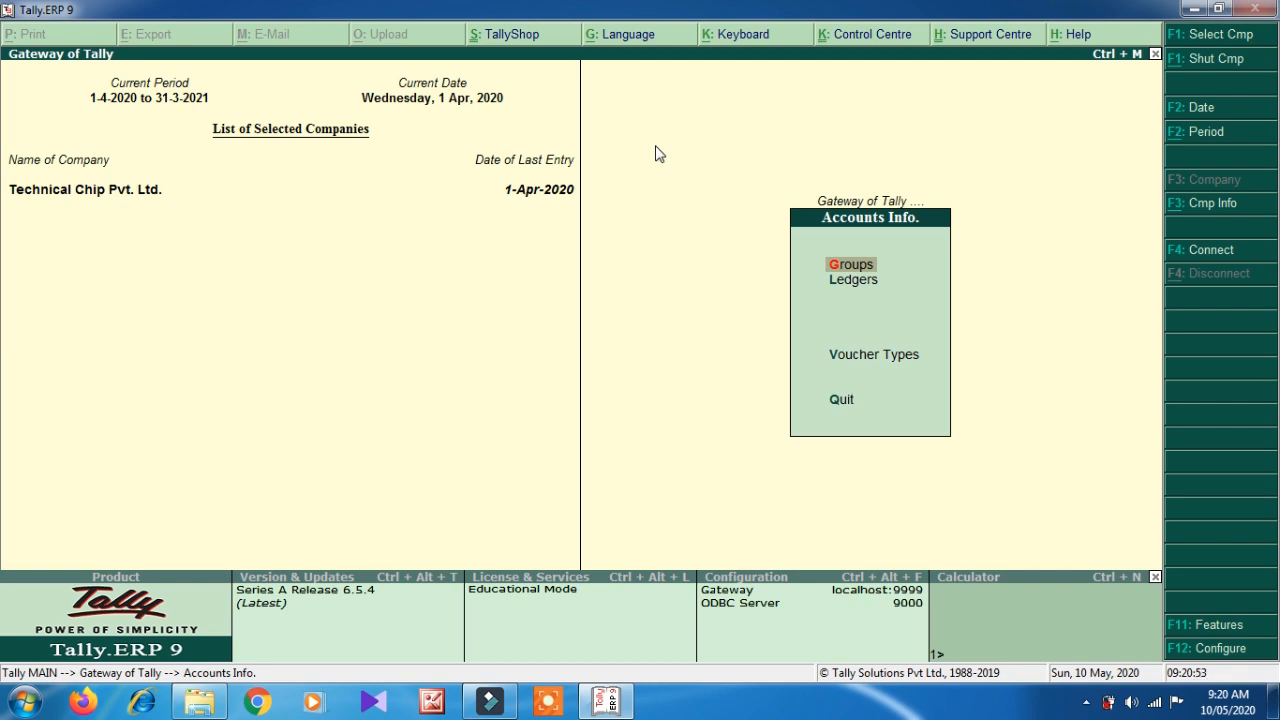
key(Down)
key(Return)
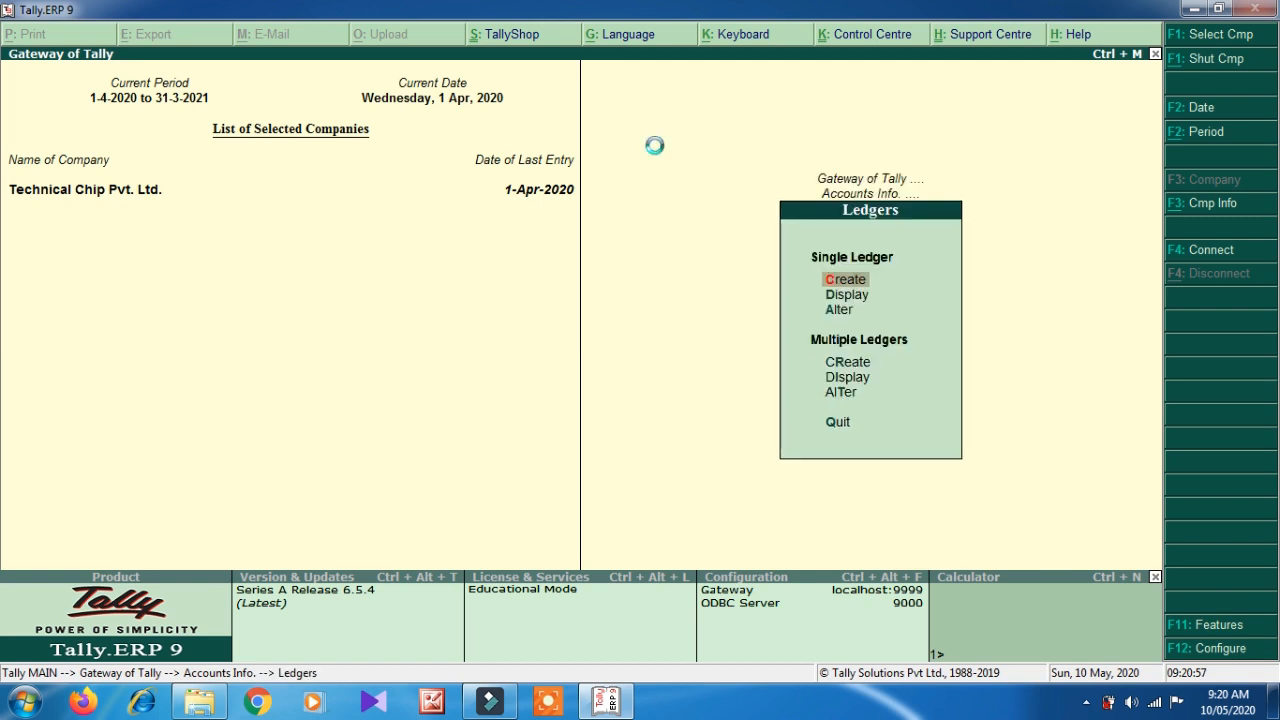
key(Return)
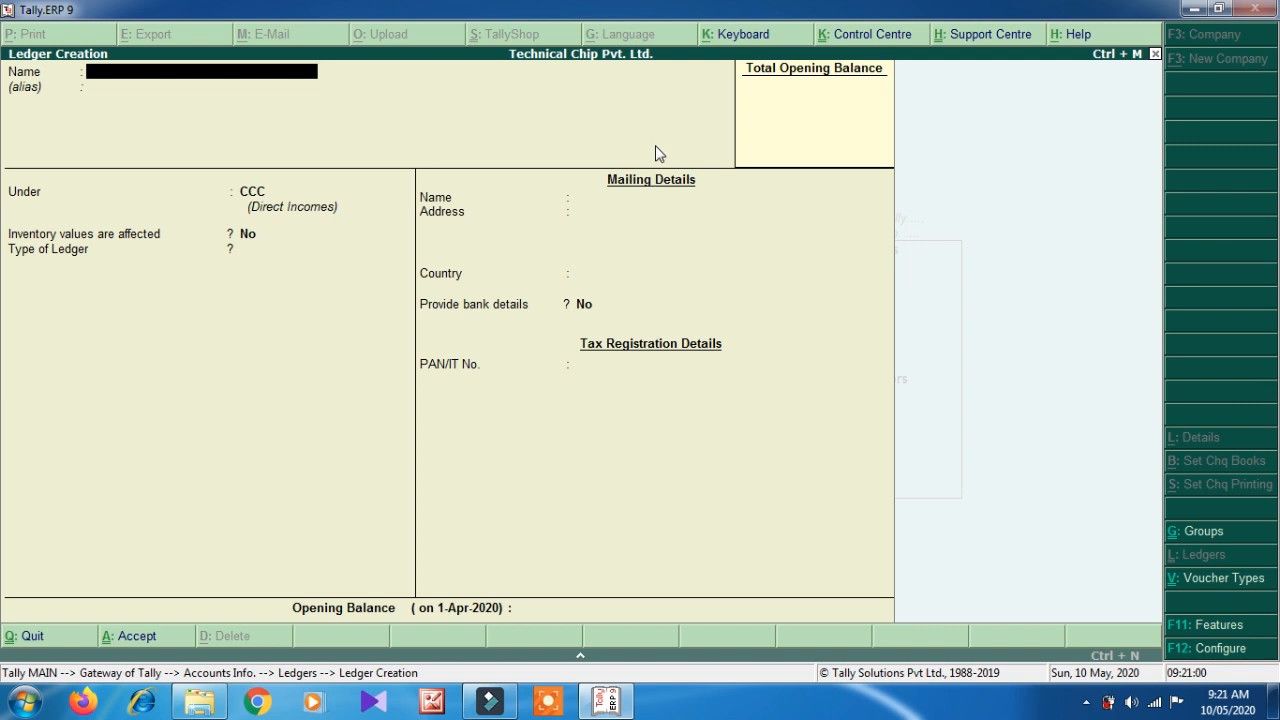
text(Electric Bill)
key(Return)
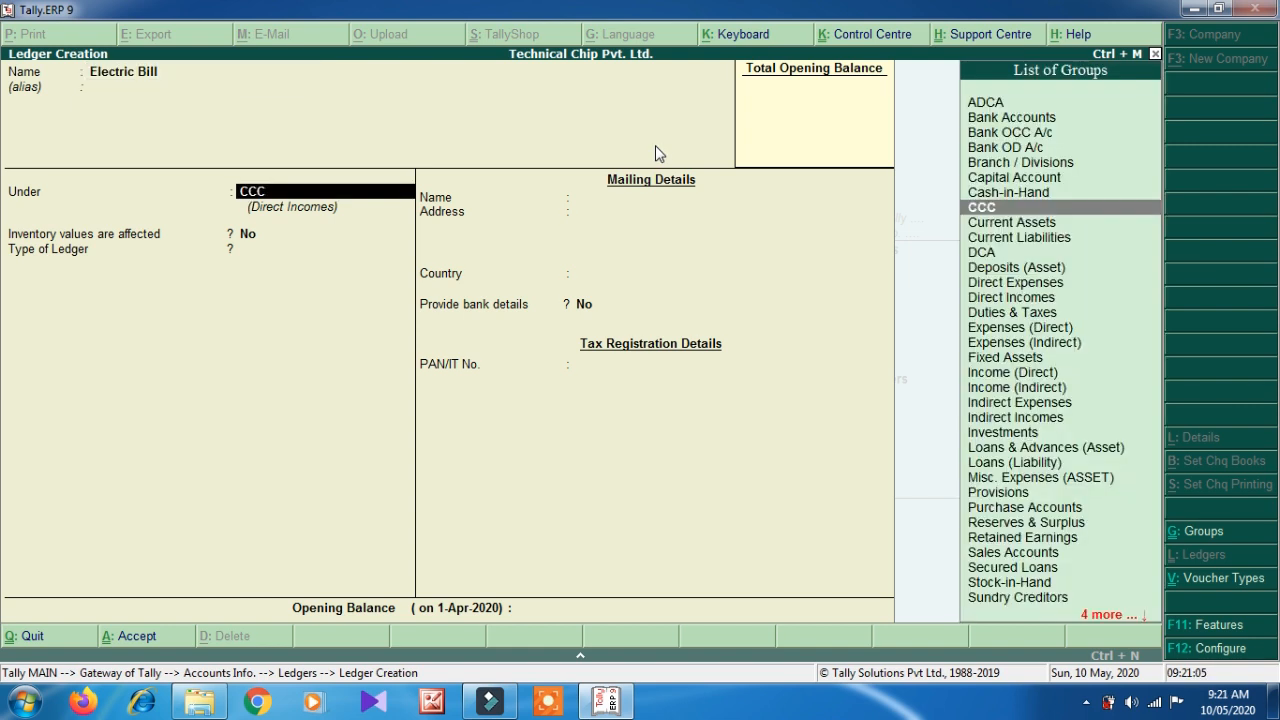
text(Dire)
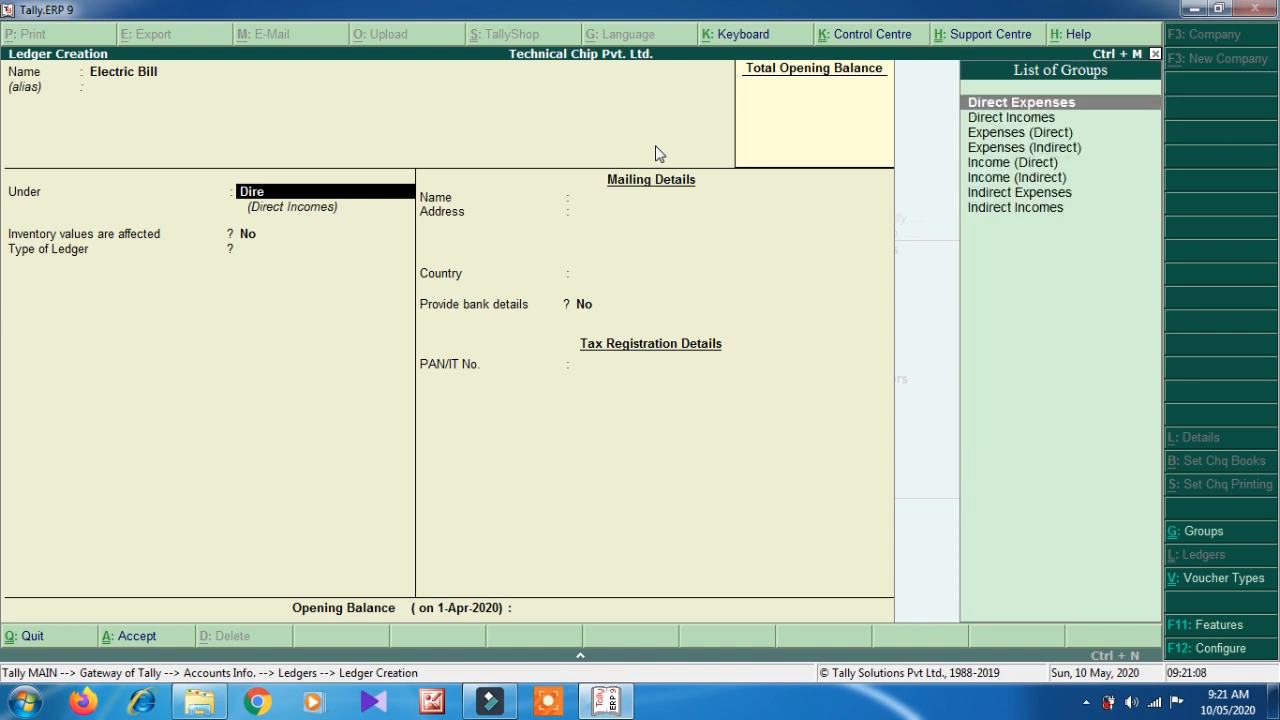
key(Return)
key(Return)
key(Return)
key(Return)
key(Return)
key(Return)
- Create Internet Bill, Building Rent and Salary ledgers under Direct Expenses
text(Internet Bill)
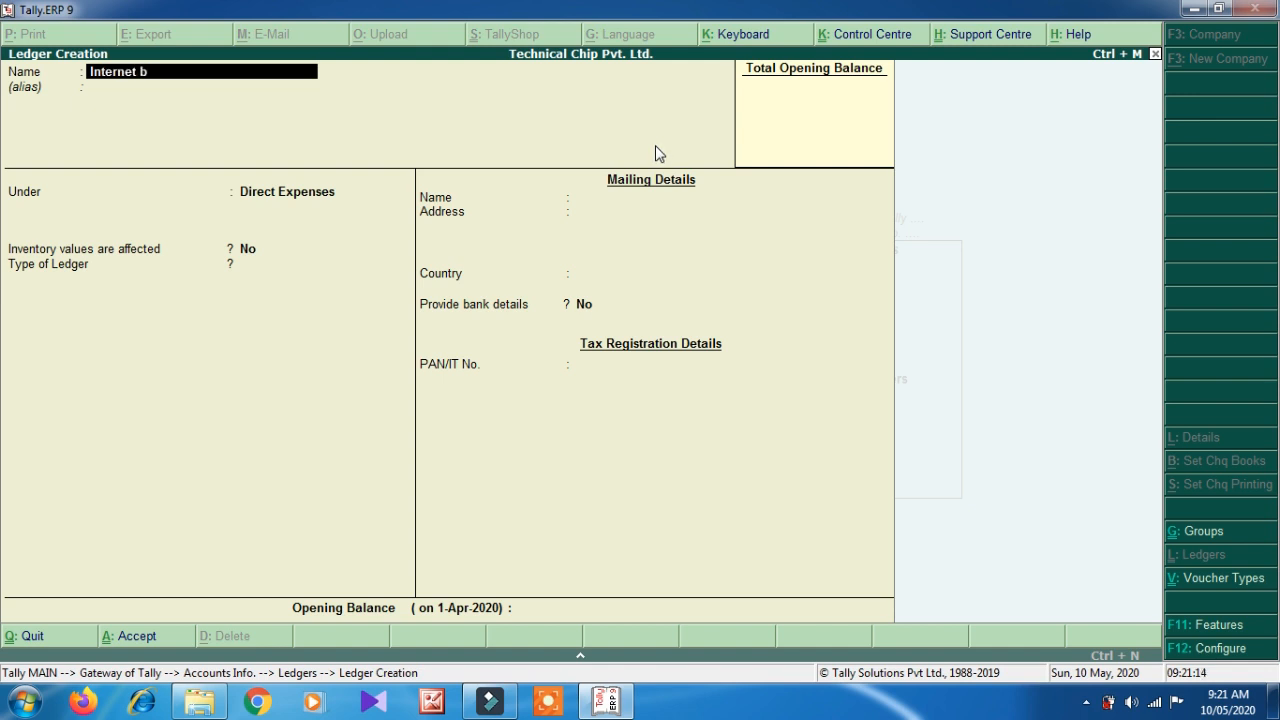
key(Return)
key(Return)
key(Return)
key(Return)
key(Return)
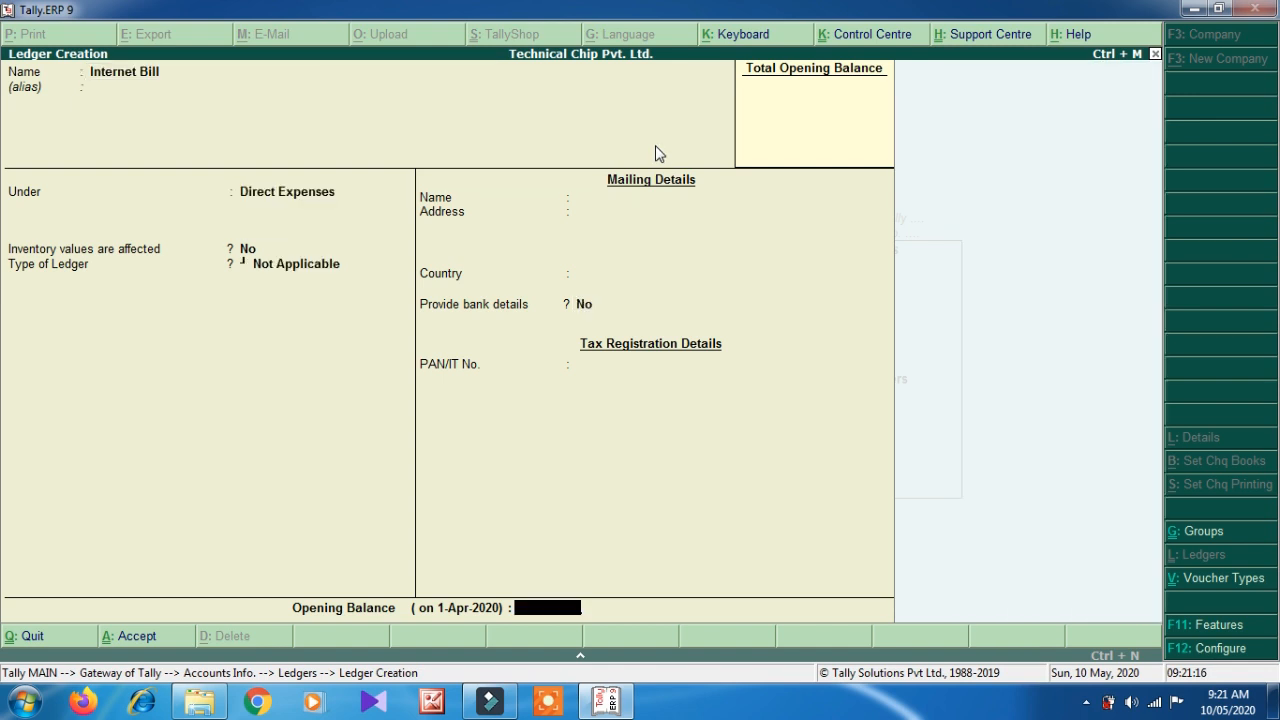
key(Return)
key(Return)
text(Building Rent)
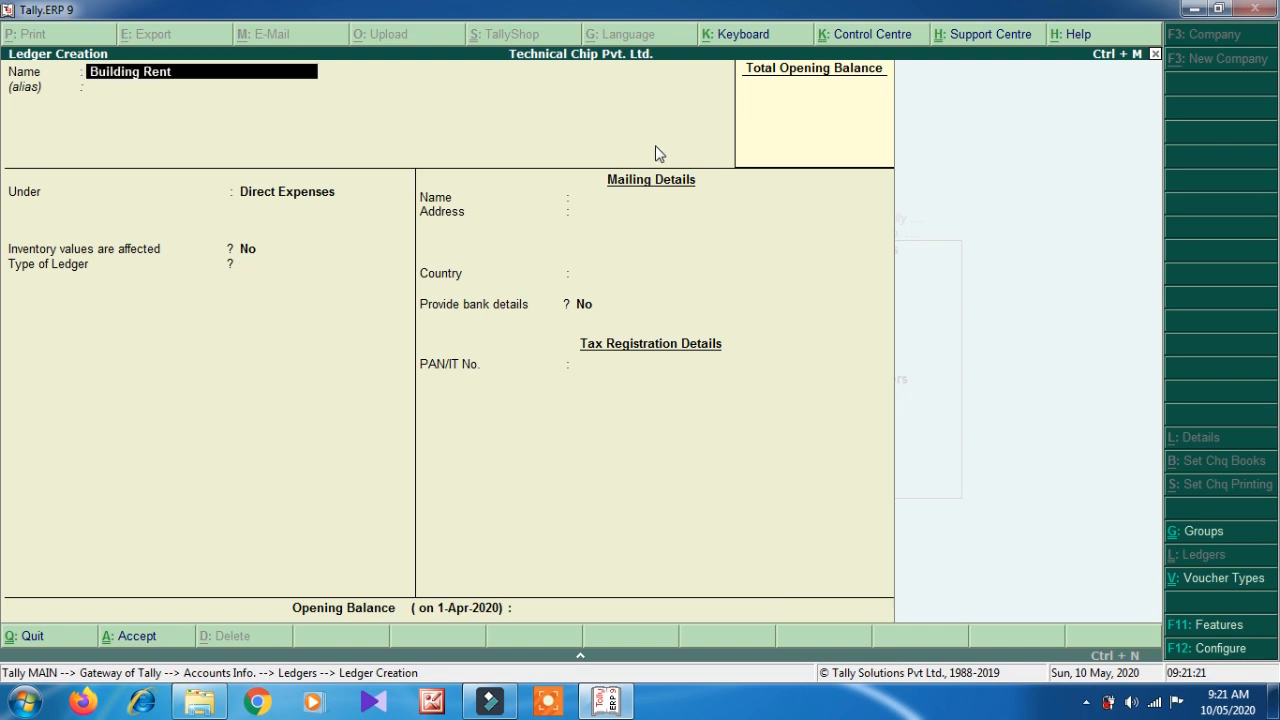
key(Return)
key(Return)
key(Return)
key(Return)
key(Return)
key(Return)
key(Return)
text(Salary)
key(Return)
key(Return)
key(Return)
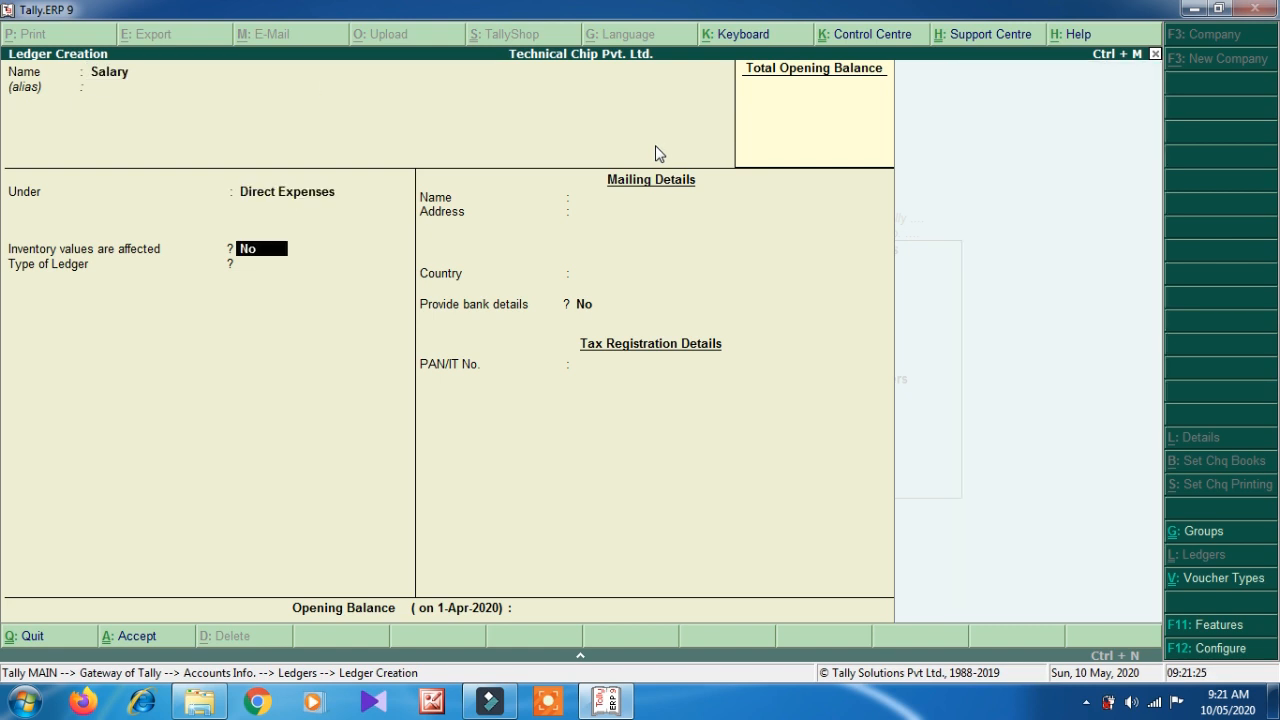
key(Return)
key(Return)
key(Return)
key(Return)
key(Return)
- Create the Maintanace ledger under Direct Expenses, then quit to Gateway of Tally
text(Maintanc)
text(ce)
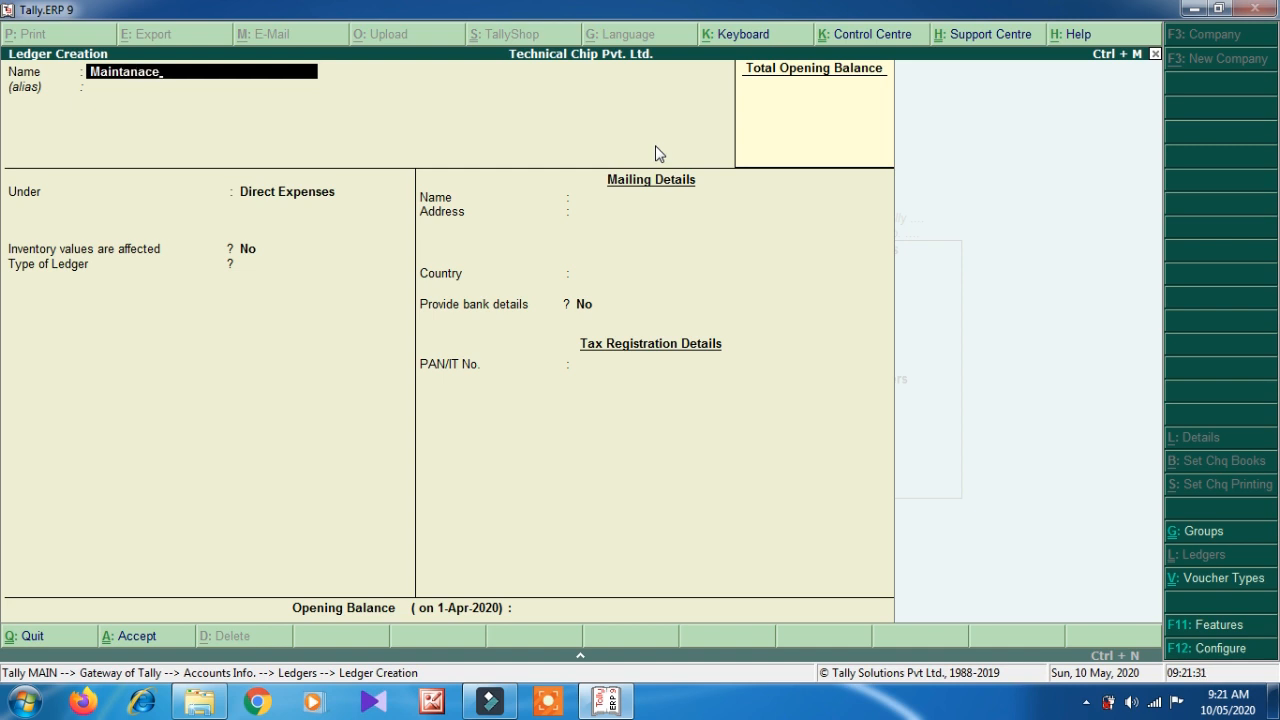
key(Return)
key(Return)
key(Return)
key(Return)
key(Return)
key(Return)
key(Return)
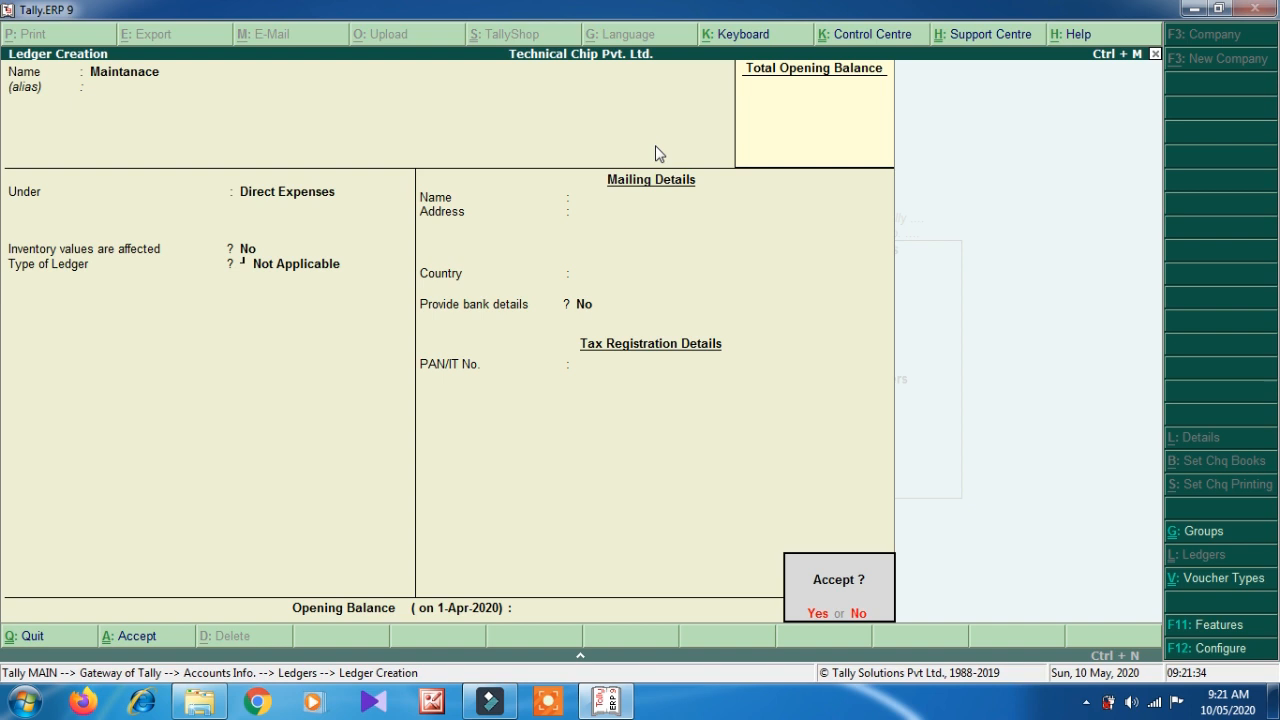
key(Return)
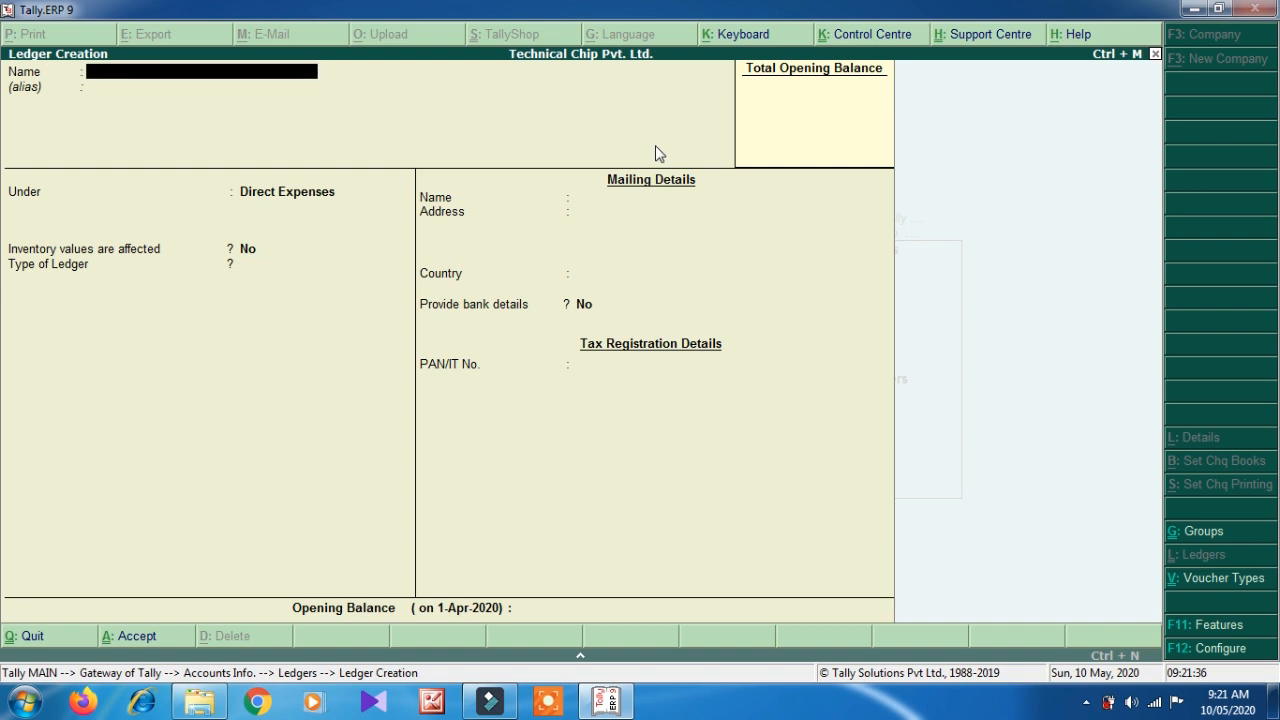
key(Escape)
key(Return)
key(Escape)
key(Escape)
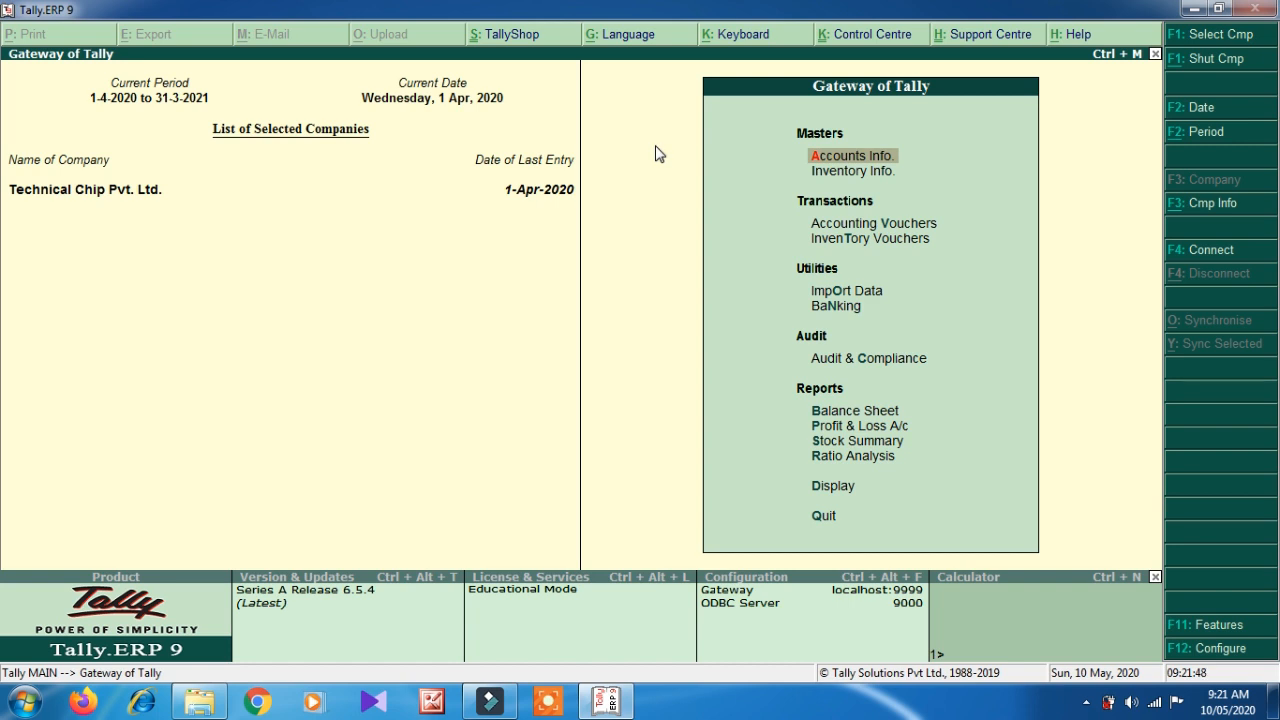
- Start a cash Payment voucher and enter Electric Bill for 650.00
key(v)
key(Return)
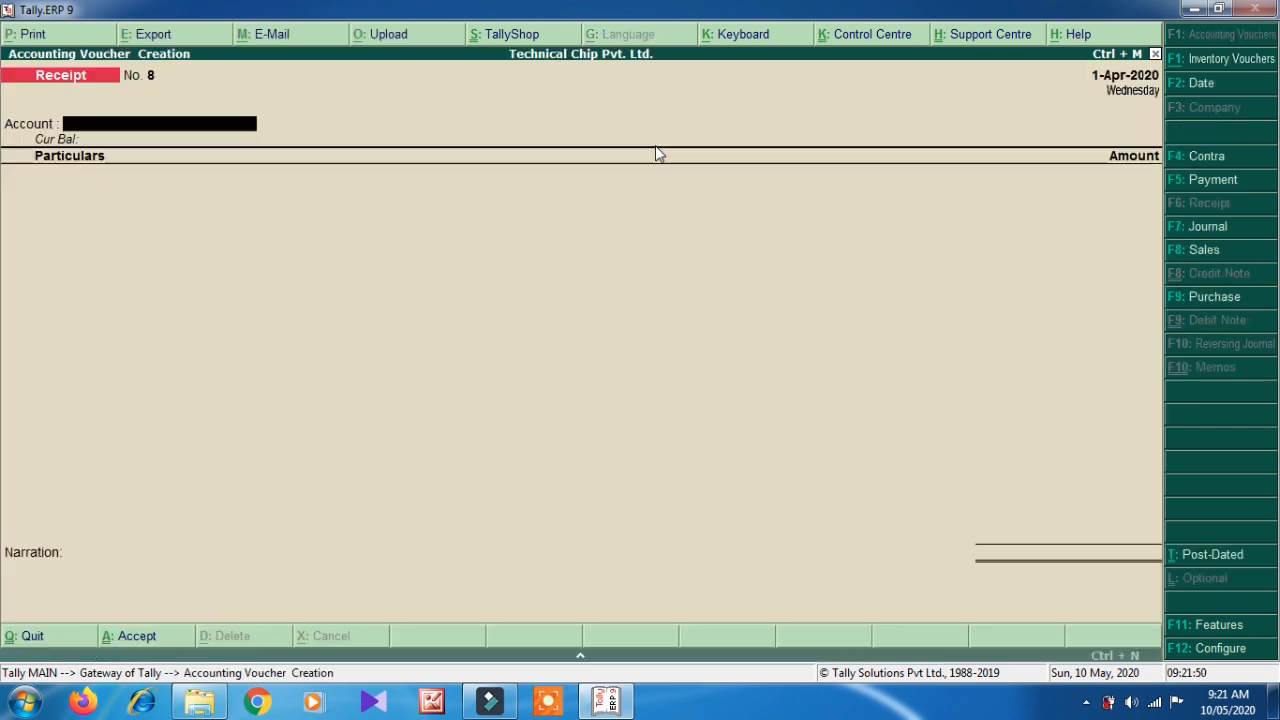
click(1239, 186)
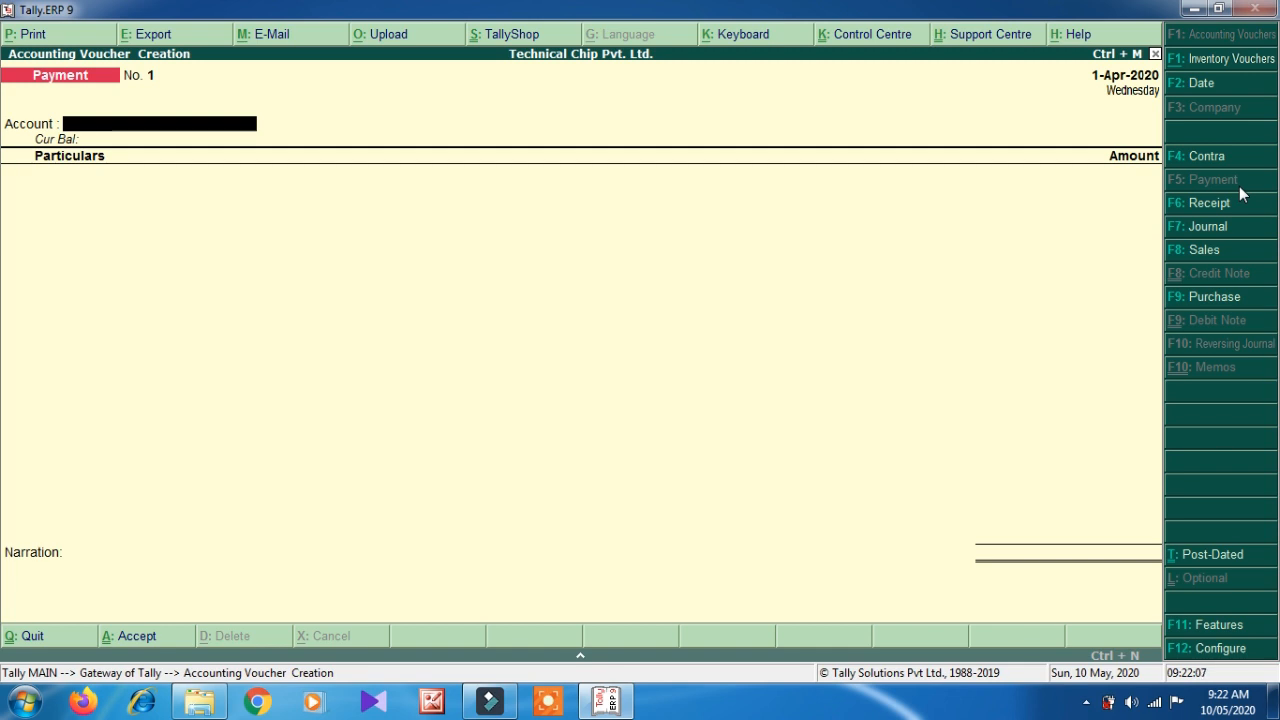
key(Return)
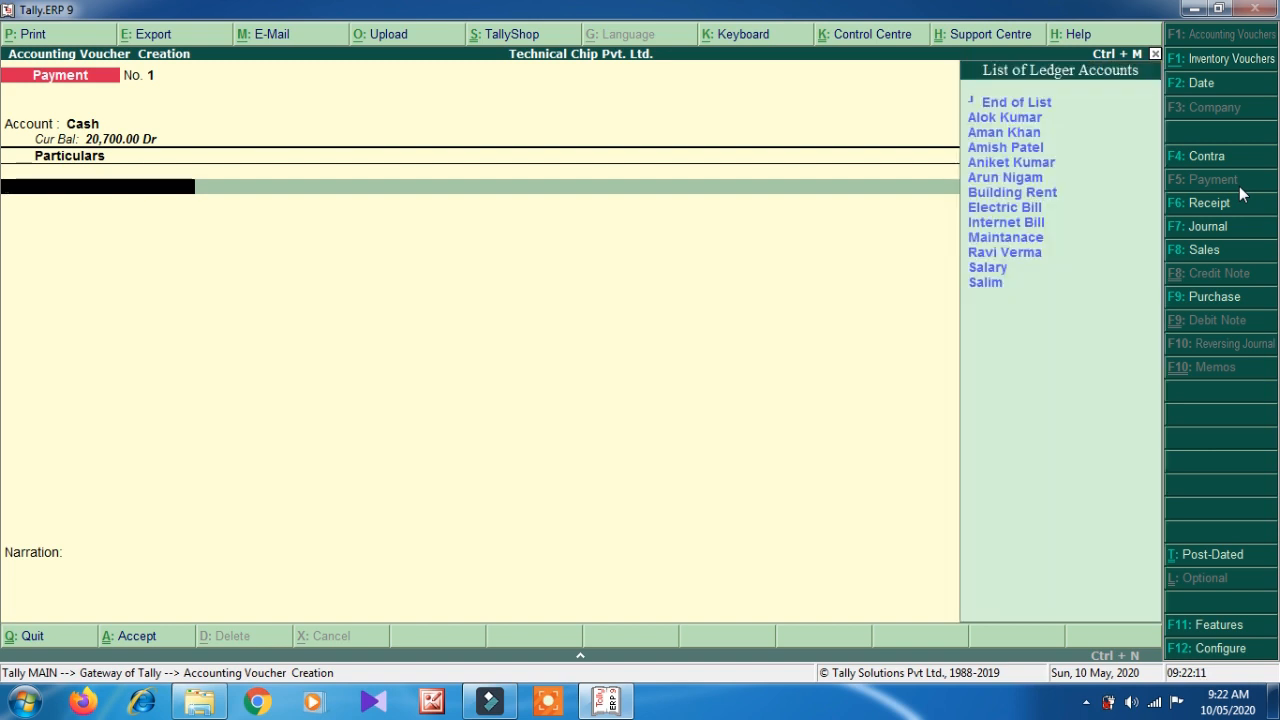
key(Down)
key(Up)
key(Down)
key(Down)
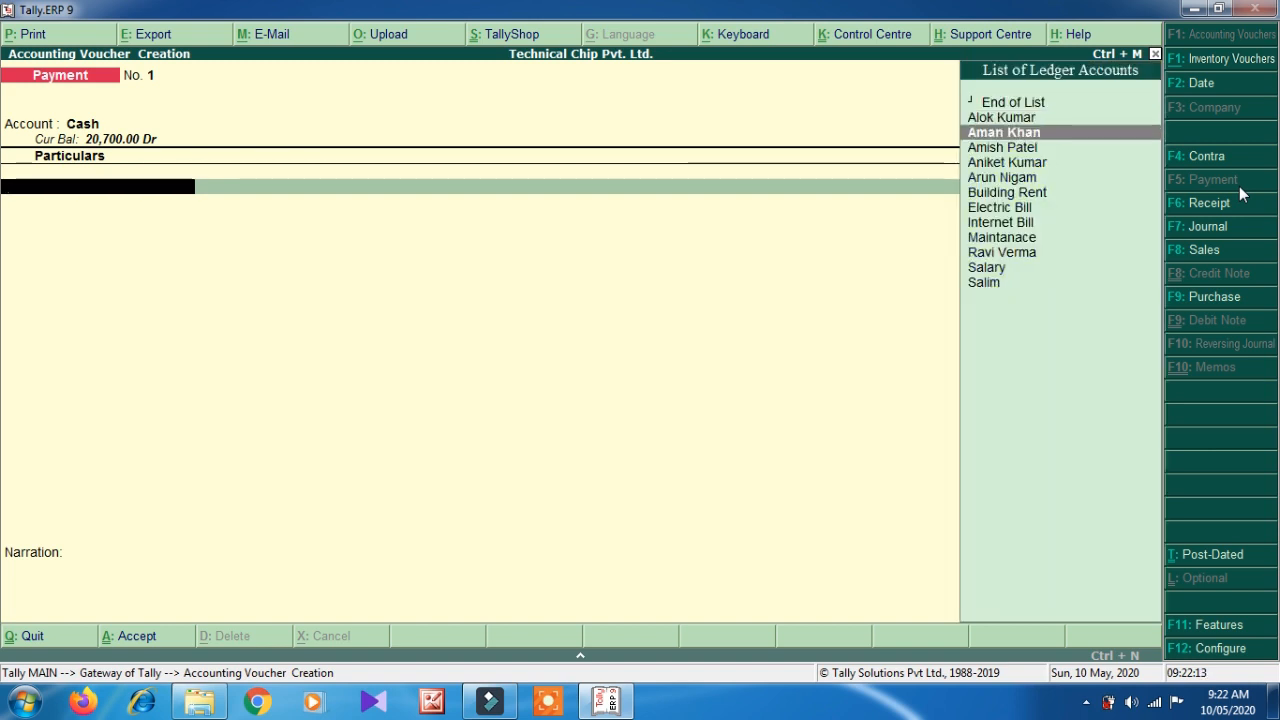
key(Up)
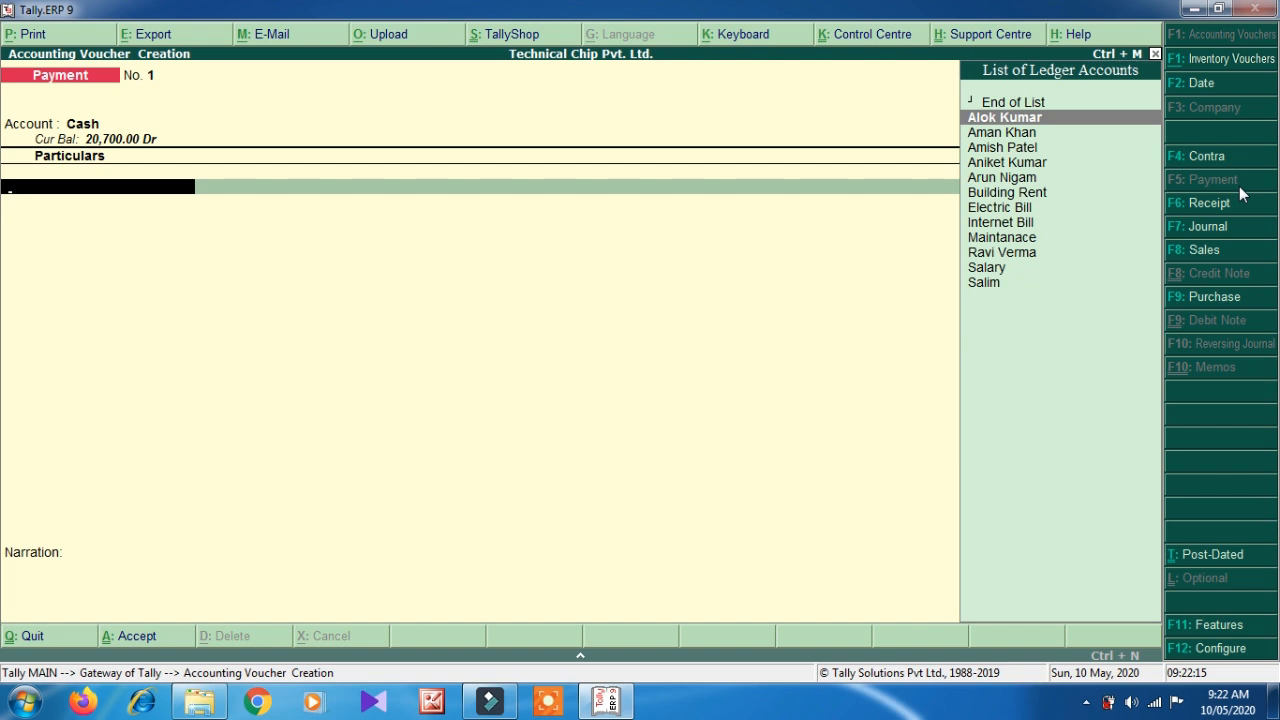
key(Down)
key(Down)
key(Down)
key(Down)
key(Down)
key(Down)
key(Up)
key(Down)
key(Down)
key(Down)
key(Down)
key(Down)
key(Up)
key(Up)
key(Up)
key(Up)
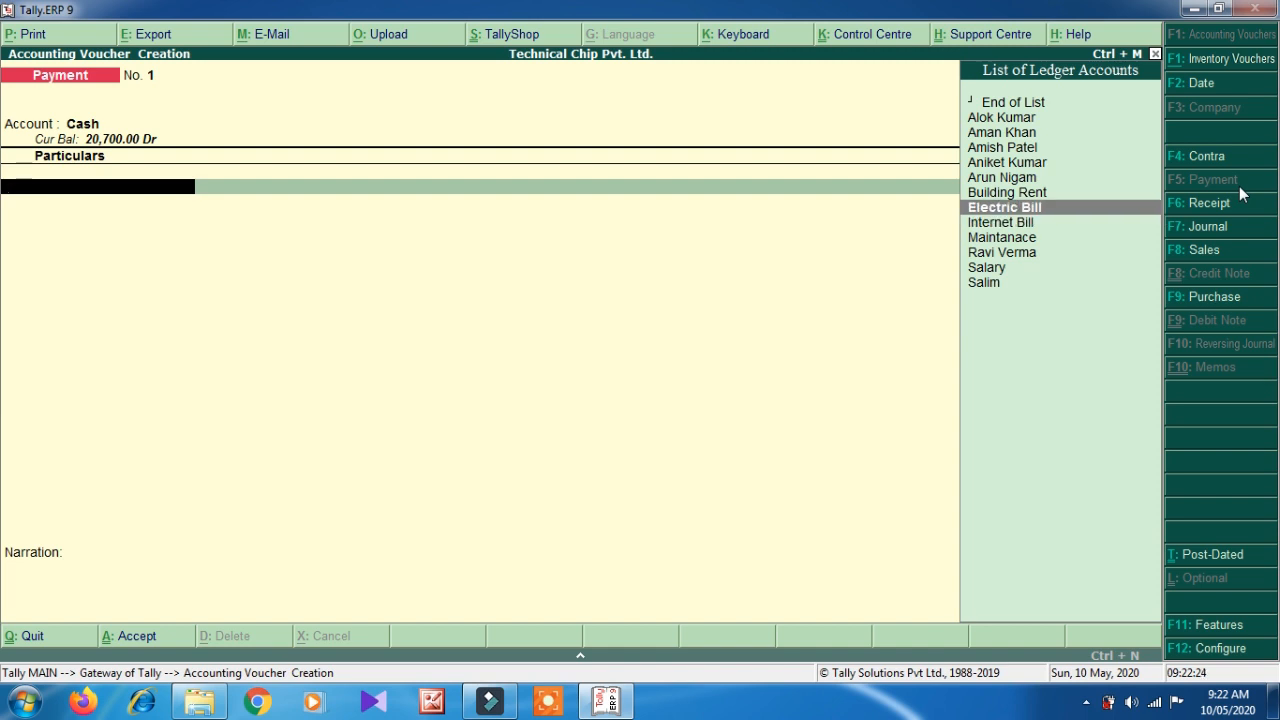
key(Return)
text(65)
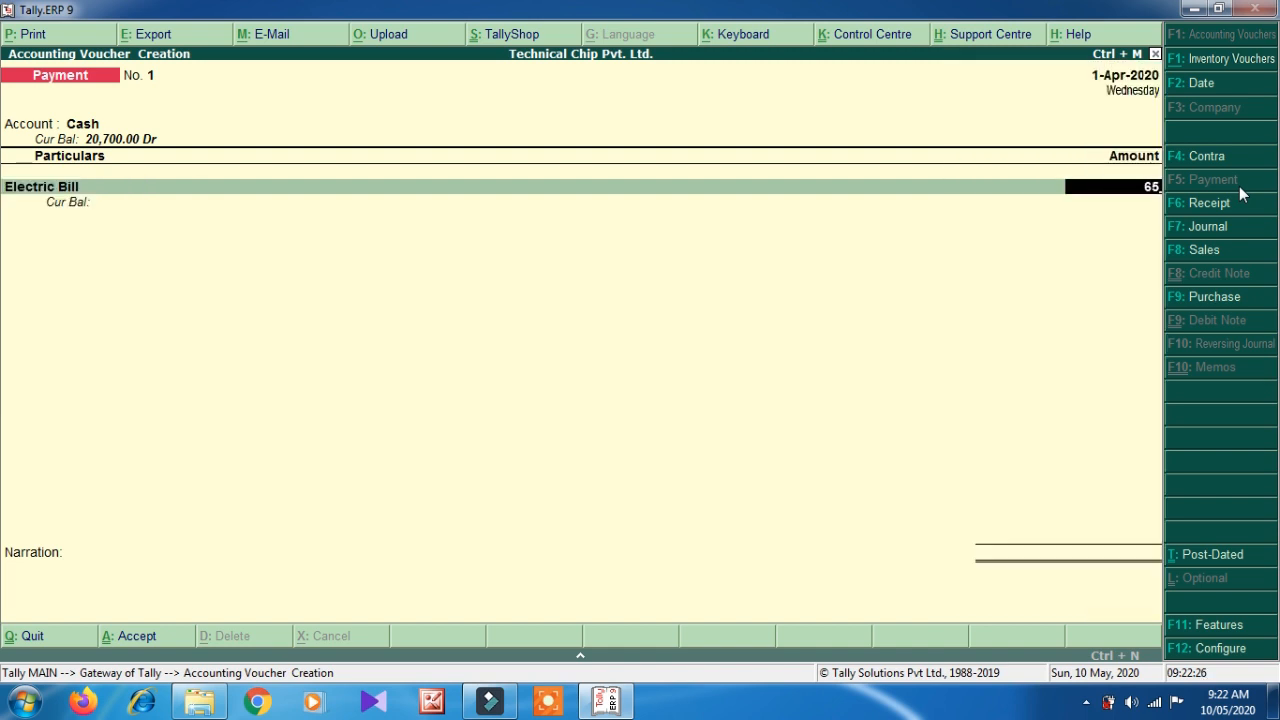
text(0)
key(Return)
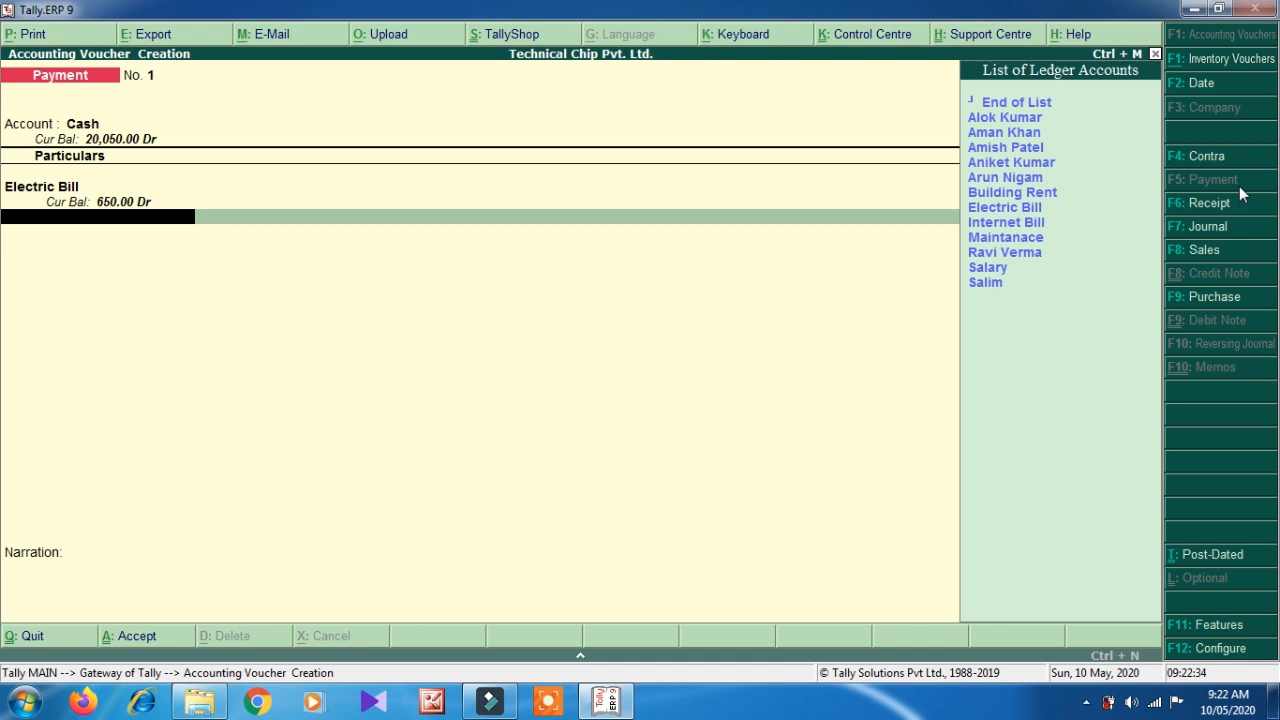
- Add Building Rent 5,000.00, Internet Bill 599.00 and Salary 5,500.00 to the payment
key(Down)
key(Down)
key(Down)
key(Down)
key(Down)
key(Down)
key(Return)
text(500)
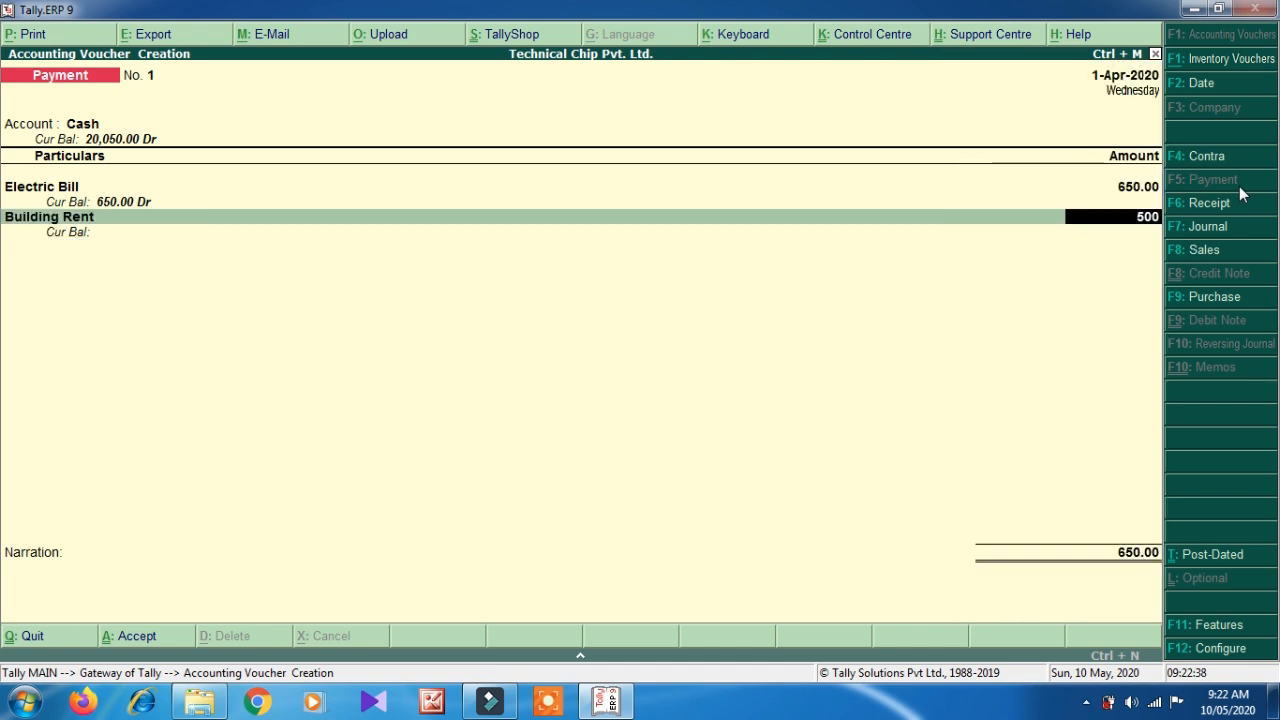
text(0)
key(Return)
key(Down)
key(Down)
key(Down)
key(Down)
key(Down)
key(Down)
key(Down)
key(Down)
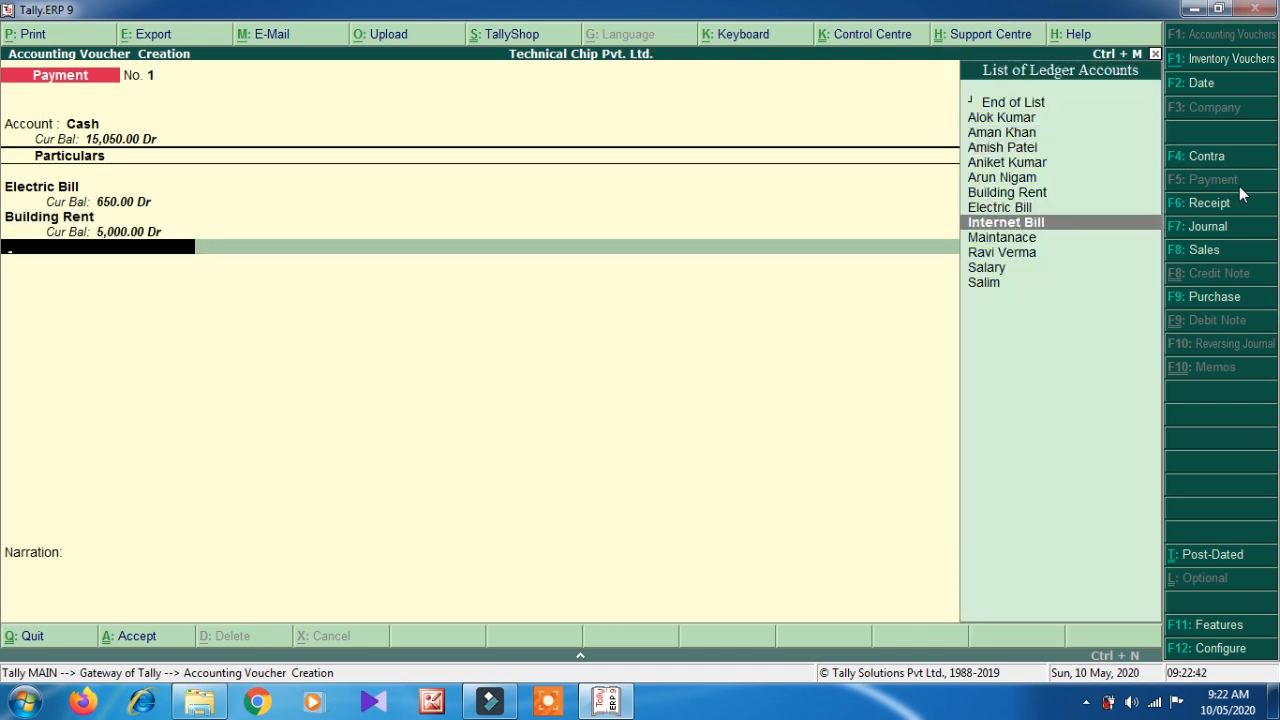
key(Return)
text(599)
key(Return)
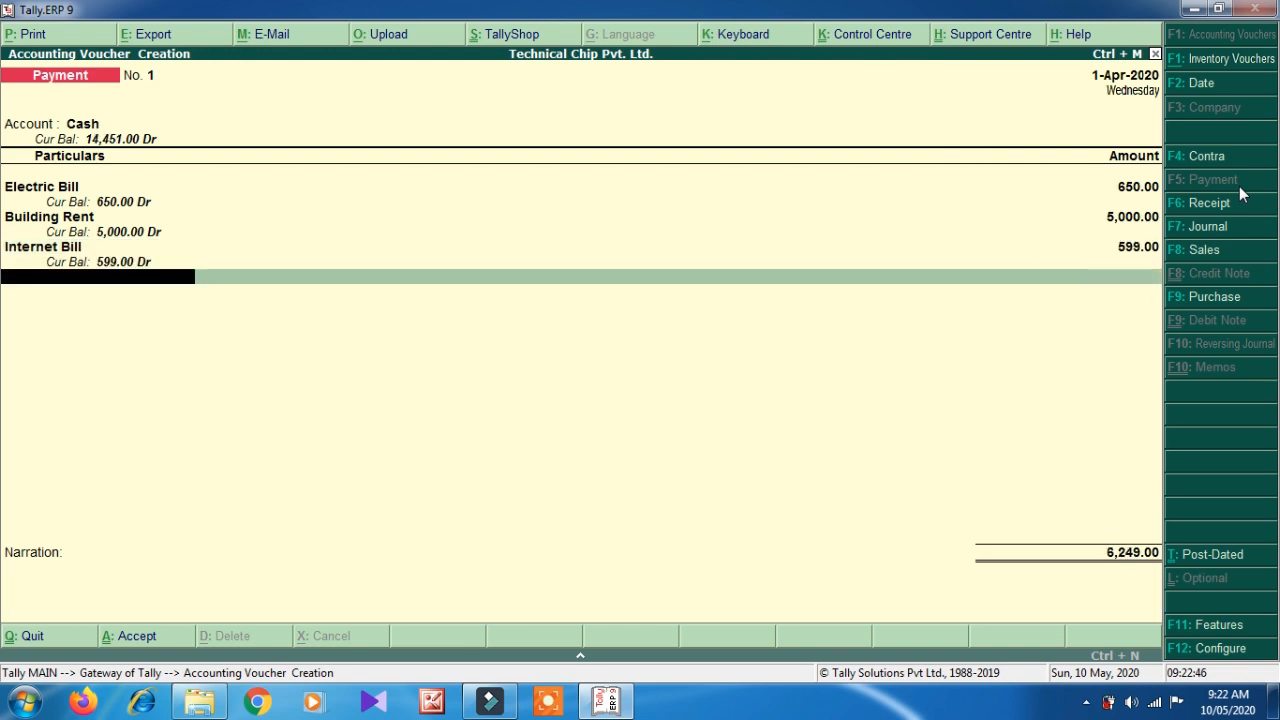
key(Down)
key(Down)
key(Down)
key(Down)
key(Down)
key(Down)
key(Down)
key(Down)
key(Down)
key(Down)
key(Down)
key(Return)
text(5500)
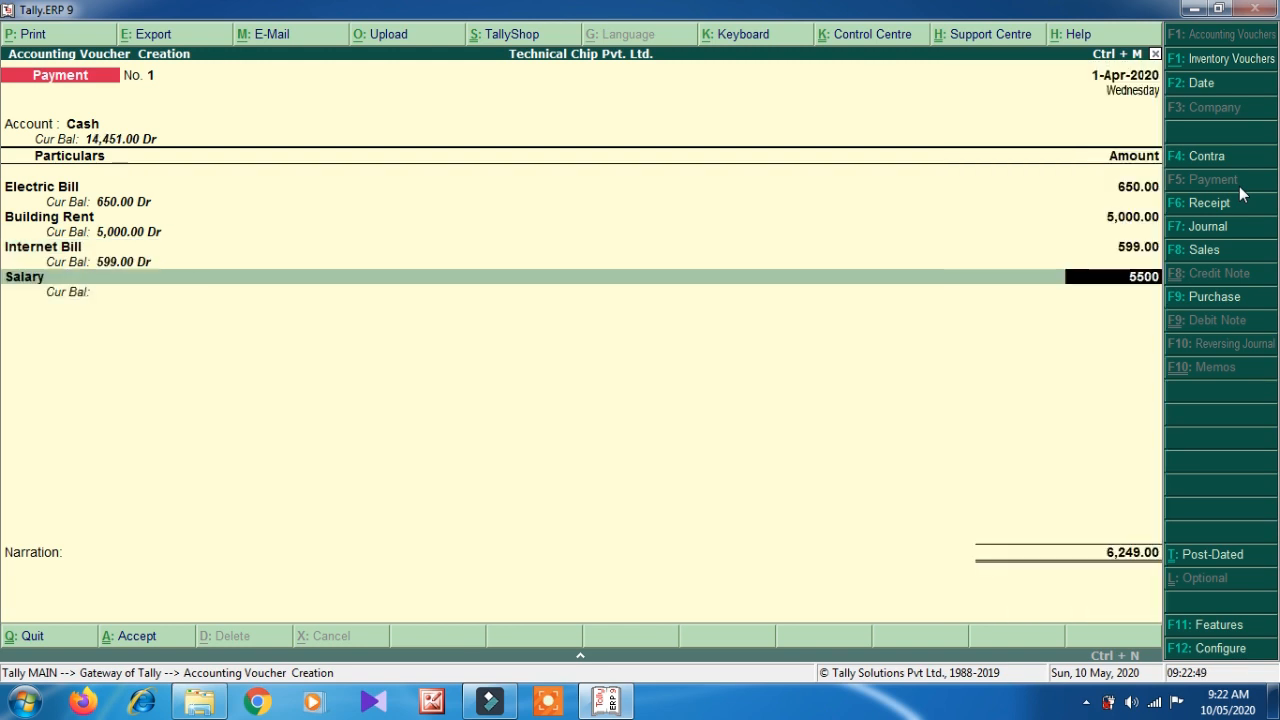
key(Return)
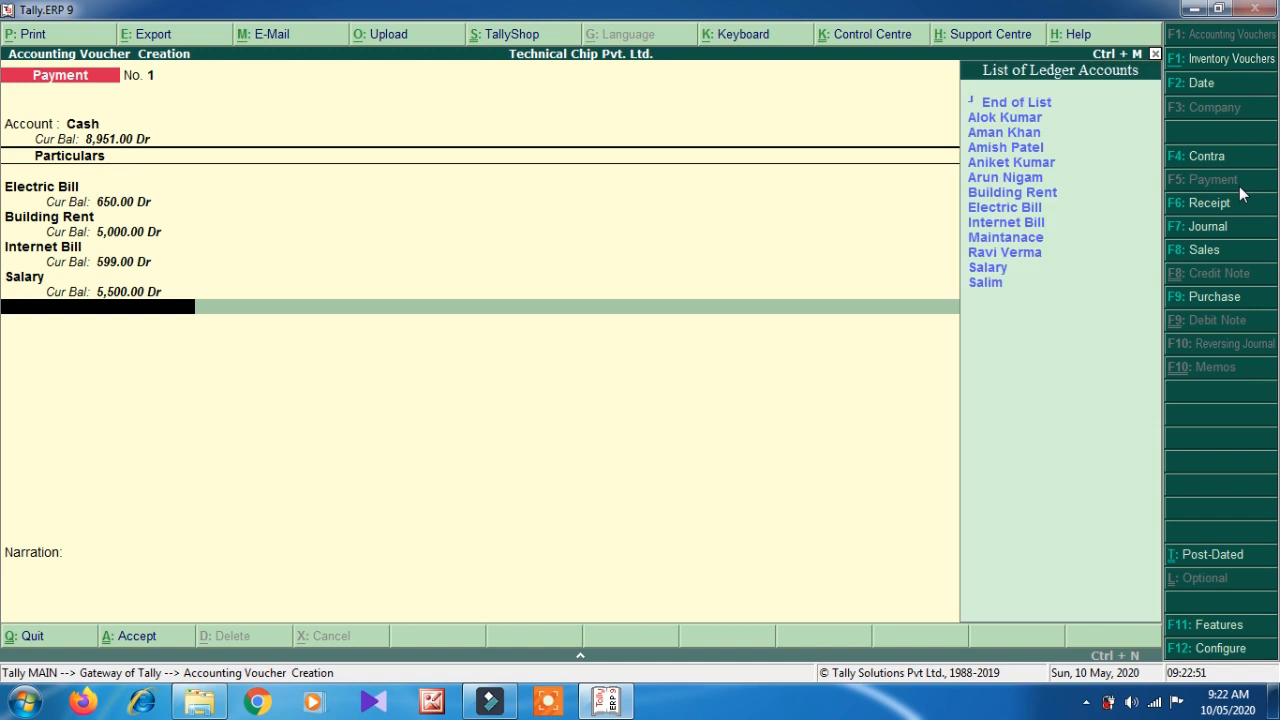
- Add Maintanace 1,000.00 to complete the 12,749.00 payment and return to Gateway of Tally
key(Down)
key(Down)
key(Down)
key(Down)
key(Down)
key(Down)
key(Down)
key(Down)
key(Down)
key(Return)
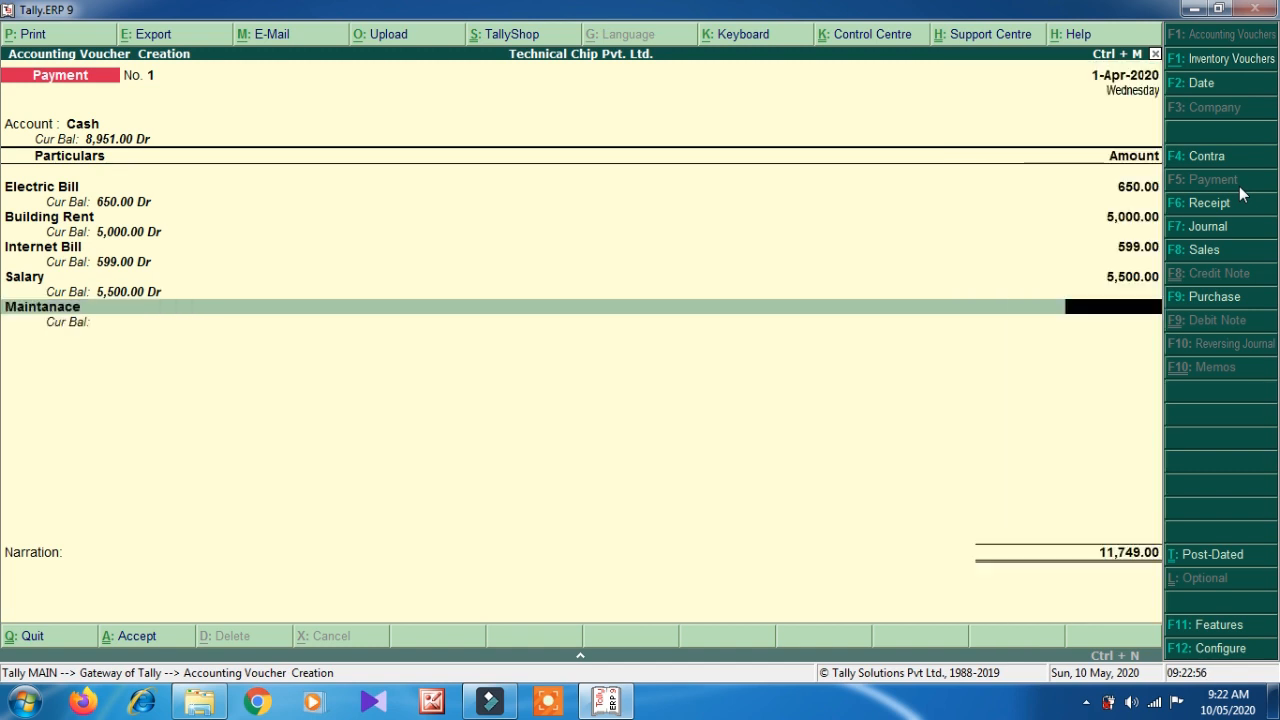
text(1000)
key(Return)
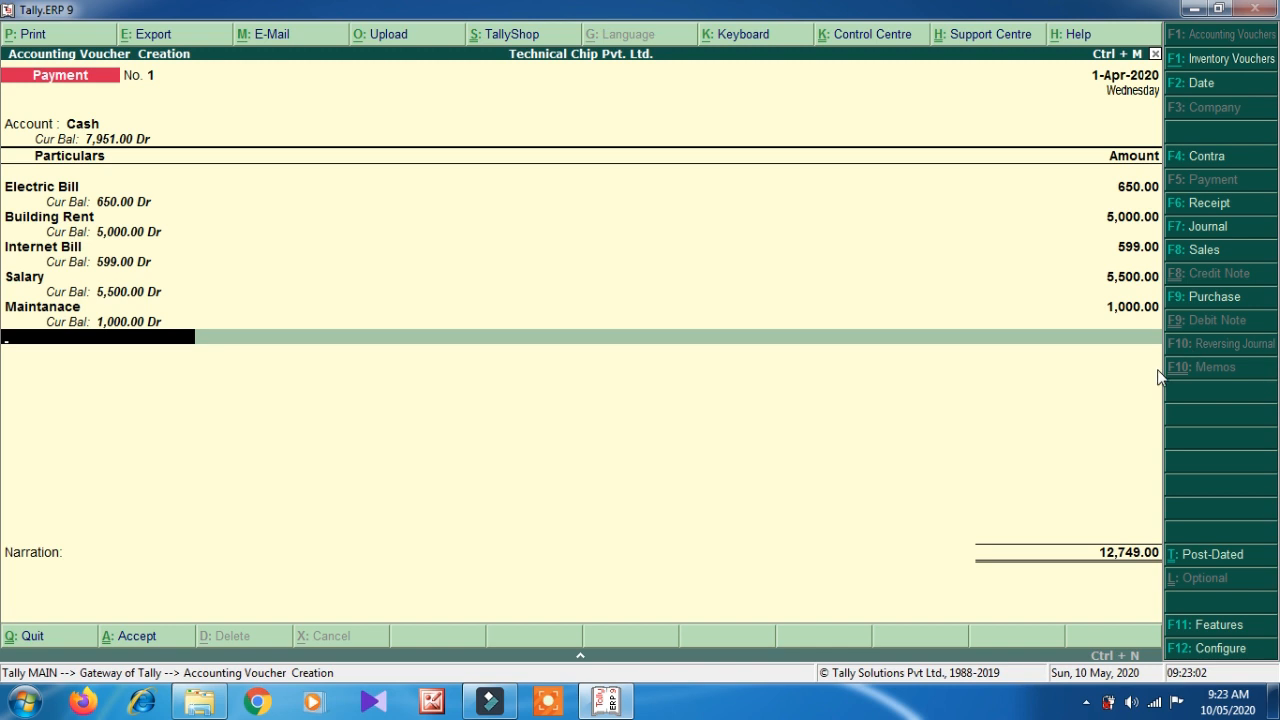
key(Return)
key(Return)
key(Return)
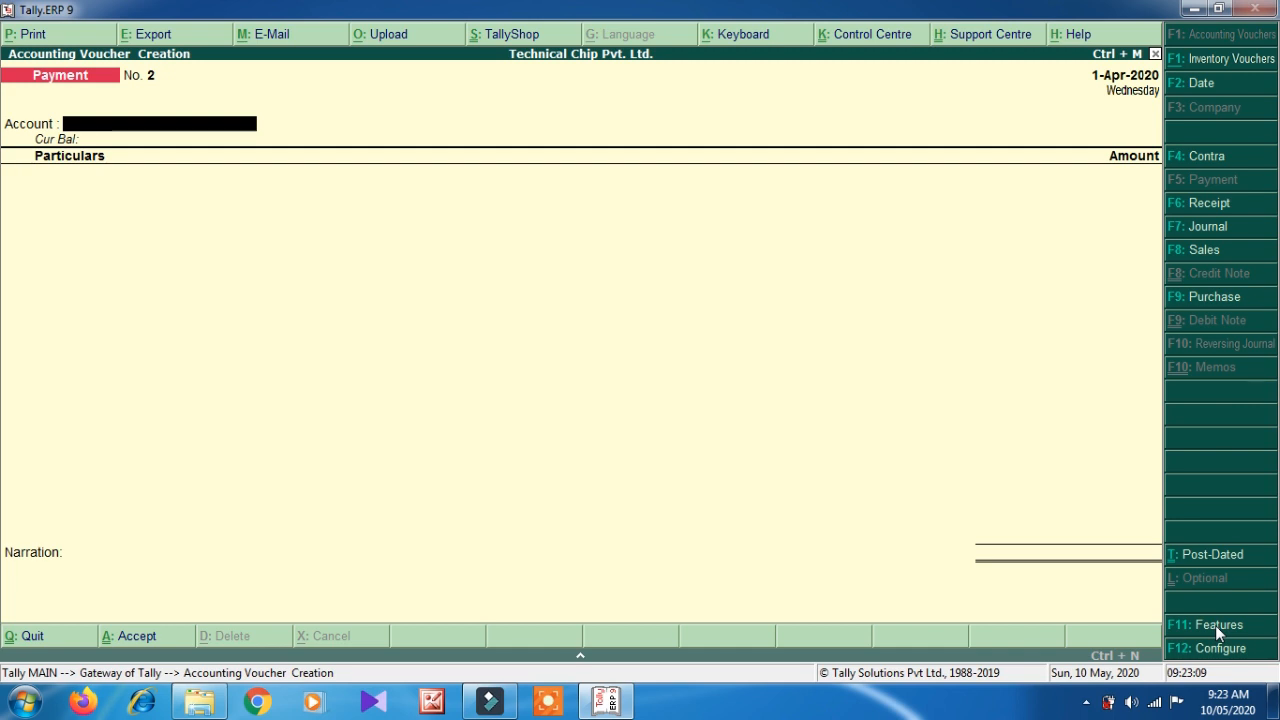
key(Escape)
key(Return)
key(Escape)
key(Escape)
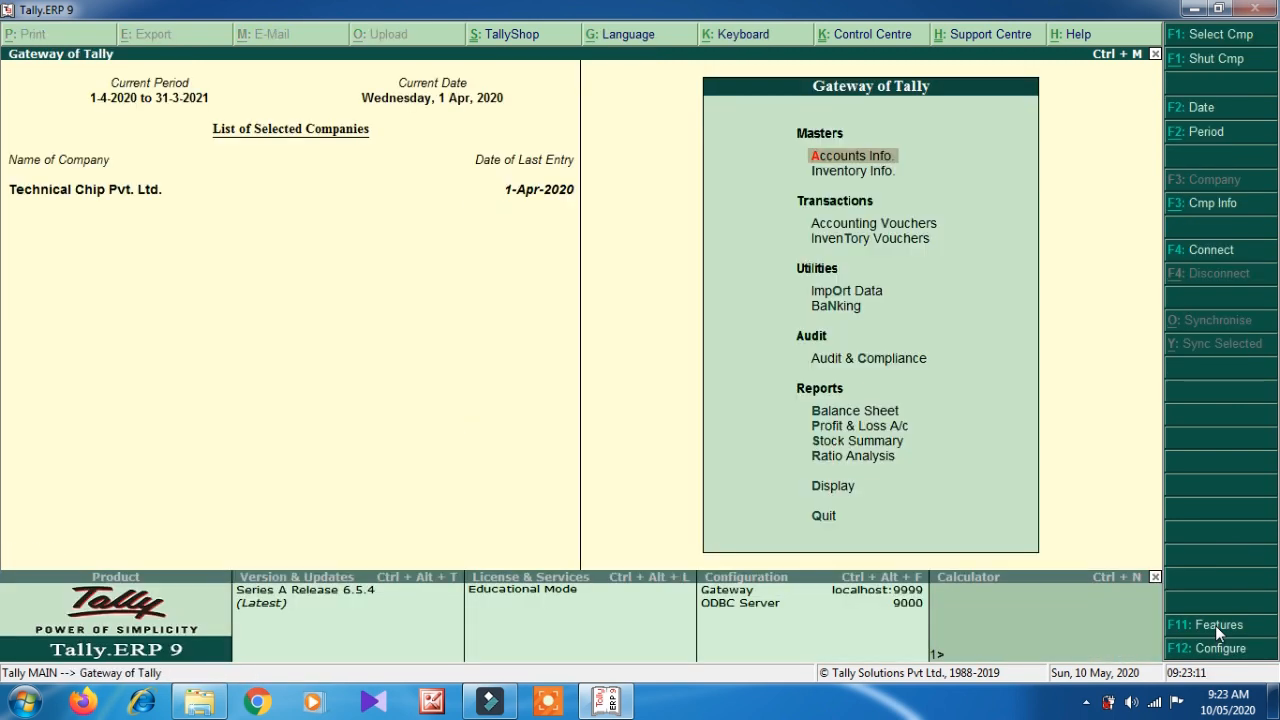
key(Down)
key(Down)
key(Down)
key(Down)
key(Down)
key(Down)
key(Down)
key(Down)
key(Return)
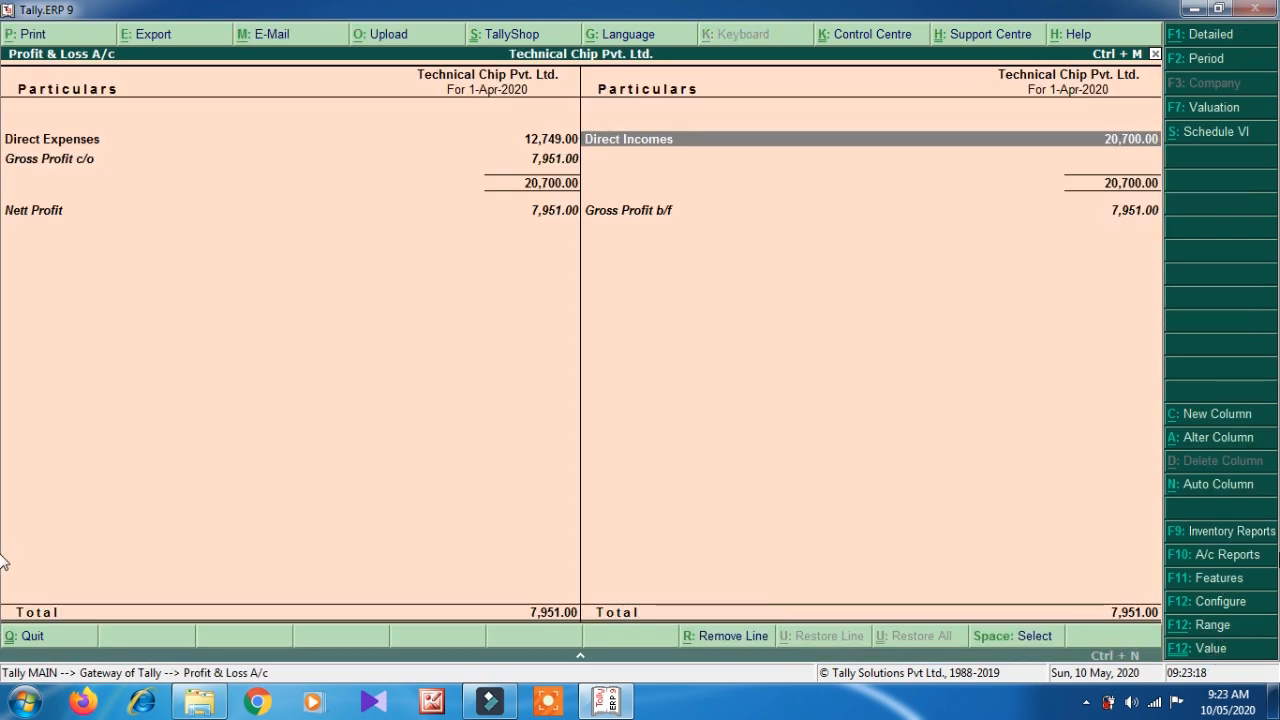
key(Left)
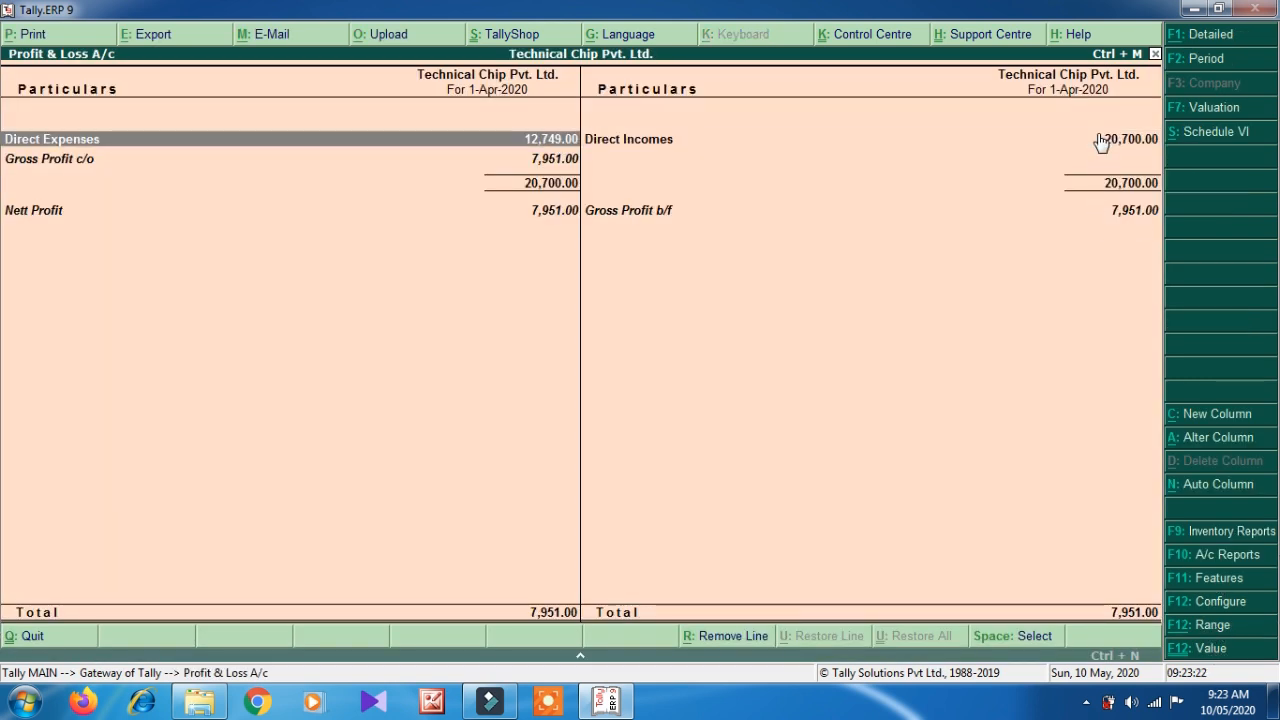
key(Down)
key(Down)
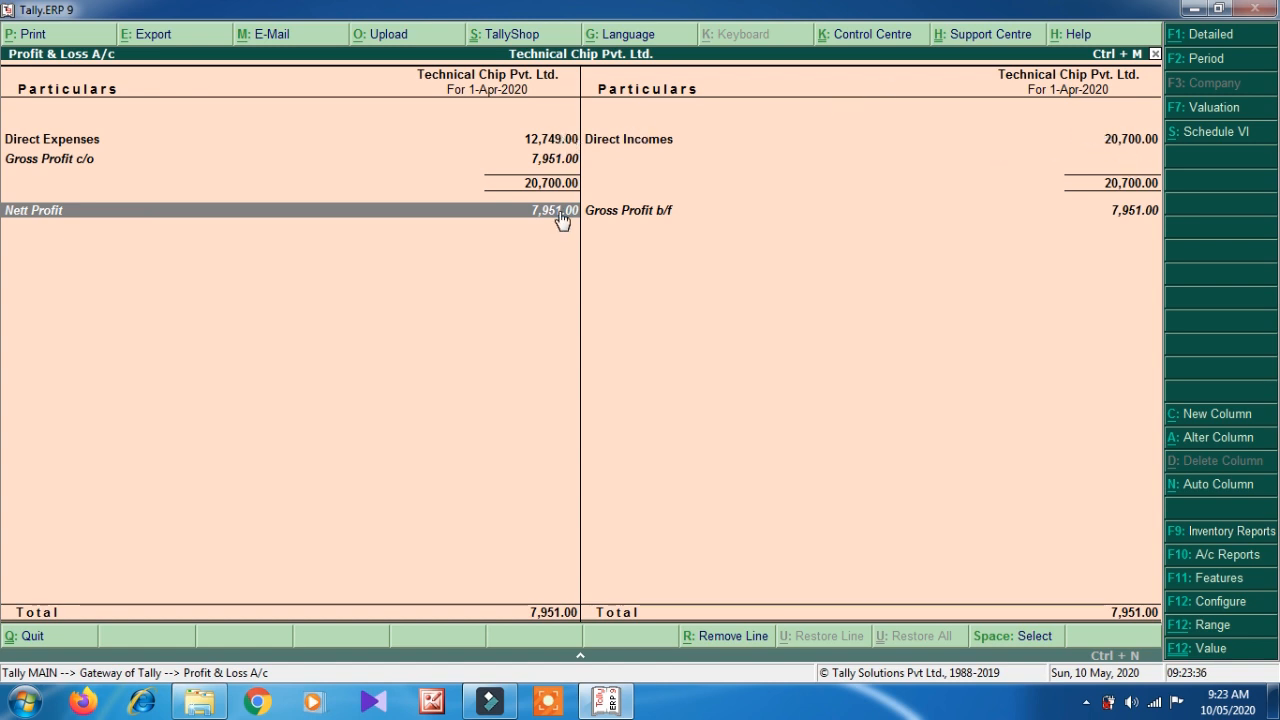
key(Up)
key(Up)
key(Escape)
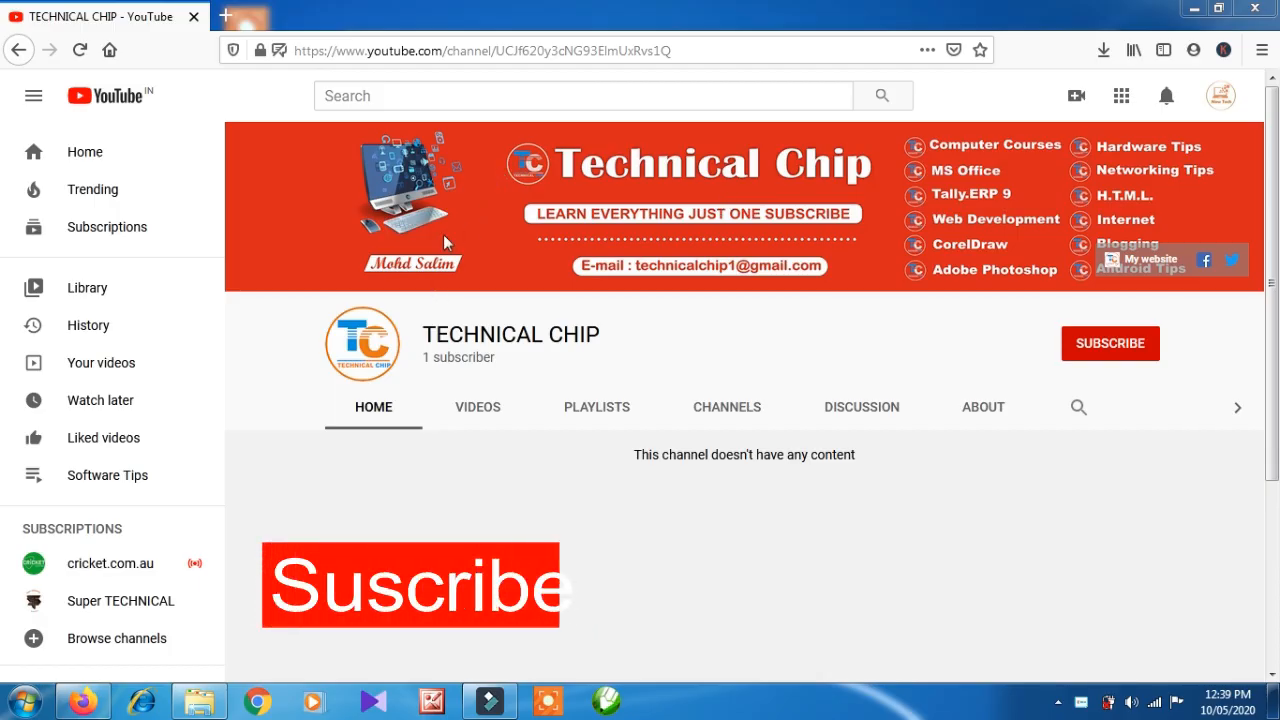
- Subscribe to TECHNICAL CHIP and set its notifications to All
click(1108, 350)
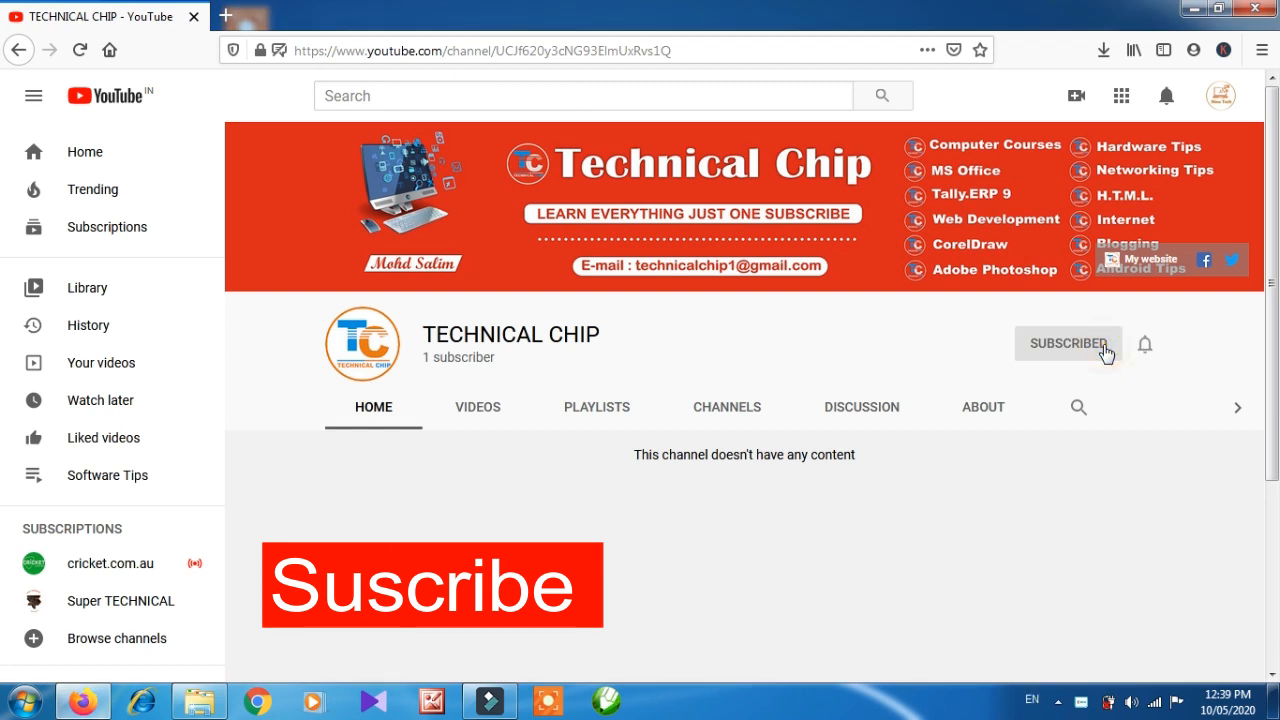
click(1143, 345)
click(1139, 387)
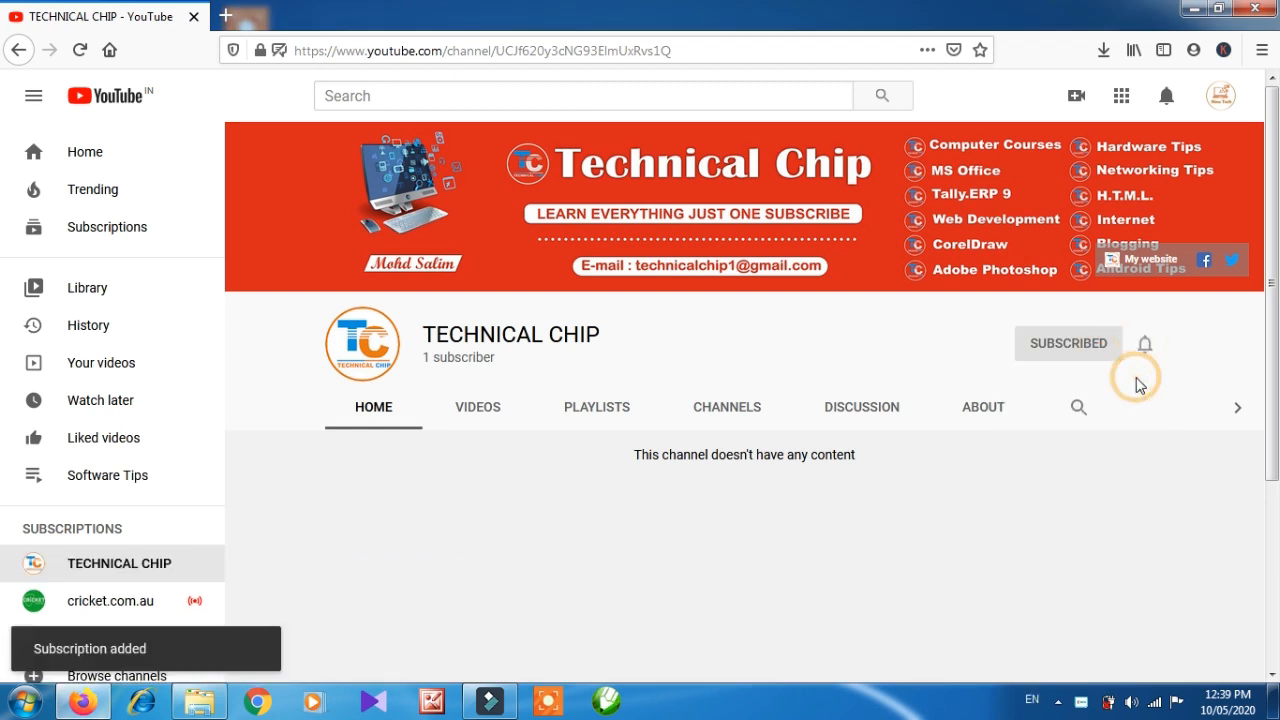